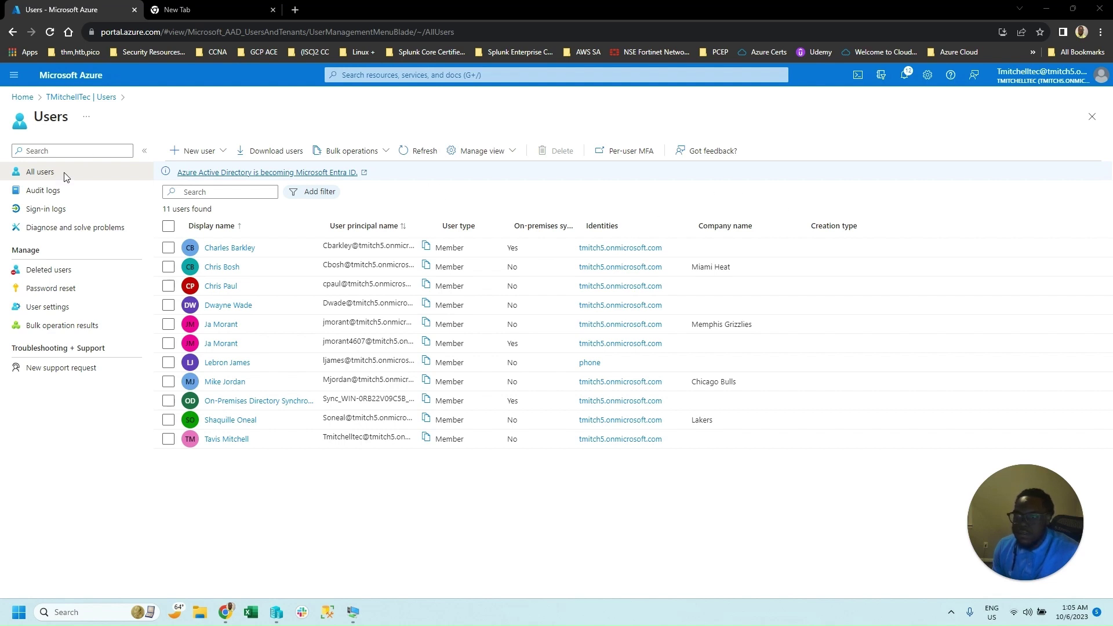
- Go from Home to the directory's Users page and show the New user options
{"action": "left_click", "coordinate": [25, 97]}
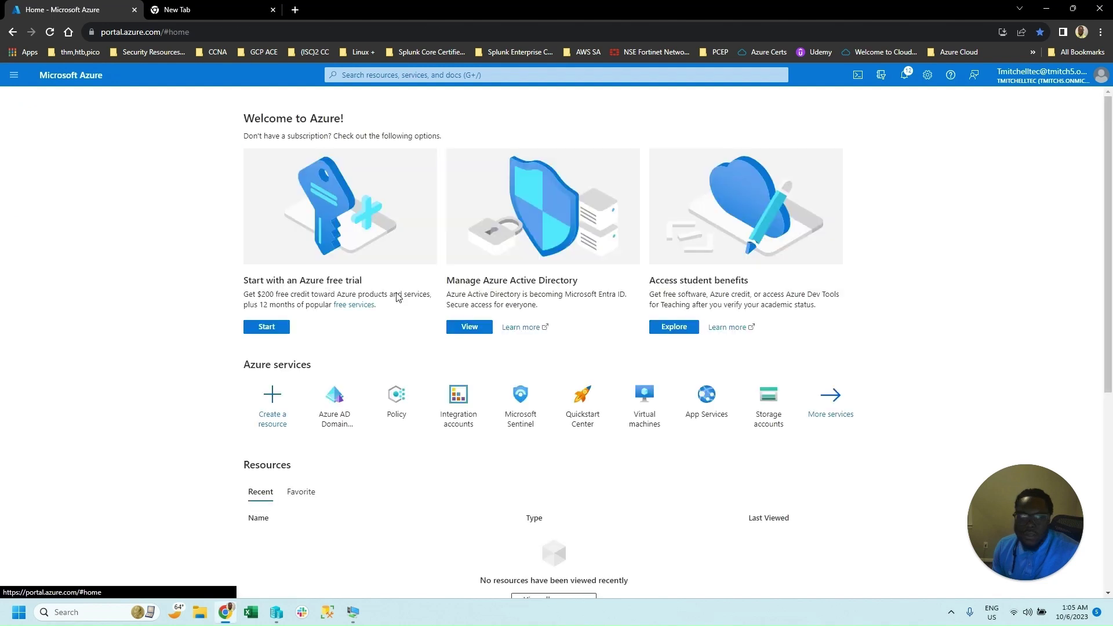
{"action": "left_click", "coordinate": [484, 329]}
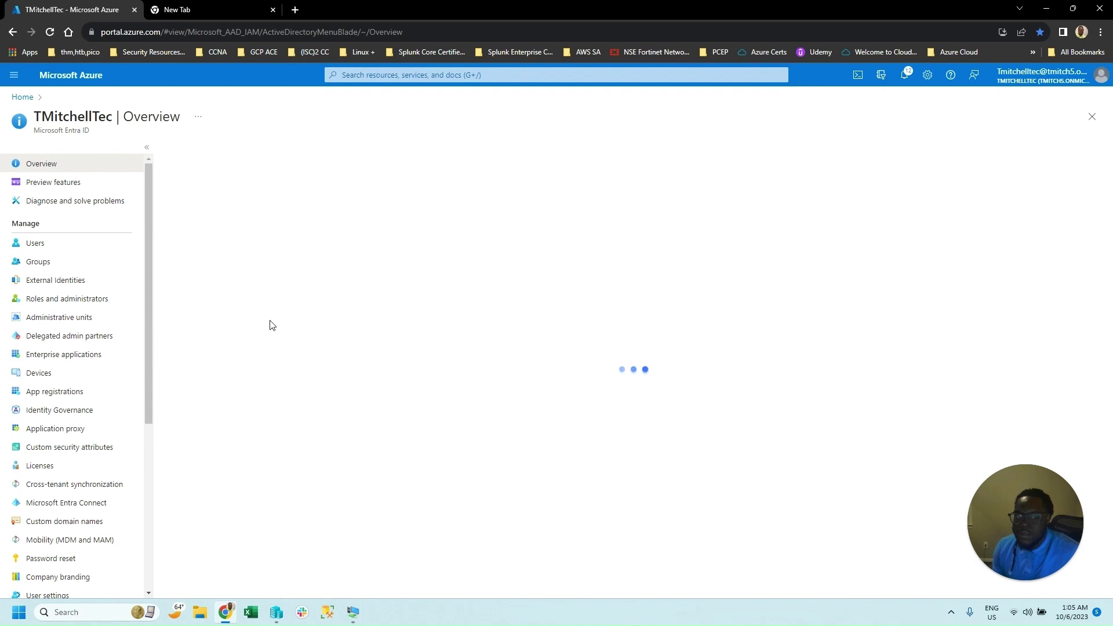
{"action": "left_click", "coordinate": [48, 243]}
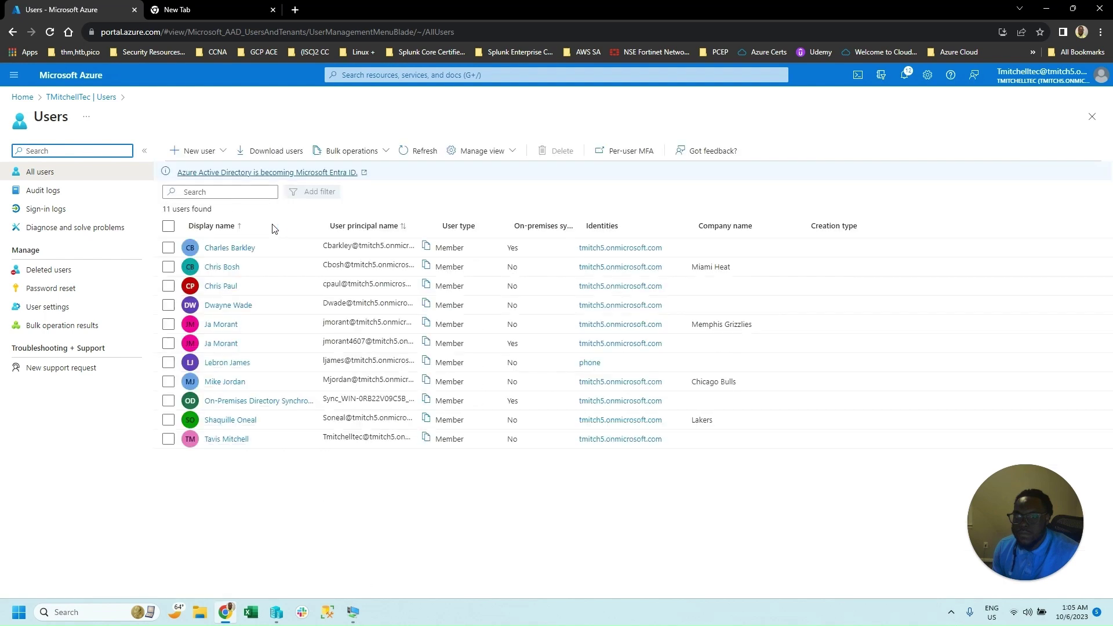
{"action": "left_click", "coordinate": [200, 151]}
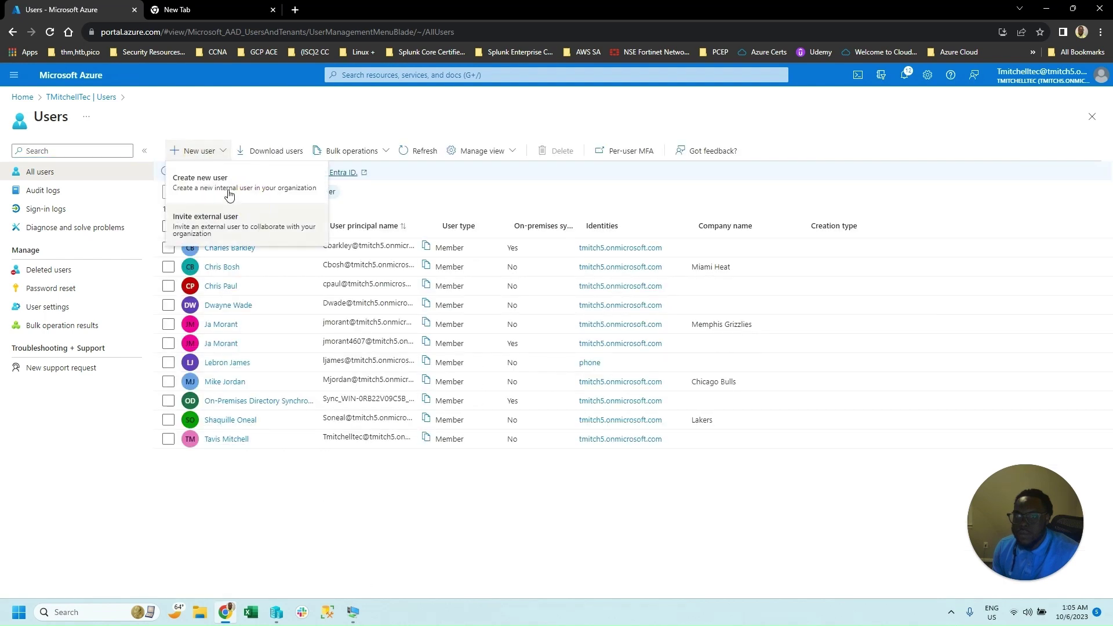
- Start a new internal user and enter the test user's username and display name
{"action": "left_click", "coordinate": [233, 189]}
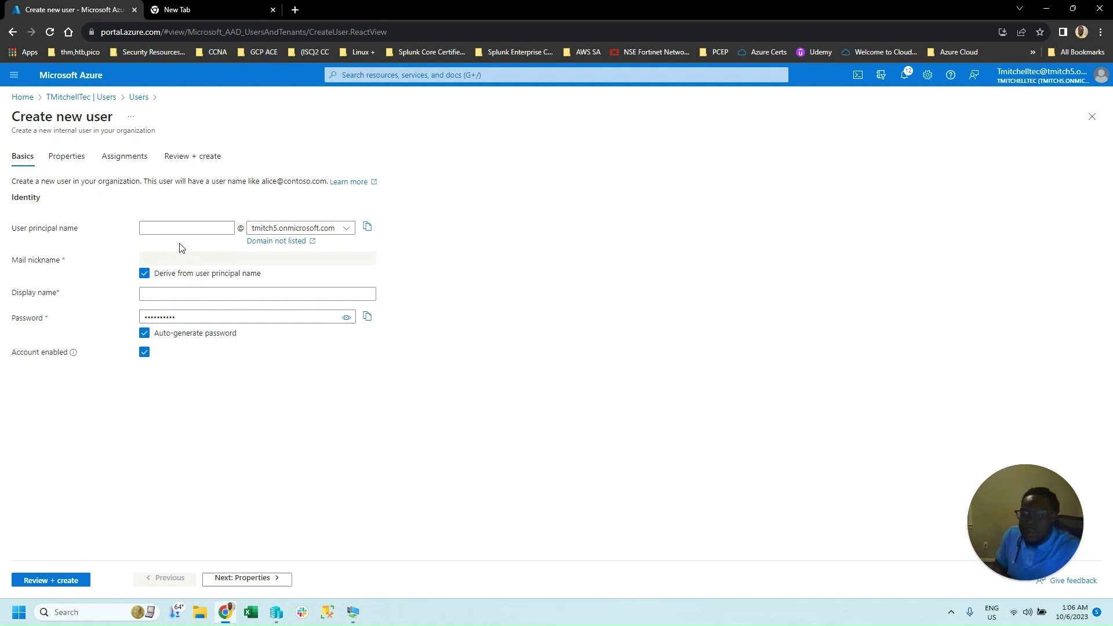
{"action": "left_click", "coordinate": [179, 229]}
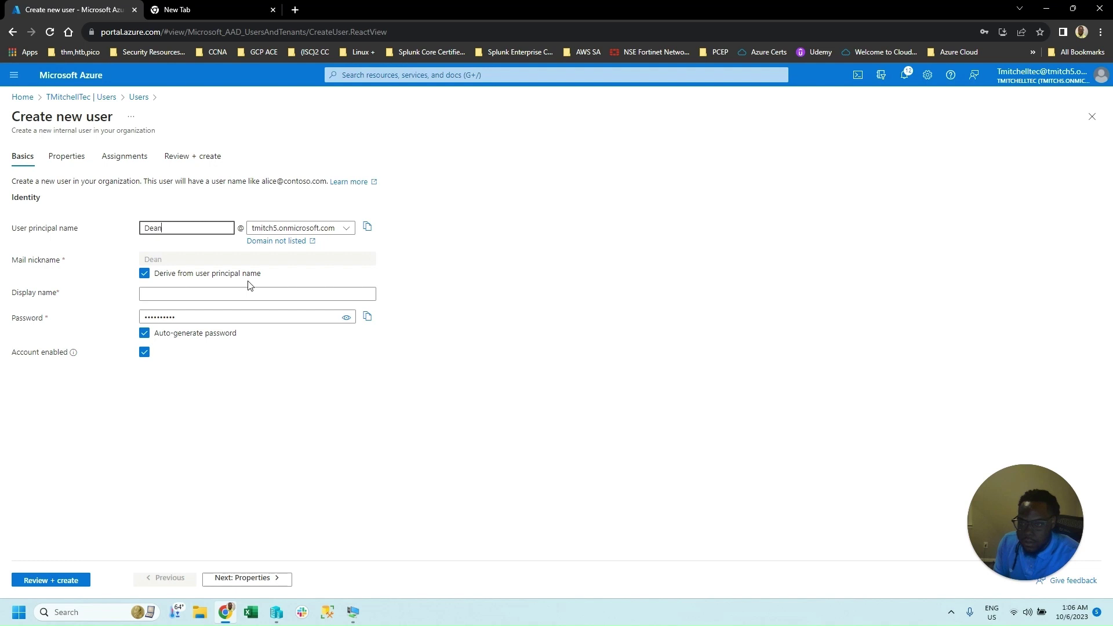
{"action": "key", "text": "BackSpace"}
{"action": "type", "text": "jordan"}
{"action": "key", "text": "Tab"}
{"action": "key", "text": "Tab"}
{"action": "key", "text": "Tab"}
{"action": "key", "text": "Tab"}
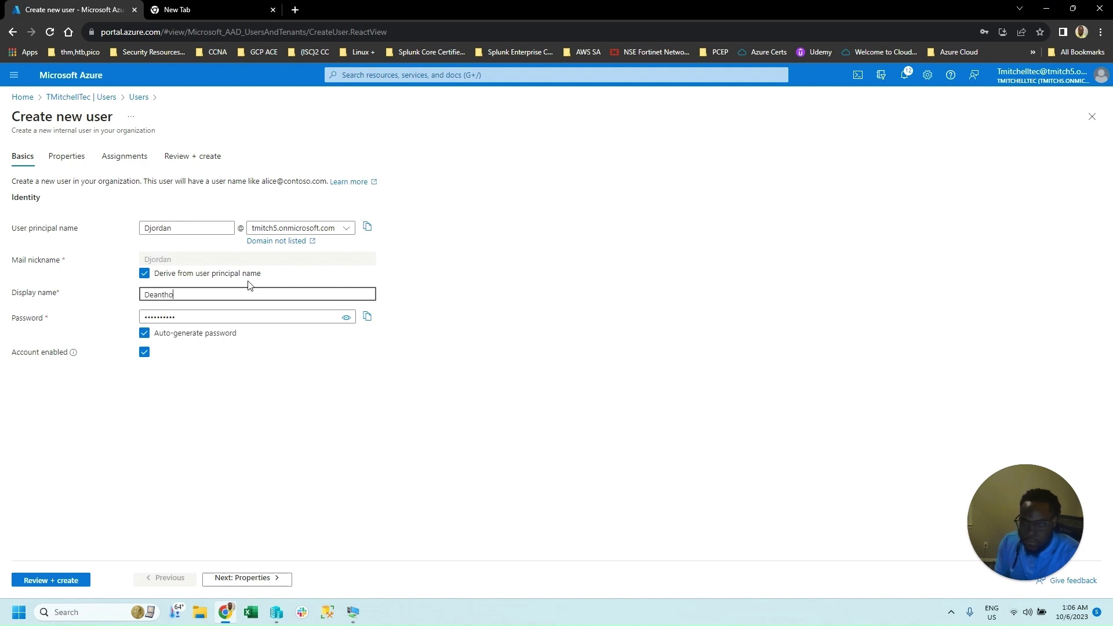
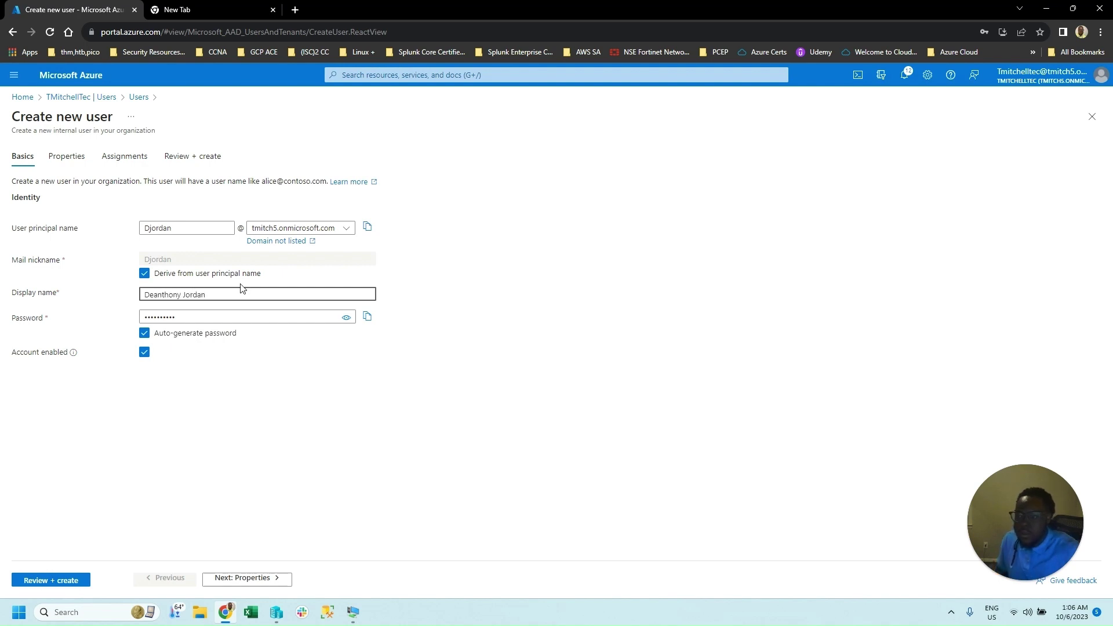
- Turn off the auto-generated password, enter a custom password, and continue to Properties
{"action": "left_click", "coordinate": [145, 334]}
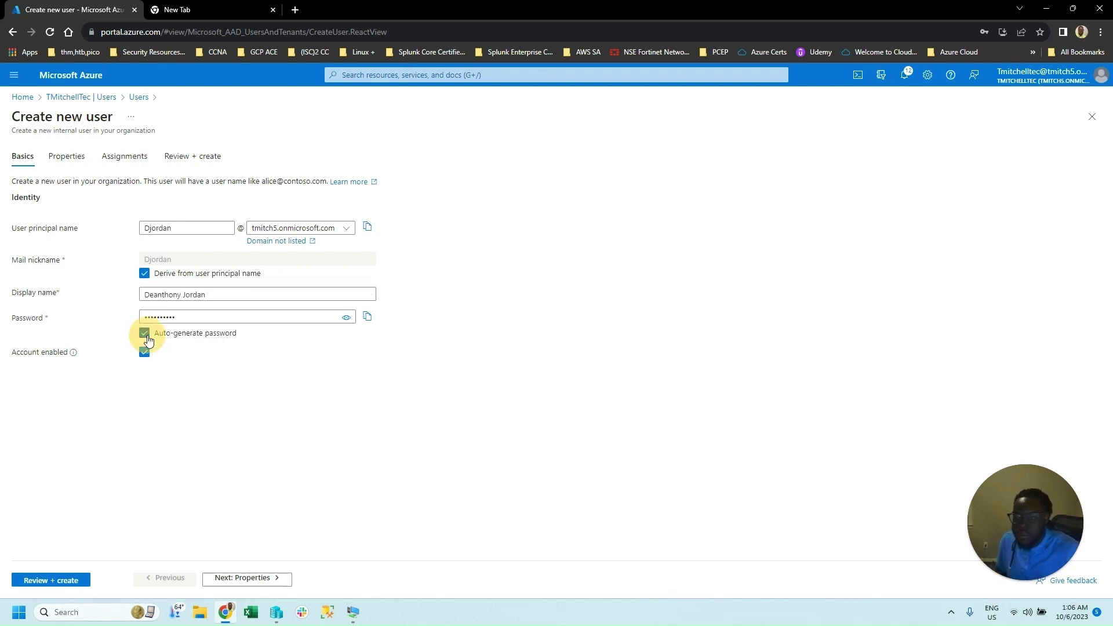
{"action": "left_click", "coordinate": [180, 318]}
{"action": "type", "text": "•••••••••"}
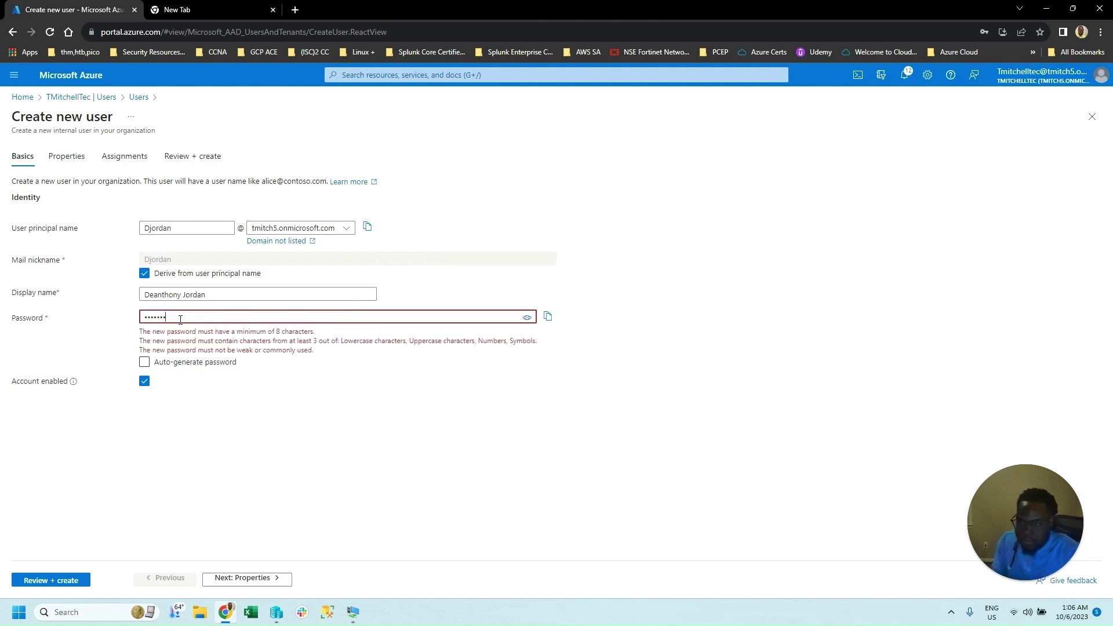
{"action": "left_click", "coordinate": [261, 577]}
{"action": "left_click", "coordinate": [151, 212]}
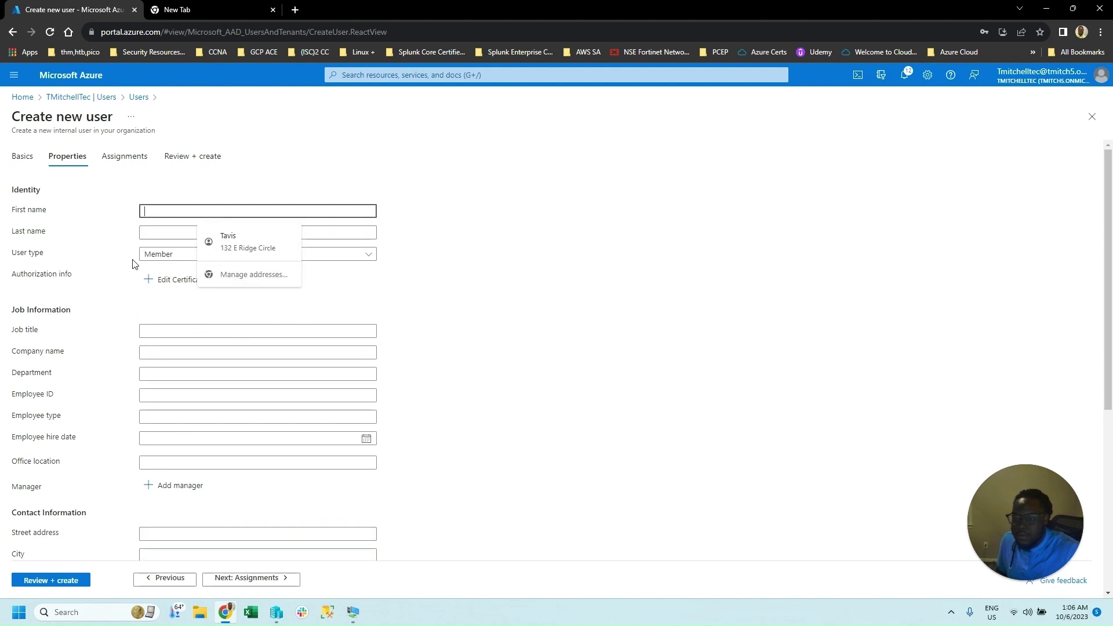
- Leave first name, job title, company and department blank and continue to Assignments
{"action": "left_click", "coordinate": [368, 295]}
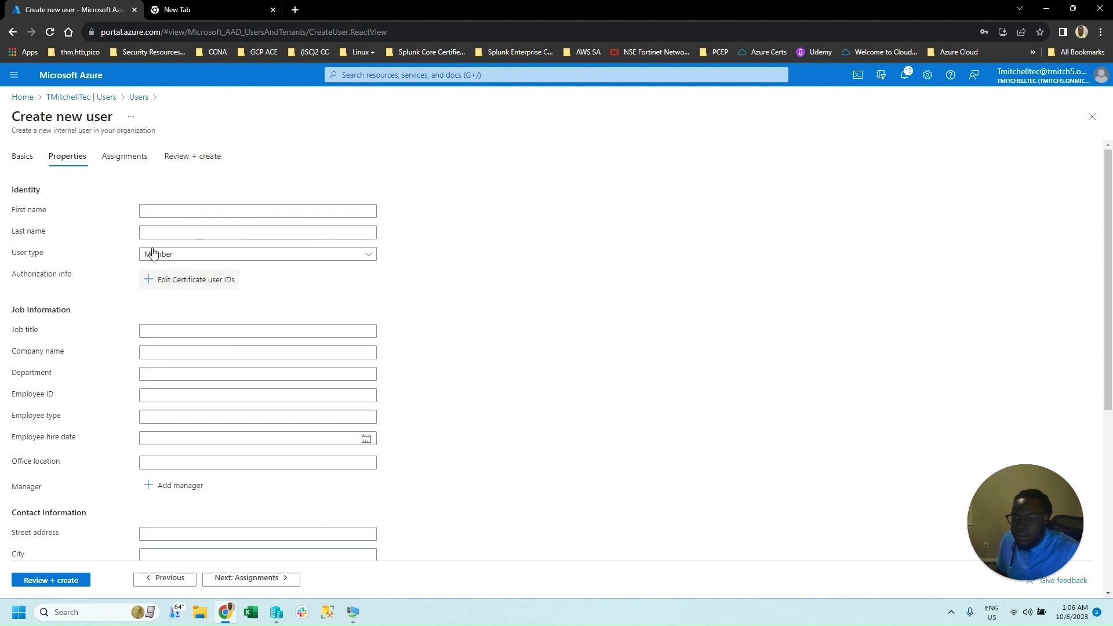
{"action": "left_click", "coordinate": [177, 211]}
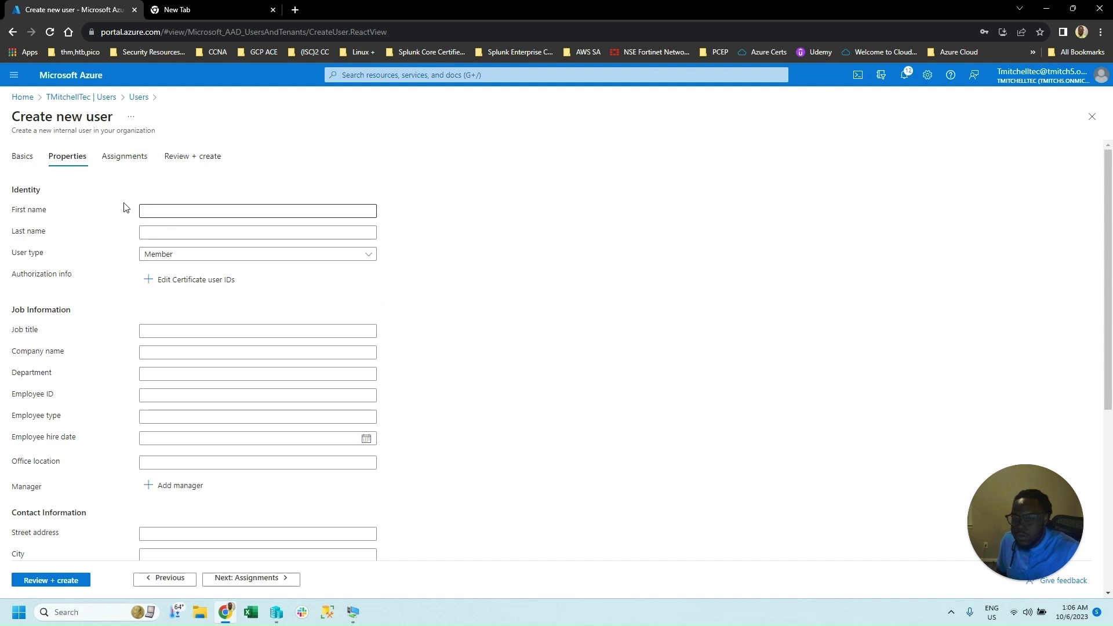
{"action": "left_click", "coordinate": [165, 330]}
{"action": "left_click", "coordinate": [170, 353]}
{"action": "left_click", "coordinate": [168, 374]}
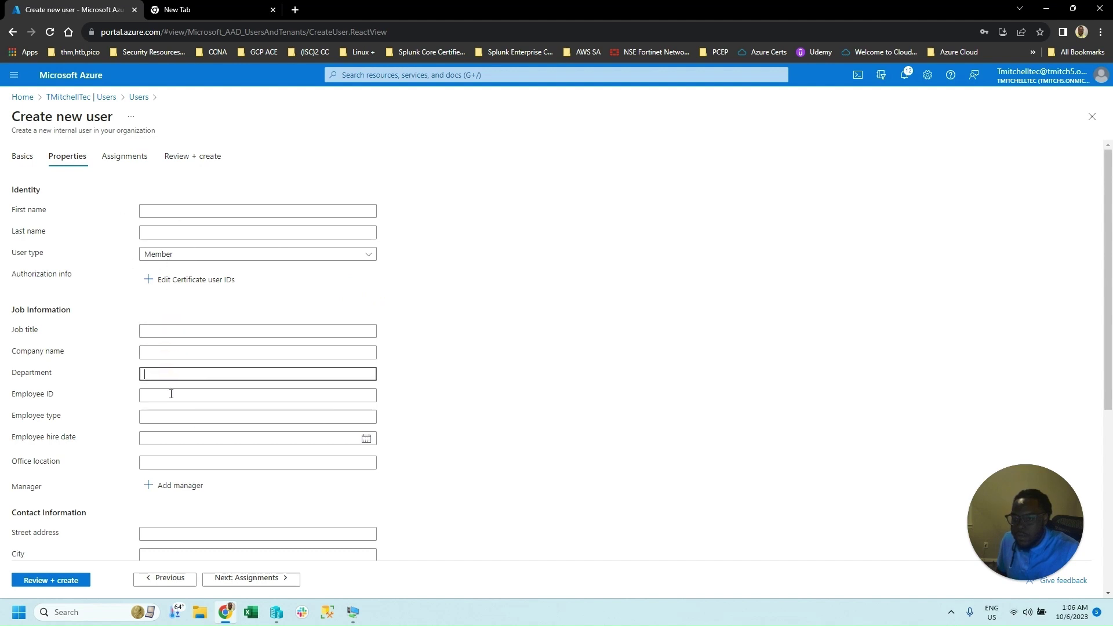
{"action": "scroll", "coordinate": [405, 462], "scroll_direction": "down", "scroll_amount": 5}
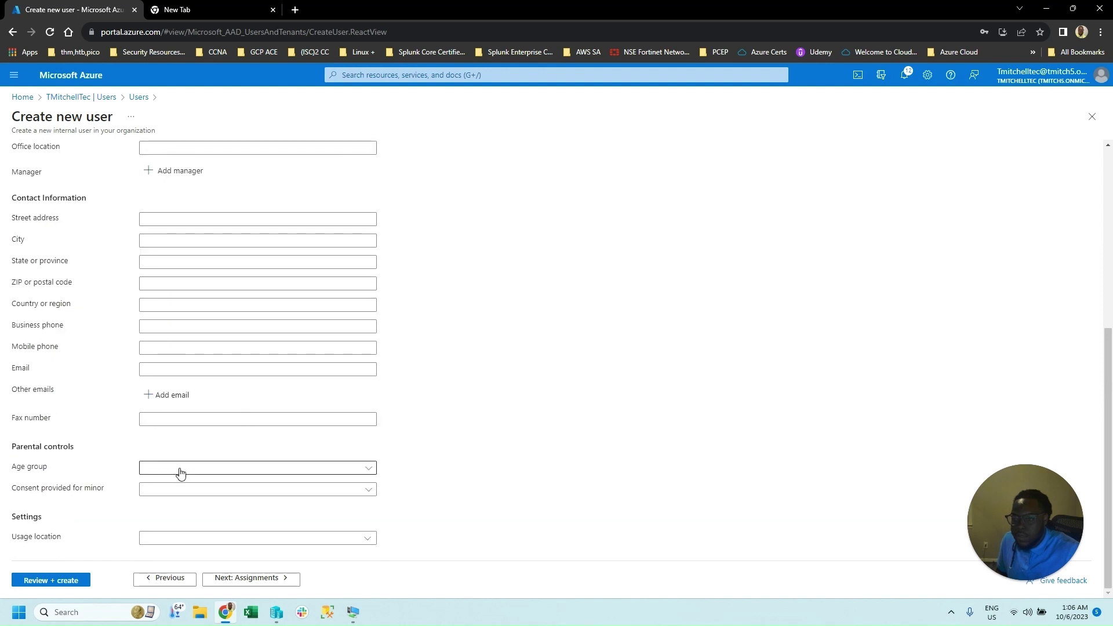
{"action": "left_click", "coordinate": [241, 579]}
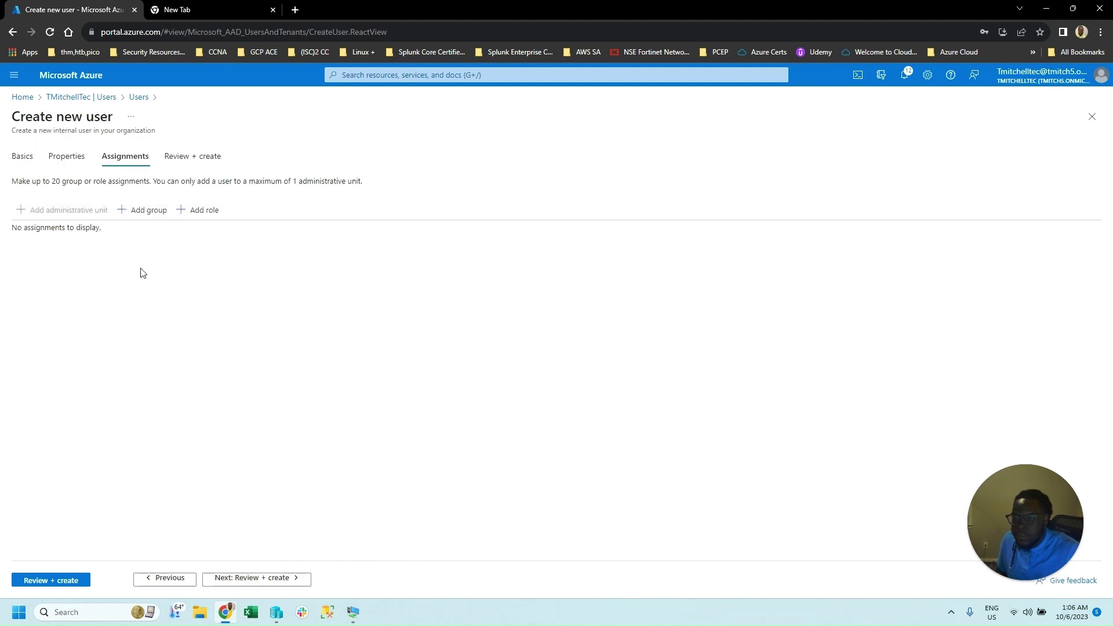
- Assign the new user to the Remote Desktop Users and NBA West groups
{"action": "left_click", "coordinate": [152, 212]}
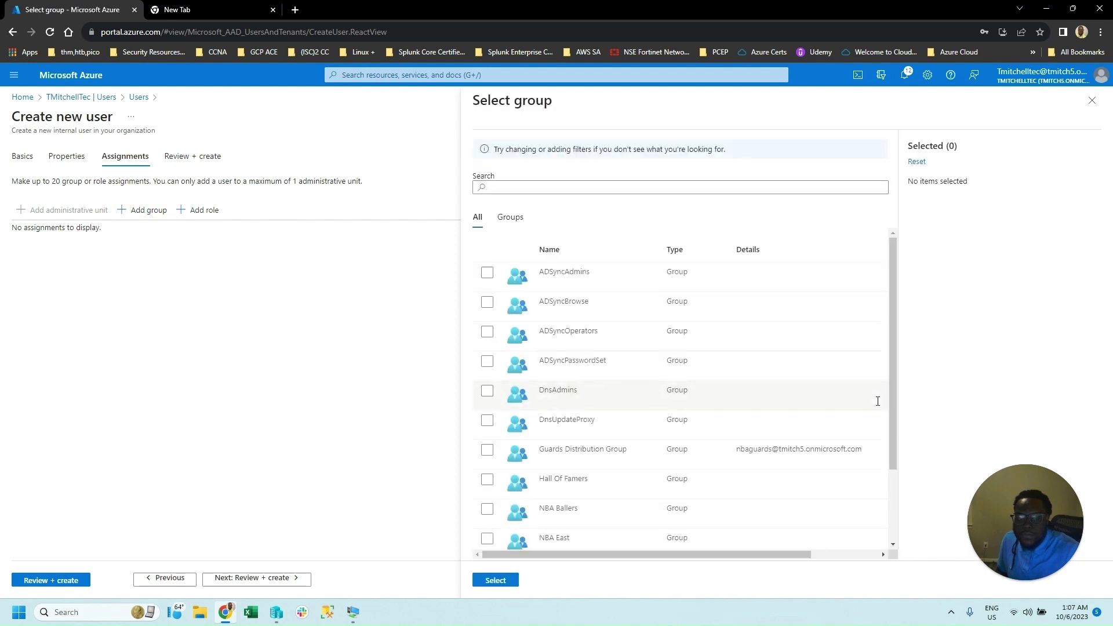
{"action": "scroll", "coordinate": [890, 367], "scroll_direction": "down", "scroll_amount": 2}
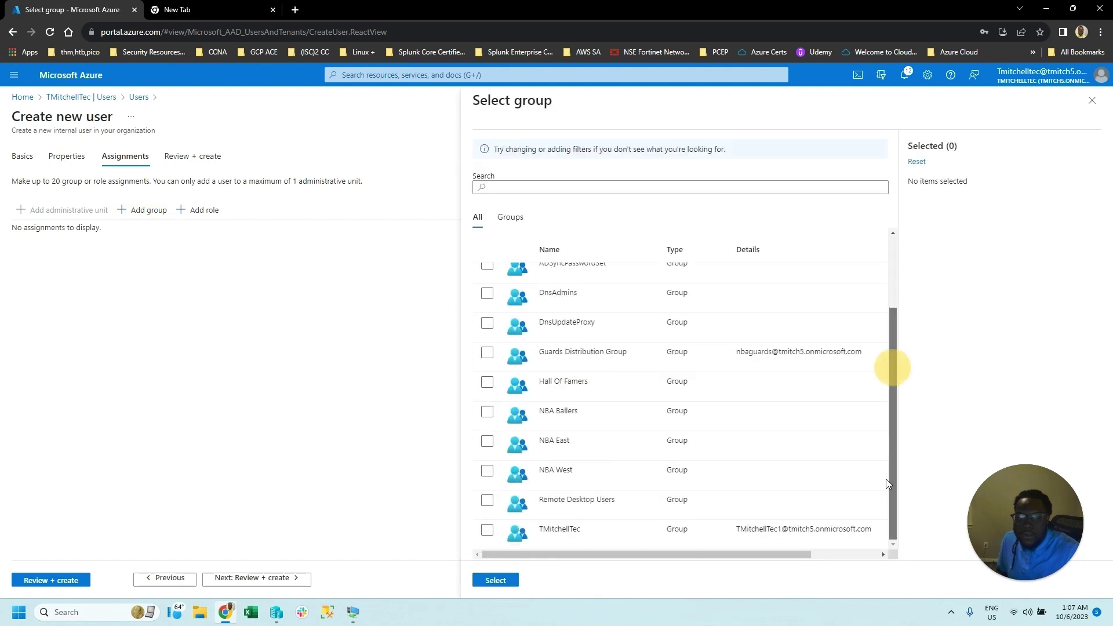
{"action": "left_click", "coordinate": [541, 499]}
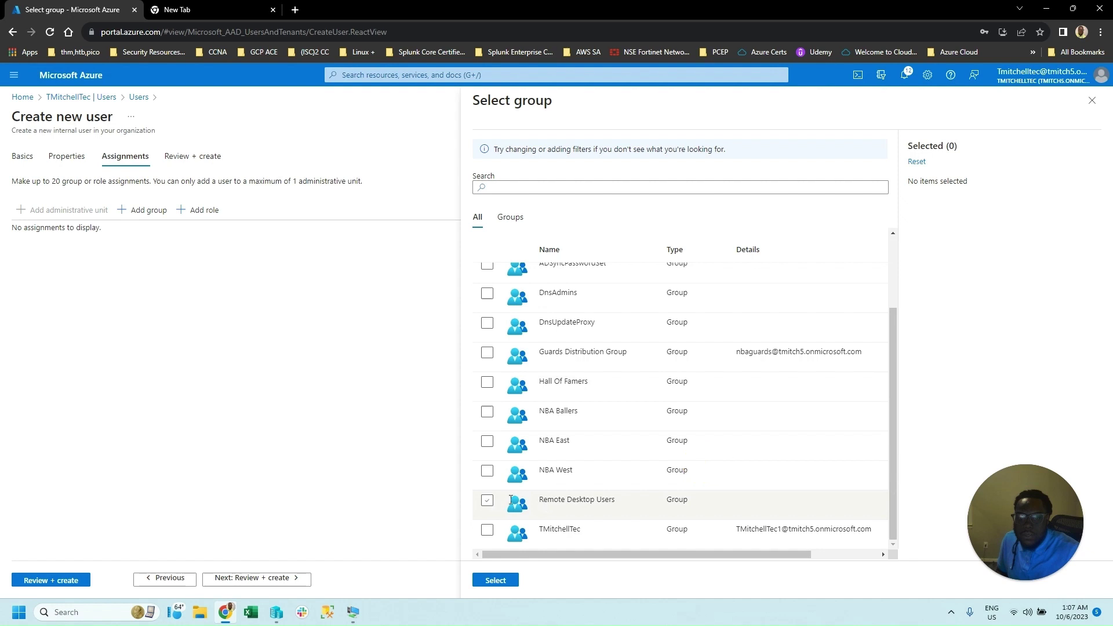
{"action": "left_click", "coordinate": [487, 471]}
{"action": "scroll", "coordinate": [578, 494], "scroll_direction": "up", "scroll_amount": 3}
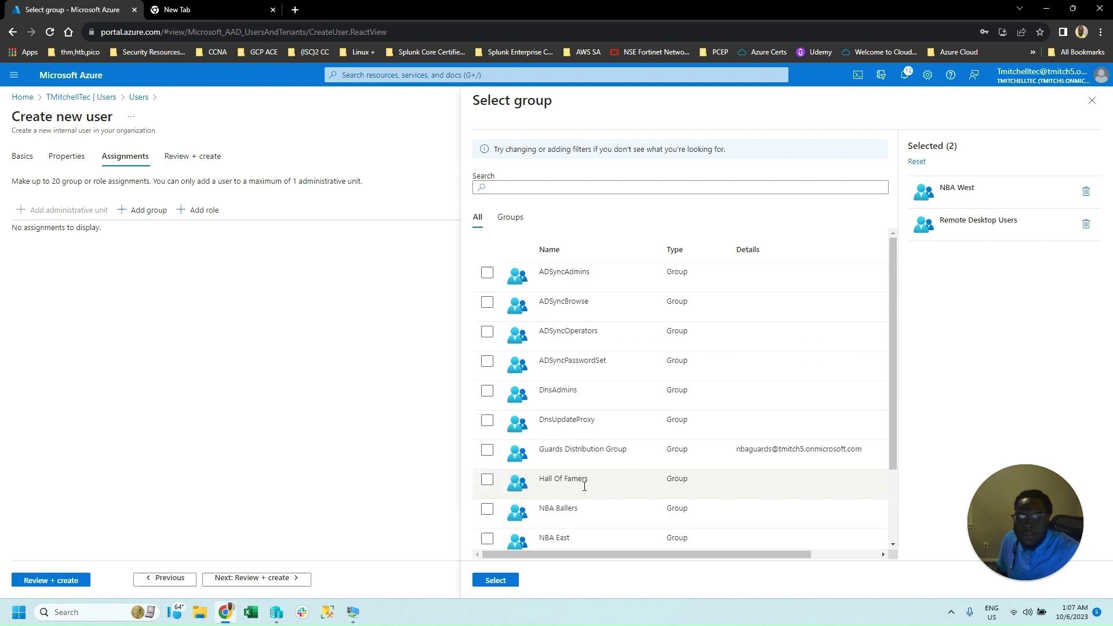
{"action": "scroll", "coordinate": [537, 513], "scroll_direction": "down", "scroll_amount": 3}
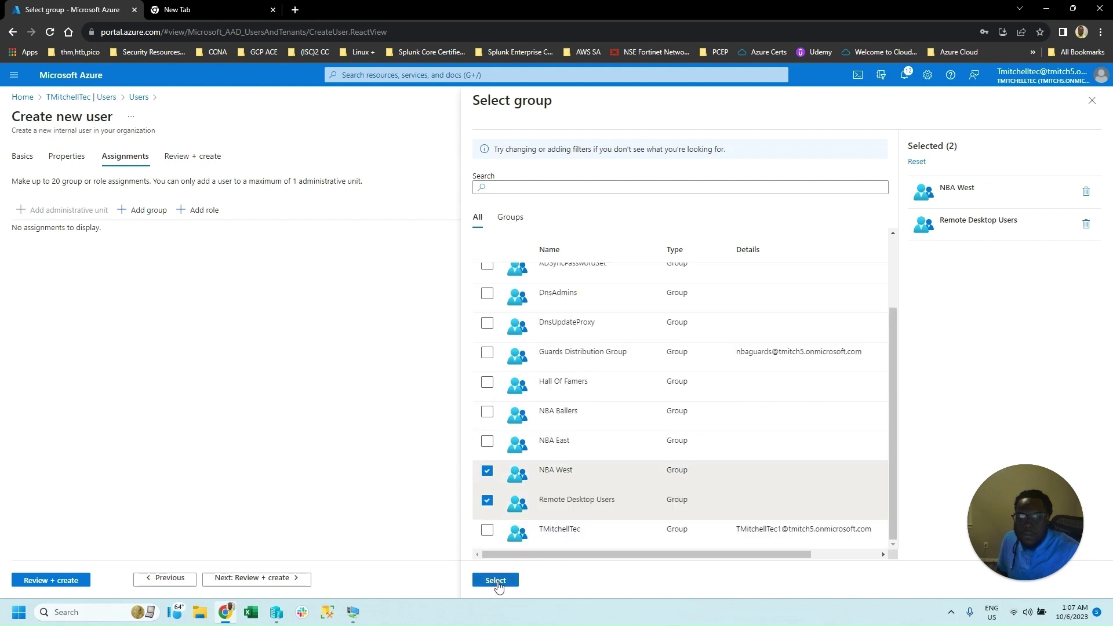
{"action": "left_click", "coordinate": [497, 582]}
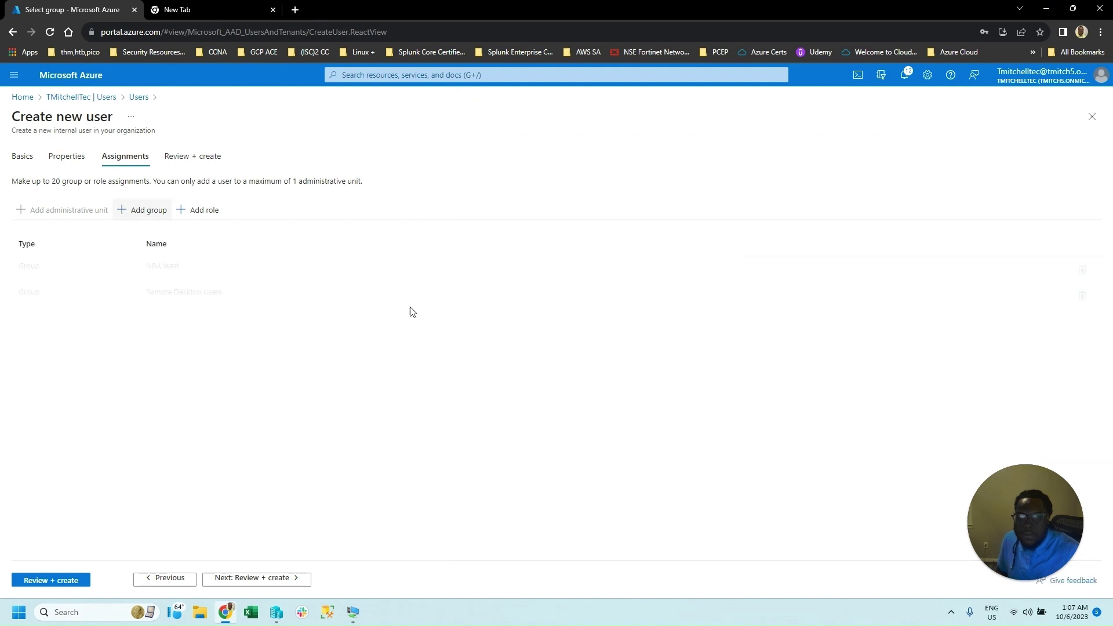
{"action": "left_click", "coordinate": [261, 581]}
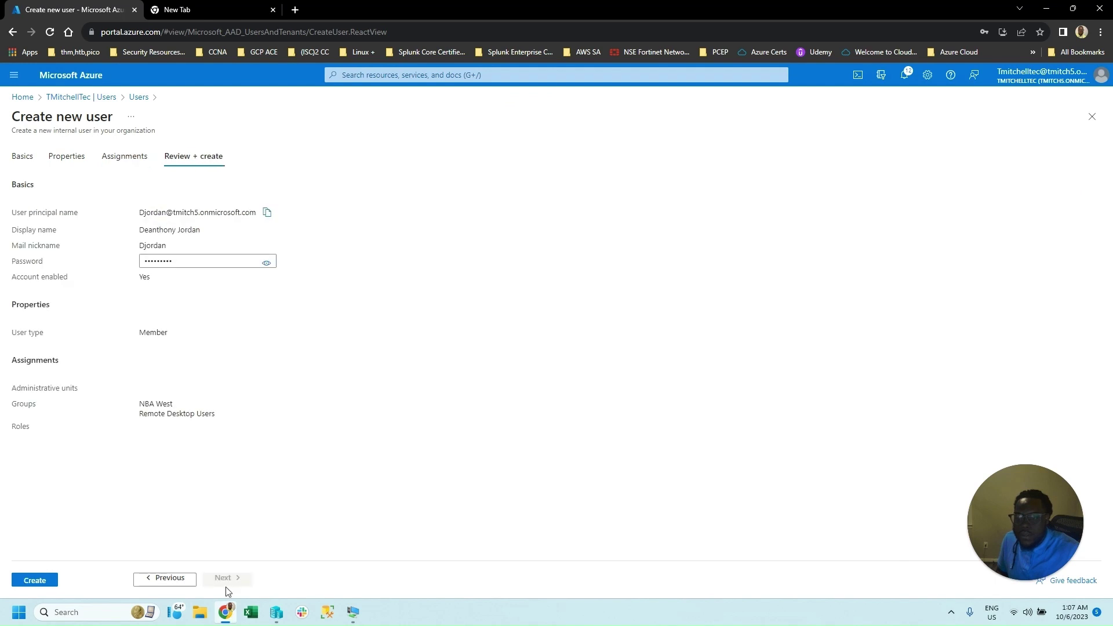
- Create the user account and refresh the Users list to show 12 users
{"action": "left_click", "coordinate": [54, 582]}
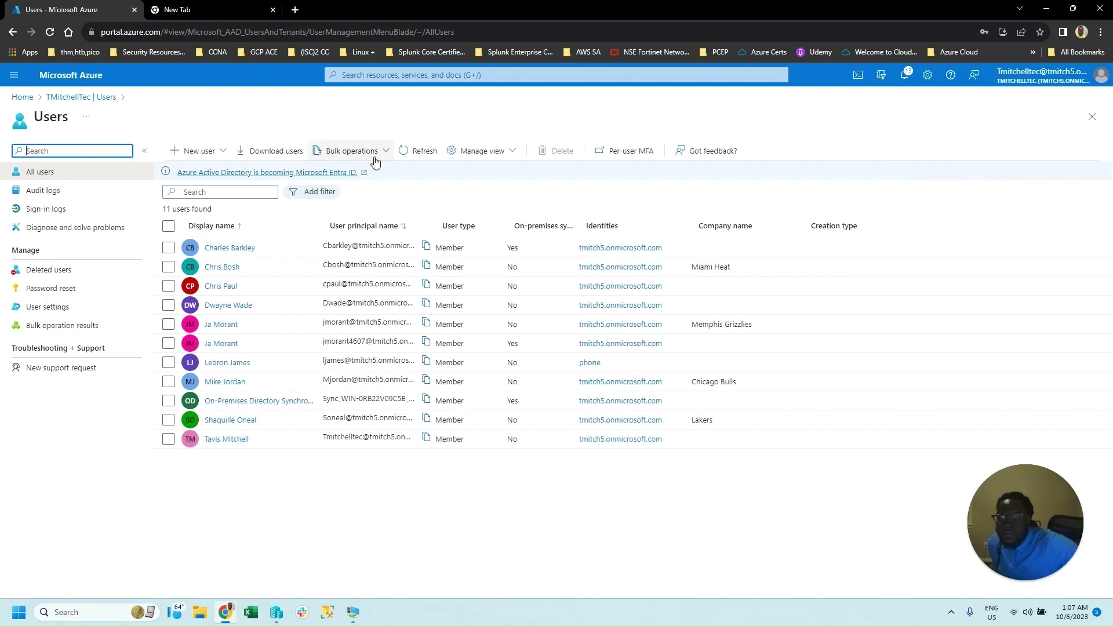
{"action": "left_click", "coordinate": [419, 162]}
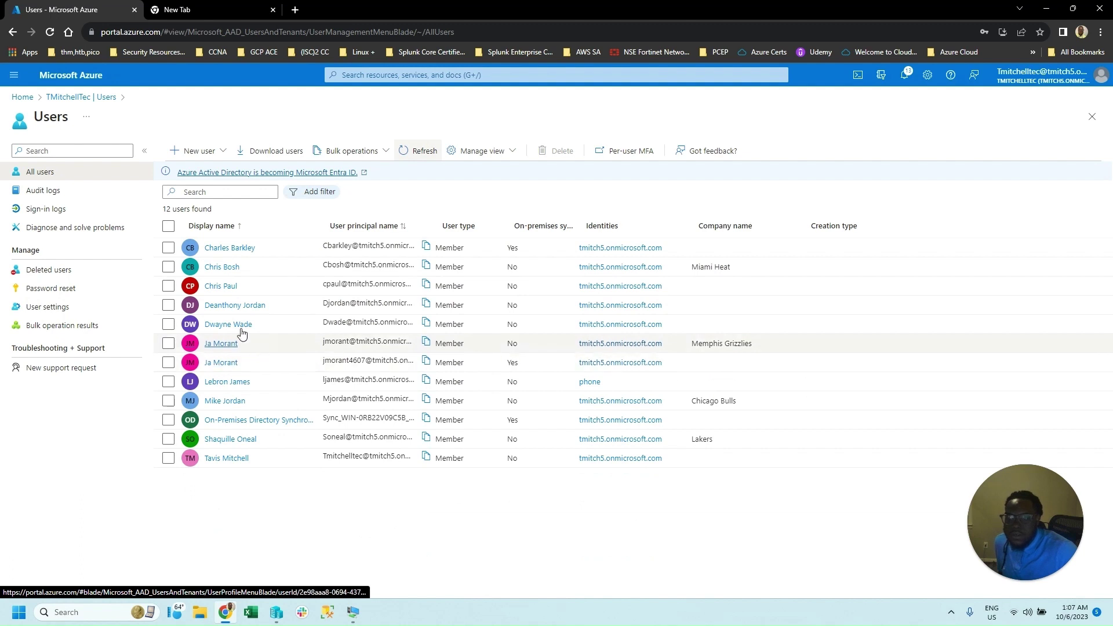
{"action": "left_click", "coordinate": [23, 97]}
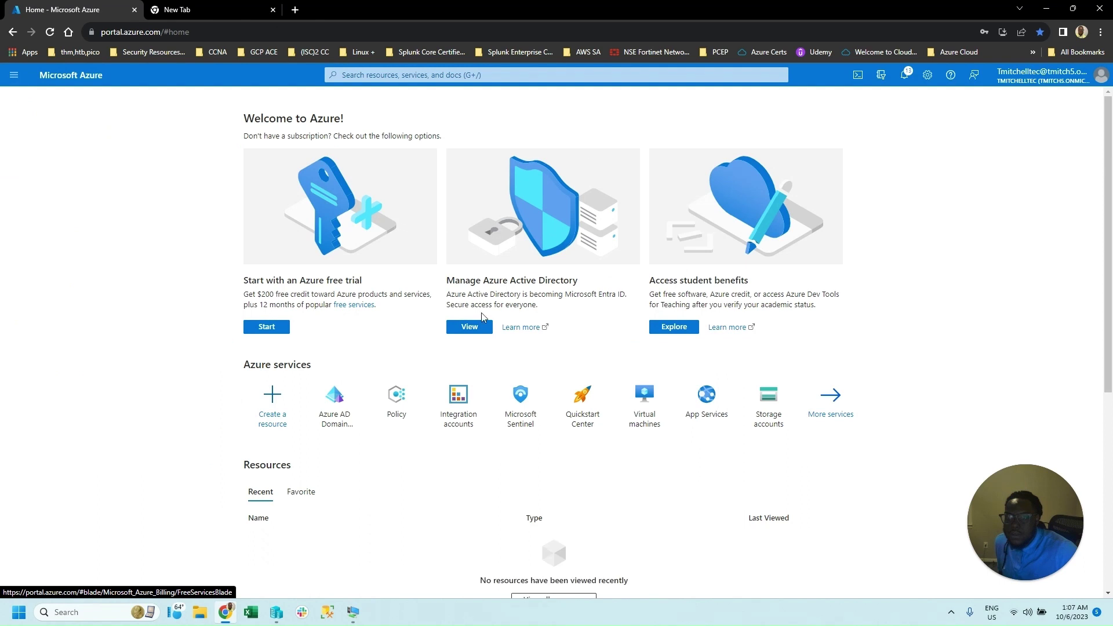
- Open the directory's All groups list of 13 groups, including NBA West and Remote Desktop Users
{"action": "left_click", "coordinate": [469, 328]}
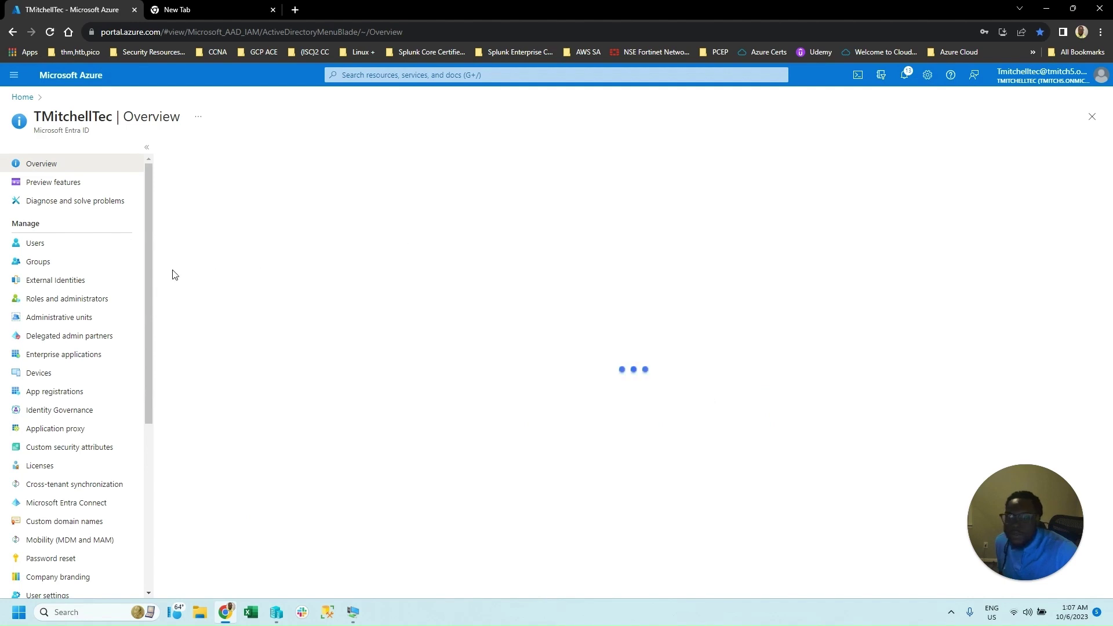
{"action": "left_click", "coordinate": [85, 264]}
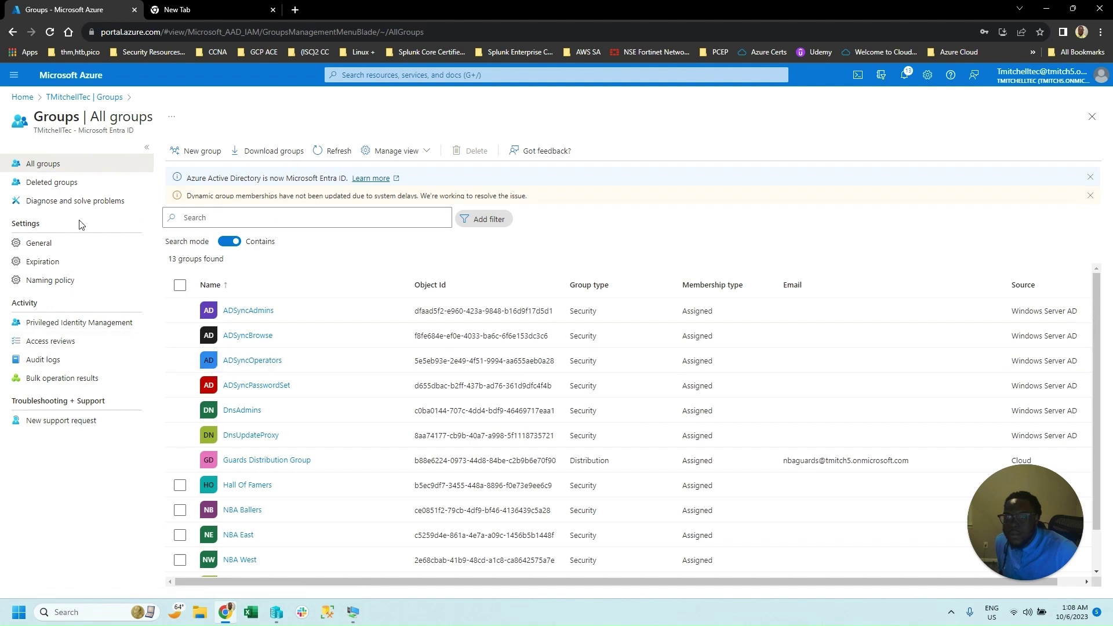
{"action": "scroll", "coordinate": [274, 377], "scroll_direction": "down", "scroll_amount": 1}
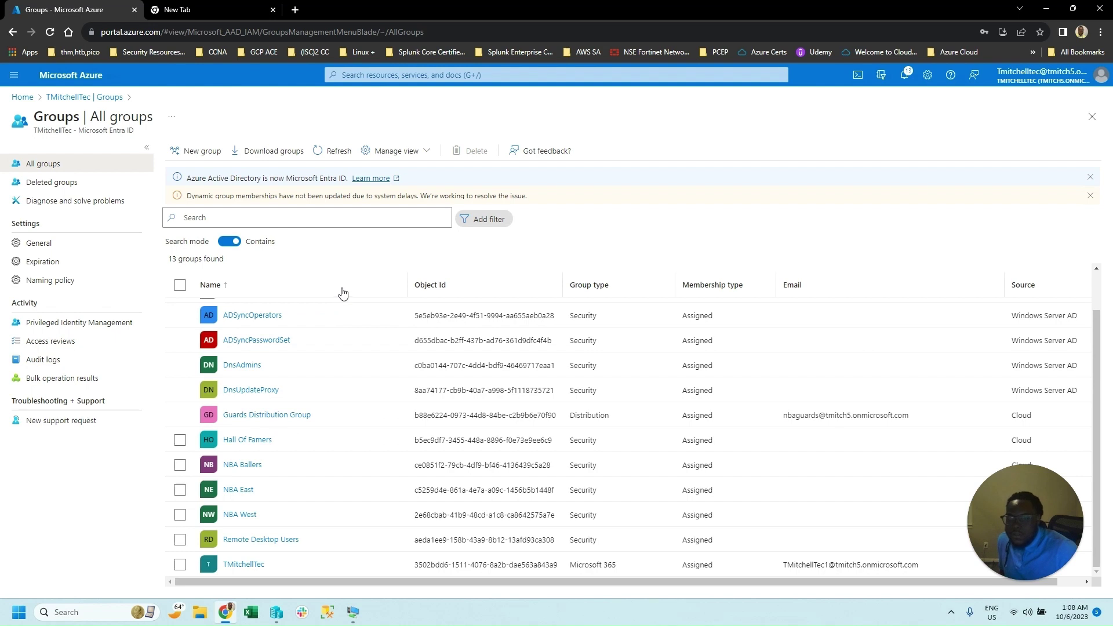
{"action": "scroll", "coordinate": [344, 294], "scroll_direction": "up", "scroll_amount": 1}
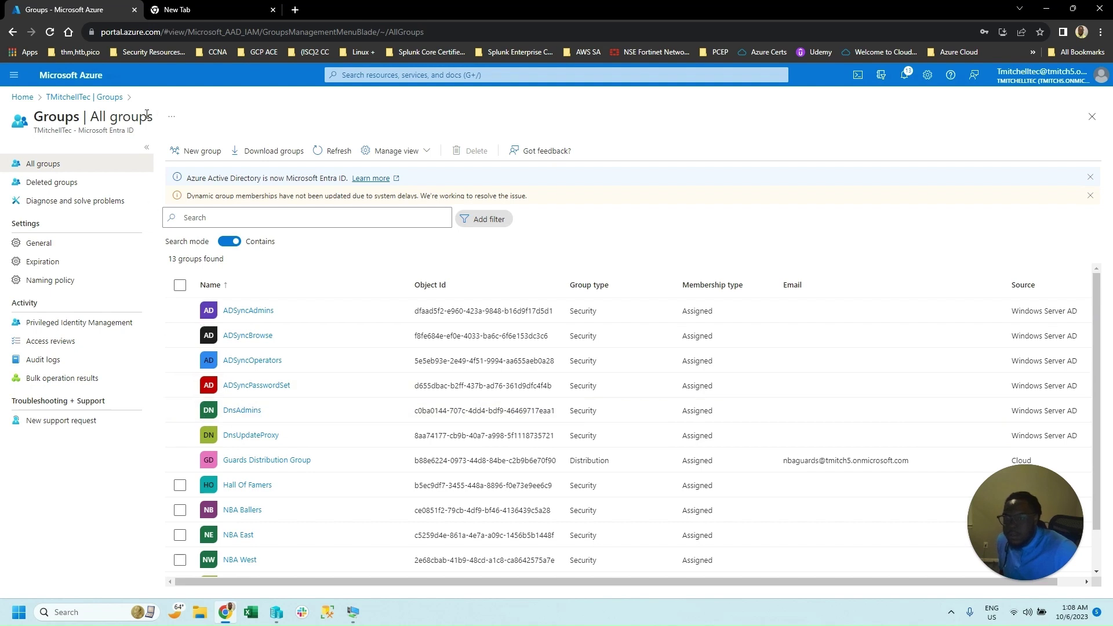
- Begin a Security group named Test Sec Group with Assigned membership and open the owner picker
{"action": "left_click", "coordinate": [203, 152]}
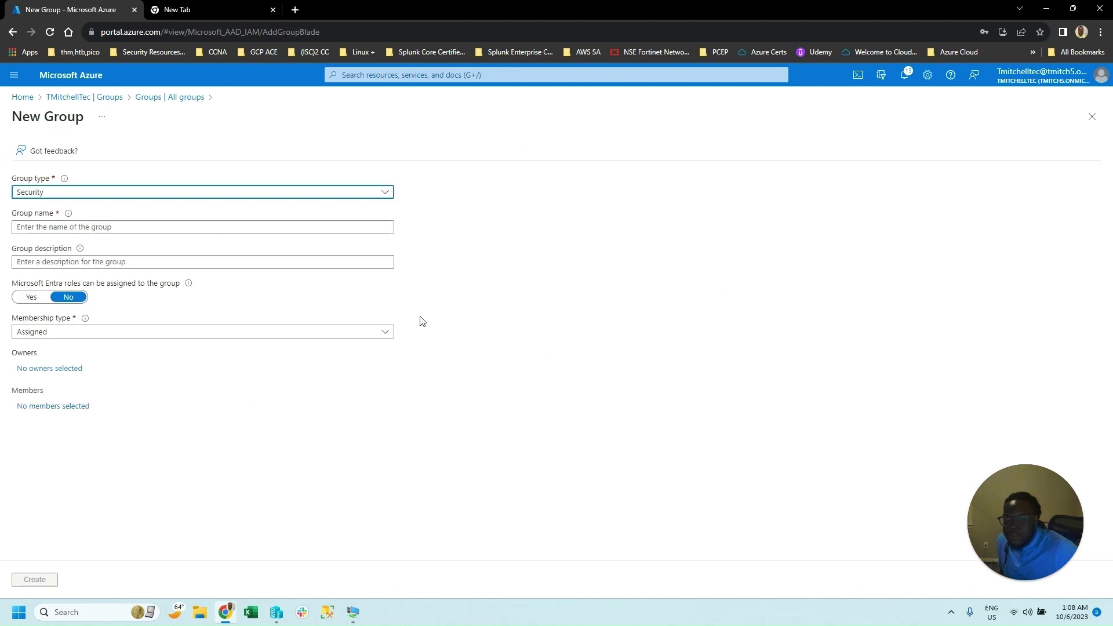
{"action": "left_click", "coordinate": [83, 199]}
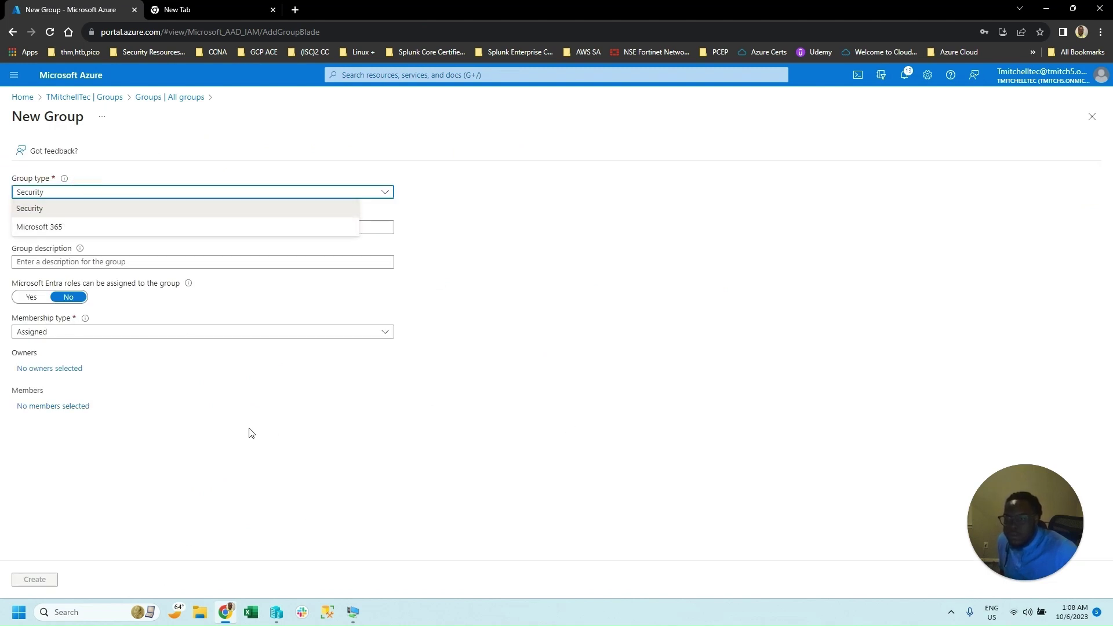
{"action": "left_click", "coordinate": [365, 522]}
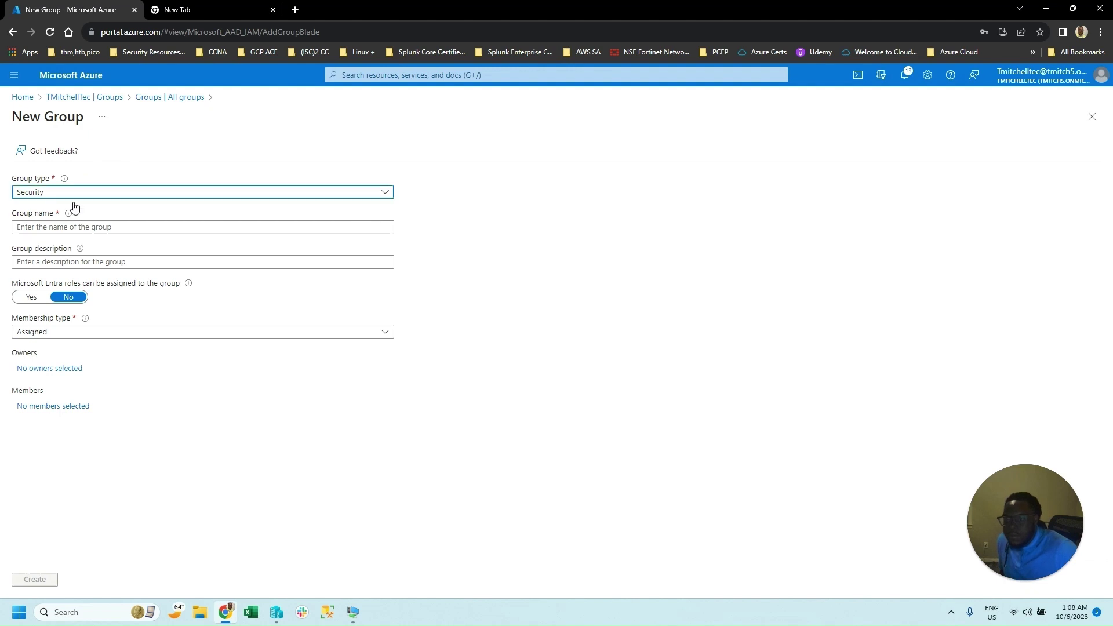
{"action": "left_click", "coordinate": [58, 193]}
{"action": "left_click", "coordinate": [58, 210]}
{"action": "left_click", "coordinate": [65, 227]}
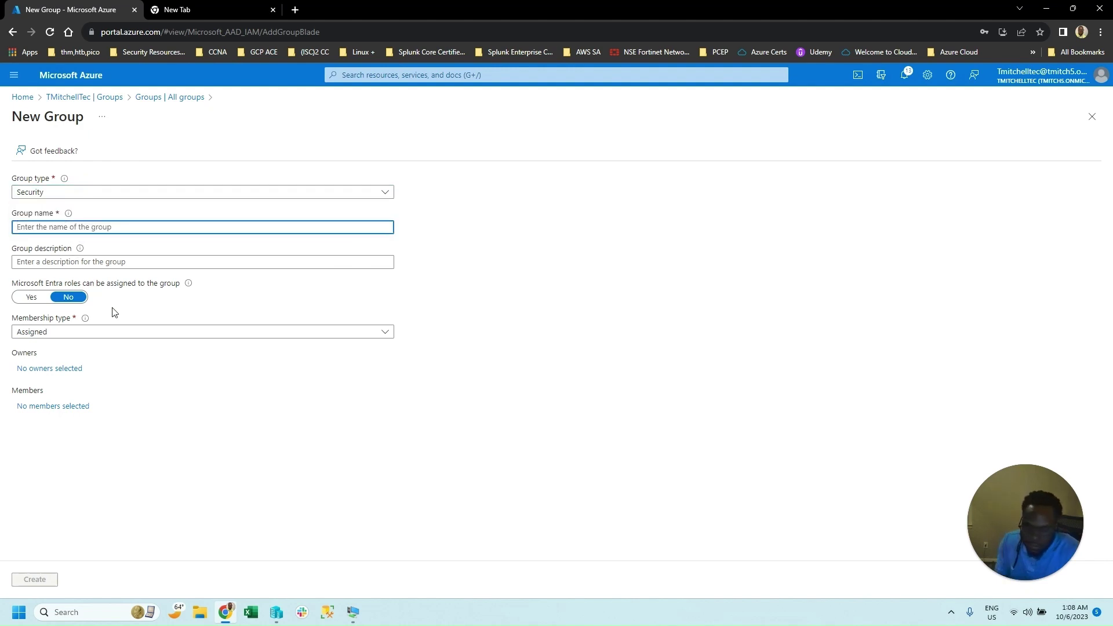
{"action": "type", "text": "Test Sec Group"}
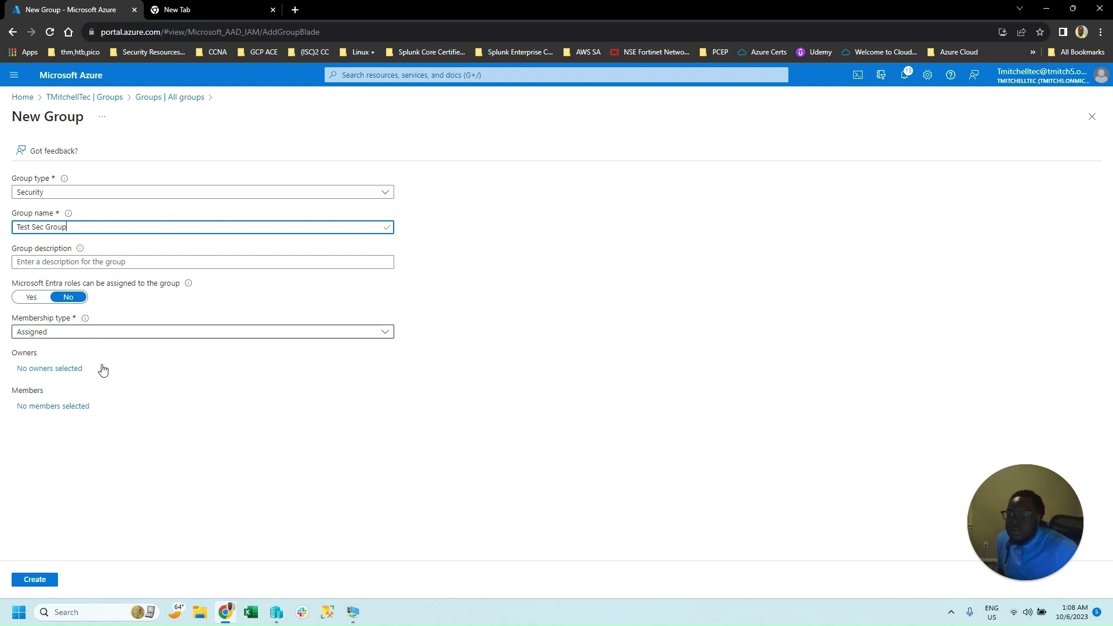
{"action": "left_click", "coordinate": [139, 332]}
{"action": "left_click", "coordinate": [219, 351]}
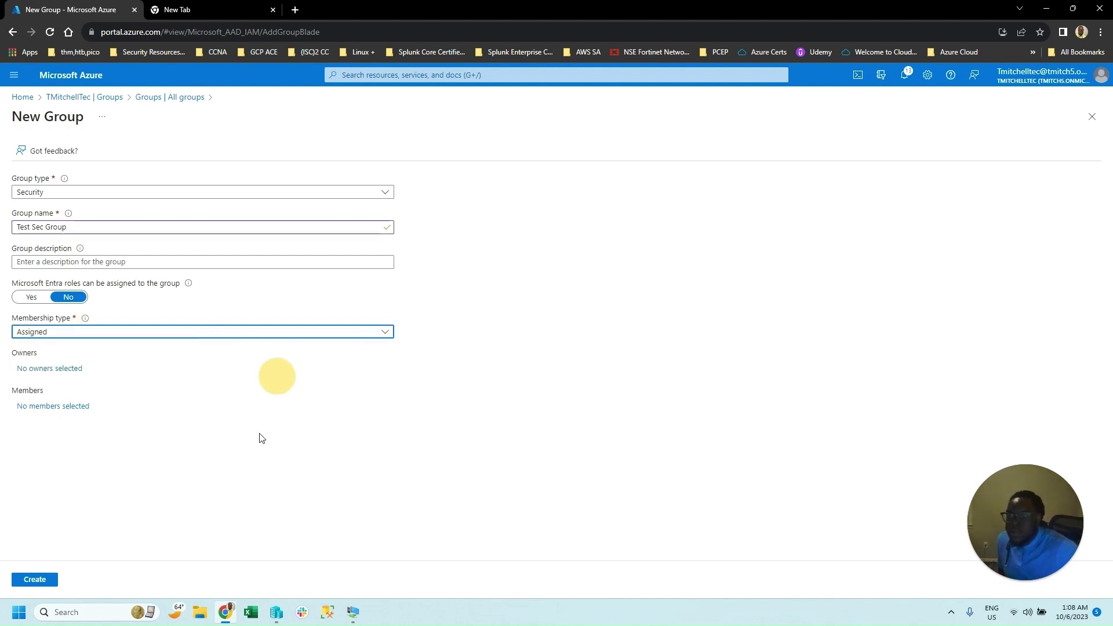
{"action": "left_click", "coordinate": [75, 370]}
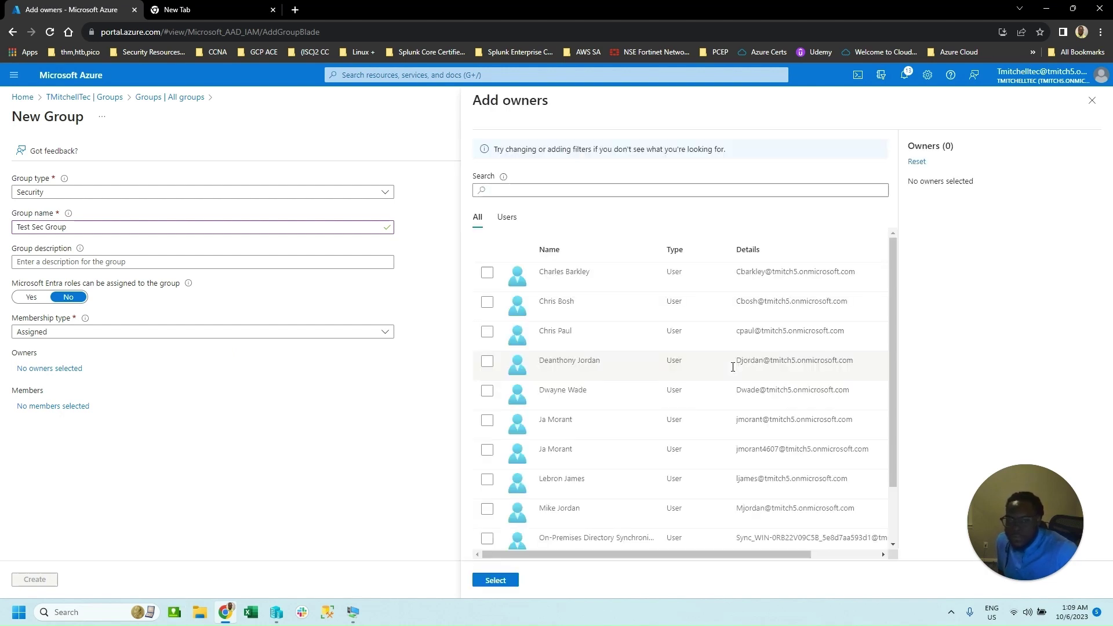
- Choose one user as the group's owner and two users as its members
{"action": "scroll", "coordinate": [567, 420], "scroll_direction": "down", "scroll_amount": 2}
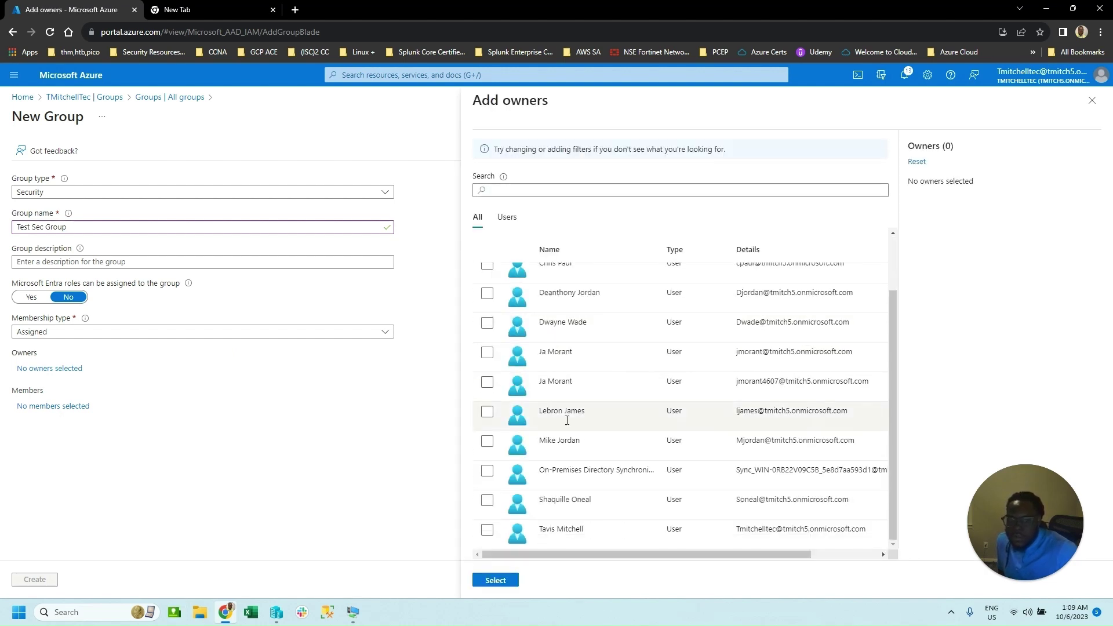
{"action": "left_click", "coordinate": [487, 413]}
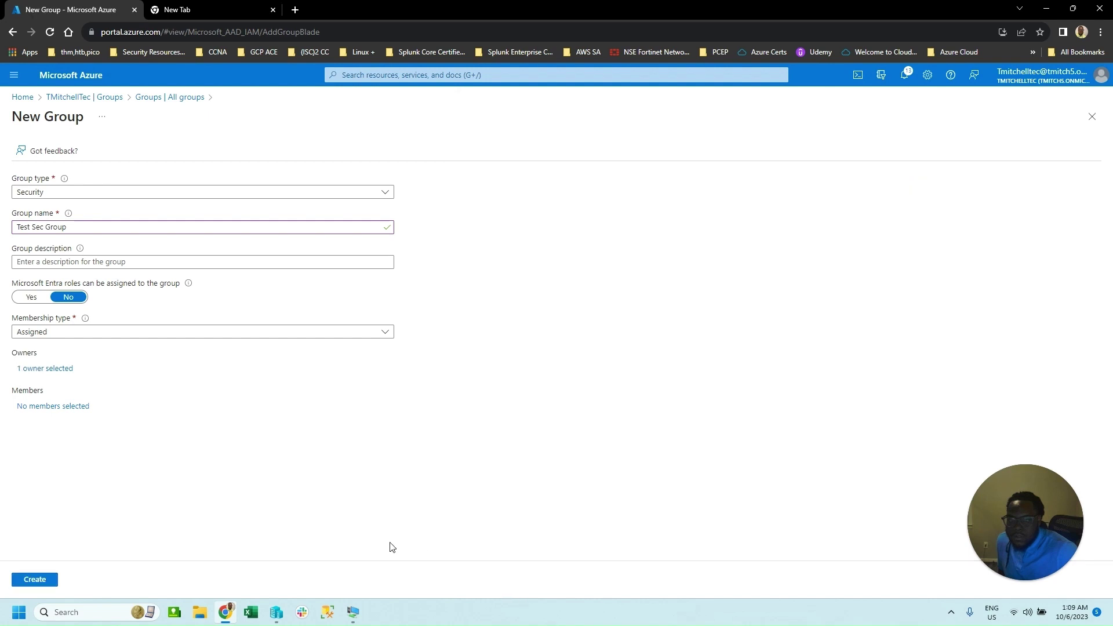
{"action": "left_click", "coordinate": [60, 409]}
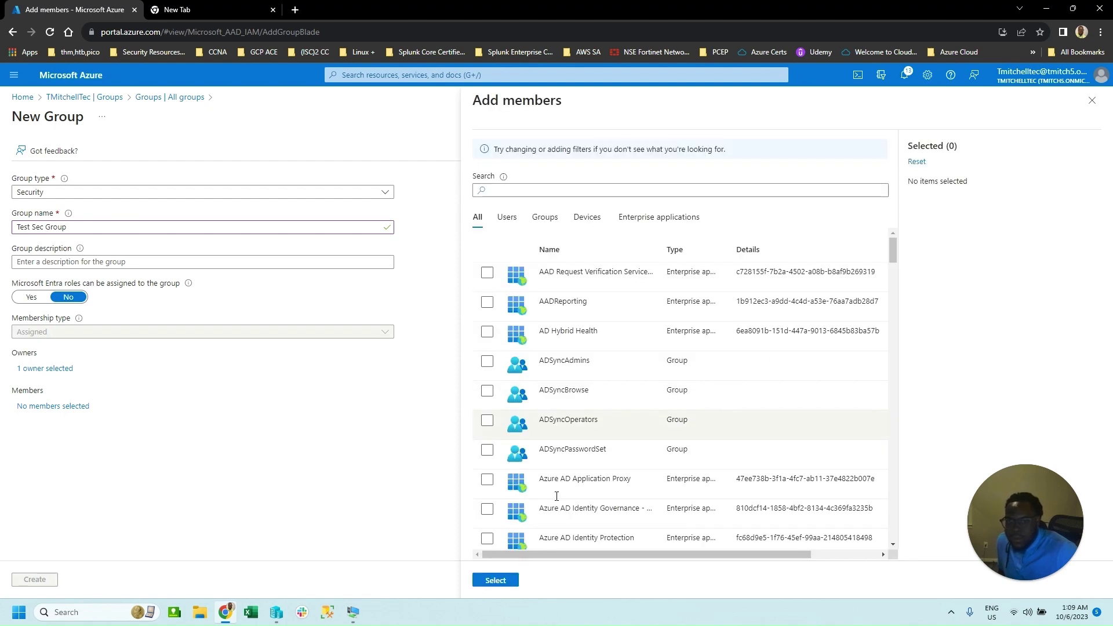
{"action": "scroll", "coordinate": [556, 496], "scroll_direction": "down", "scroll_amount": 10}
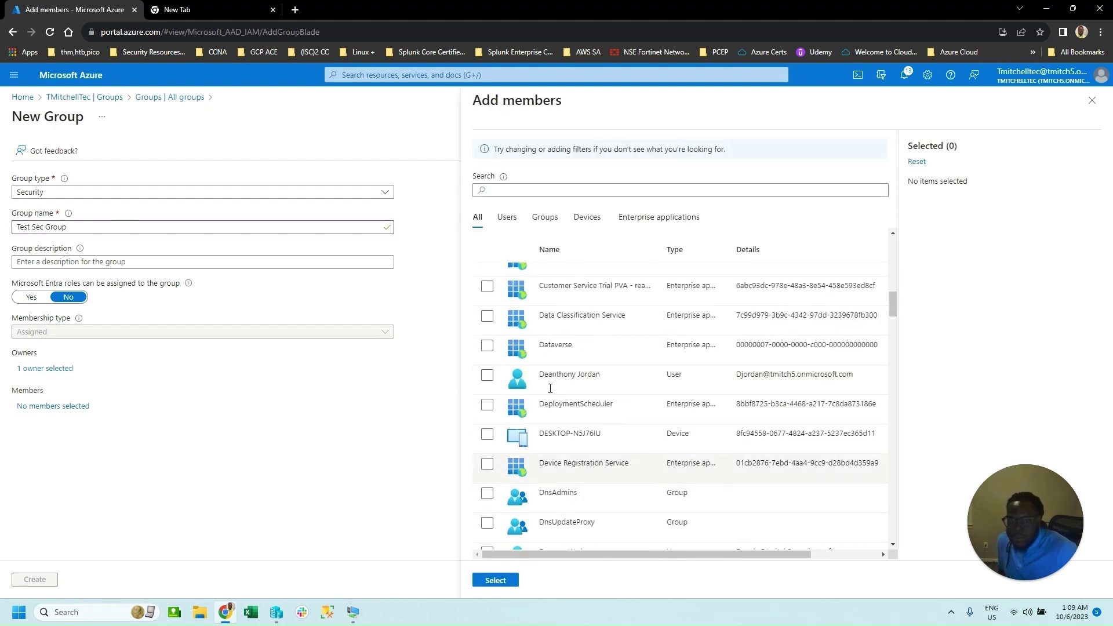
{"action": "left_click", "coordinate": [487, 375]}
{"action": "scroll", "coordinate": [550, 407], "scroll_direction": "up", "scroll_amount": 4}
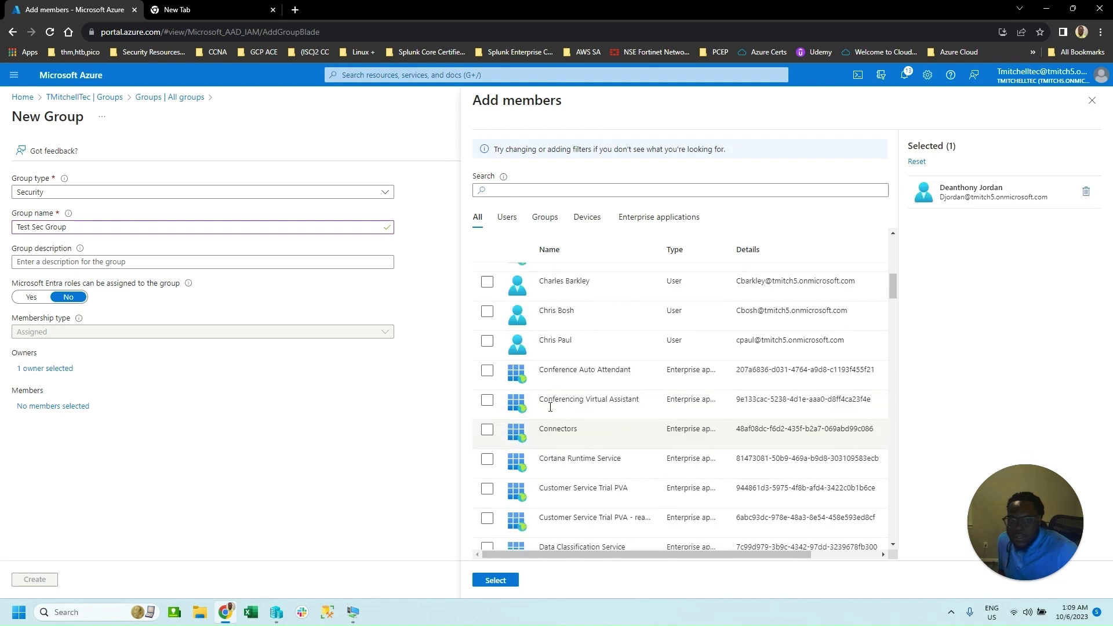
{"action": "scroll", "coordinate": [550, 407], "scroll_direction": "up", "scroll_amount": 1}
{"action": "left_click", "coordinate": [490, 339]}
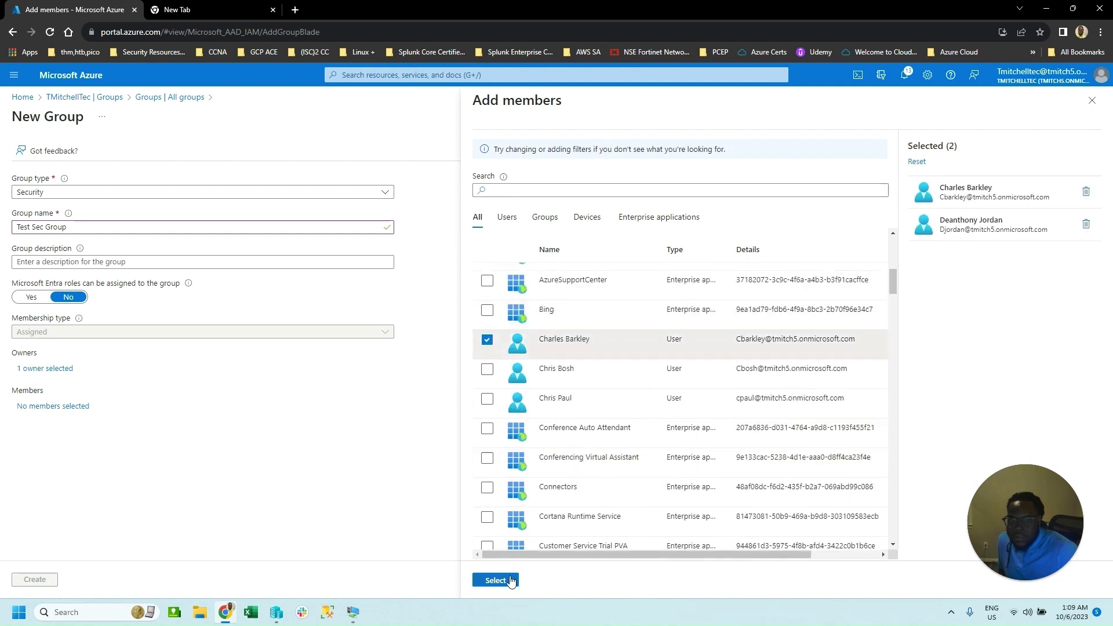
{"action": "left_click", "coordinate": [496, 580]}
- Create Test Sec Group and refresh the list to show 14 groups
{"action": "left_click", "coordinate": [34, 580]}
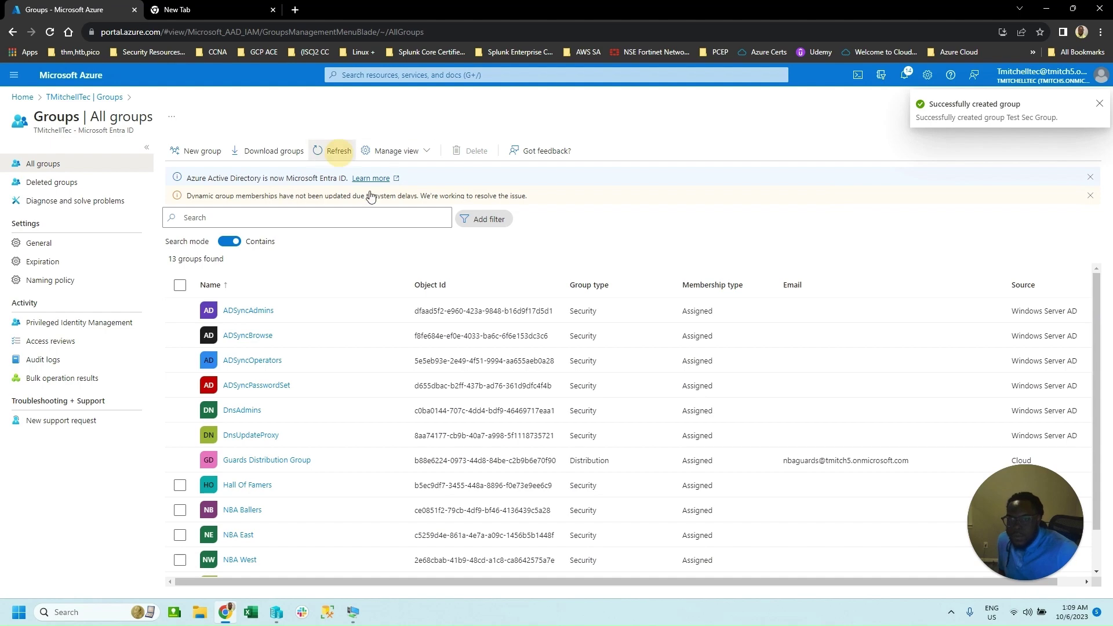
{"action": "left_click", "coordinate": [338, 150]}
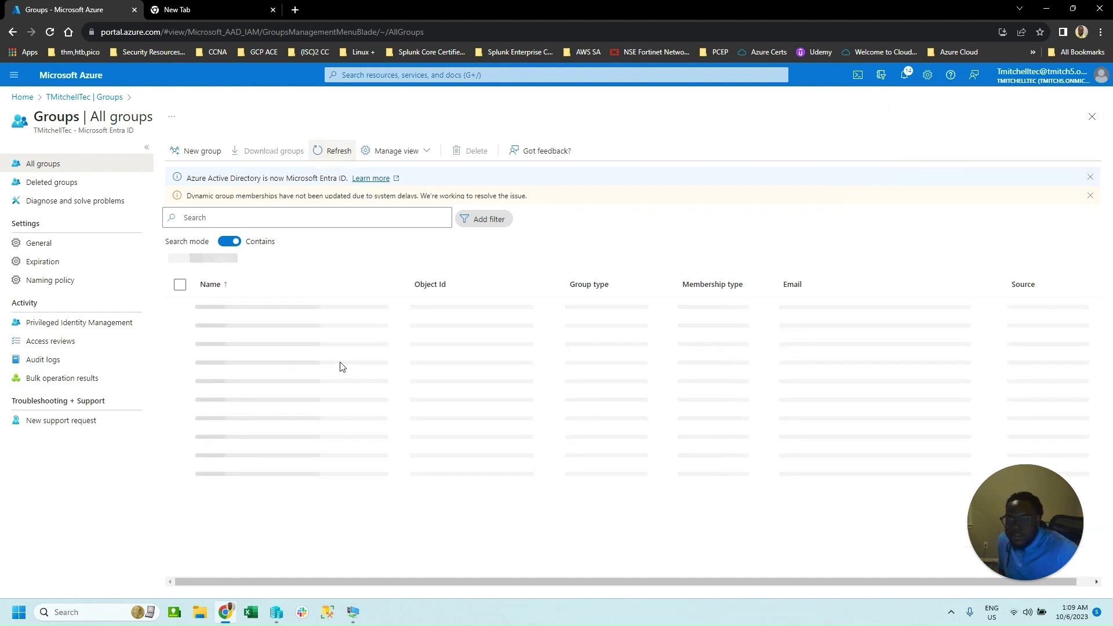
{"action": "scroll", "coordinate": [298, 429], "scroll_direction": "down", "scroll_amount": 3}
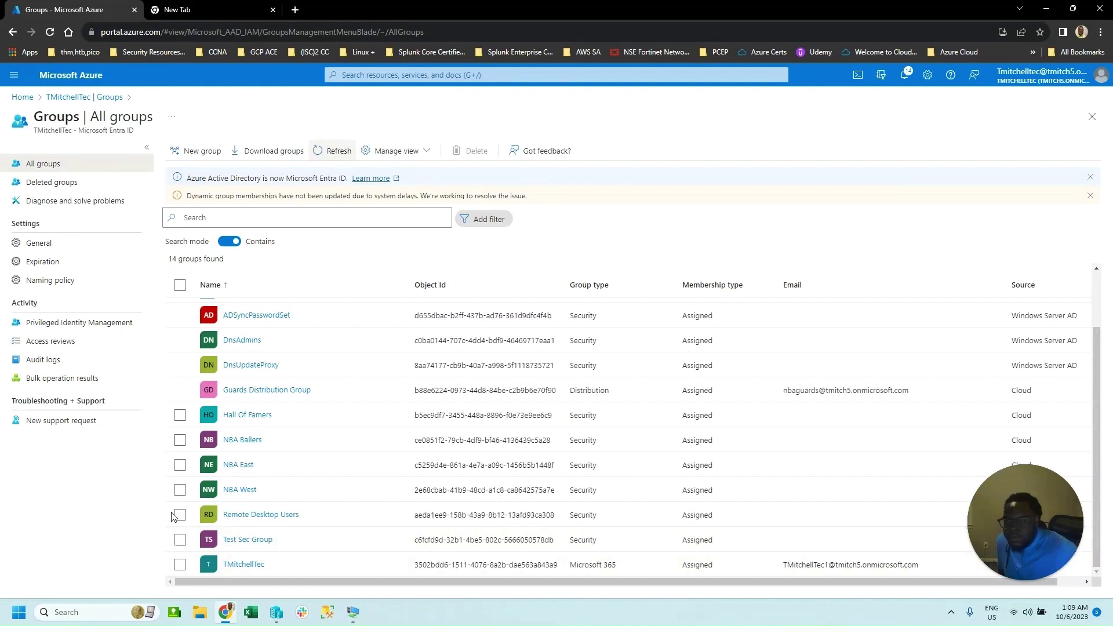
{"action": "scroll", "coordinate": [269, 490], "scroll_direction": "up", "scroll_amount": 1}
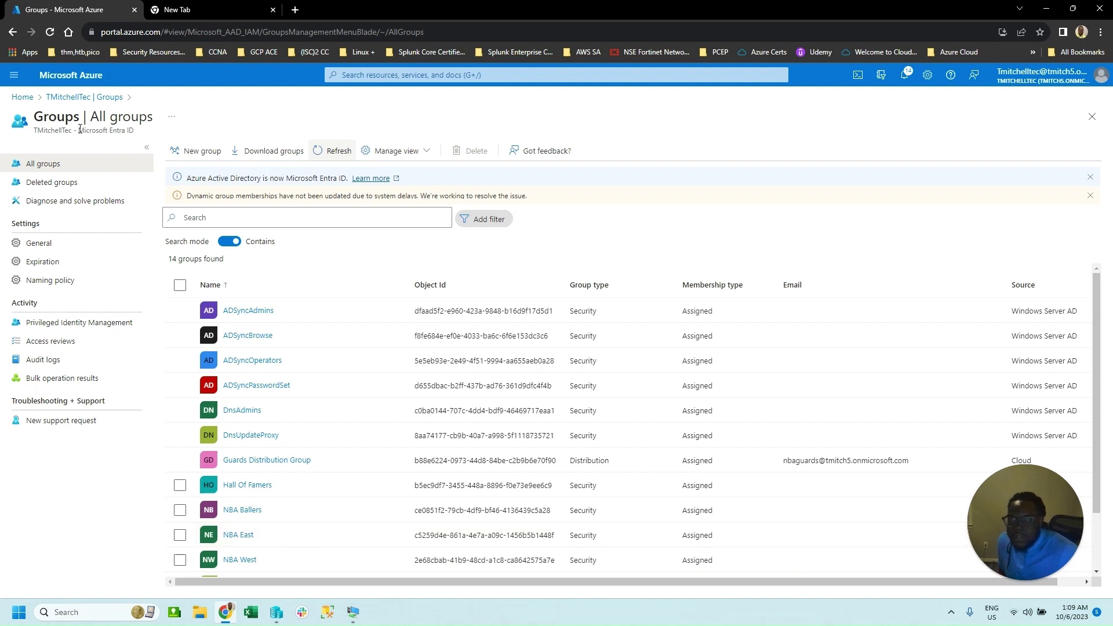
- Return to the Microsoft Entra ID overview reporting 12 users, 14 groups, 1 application and 2 devices
{"action": "left_click", "coordinate": [108, 97]}
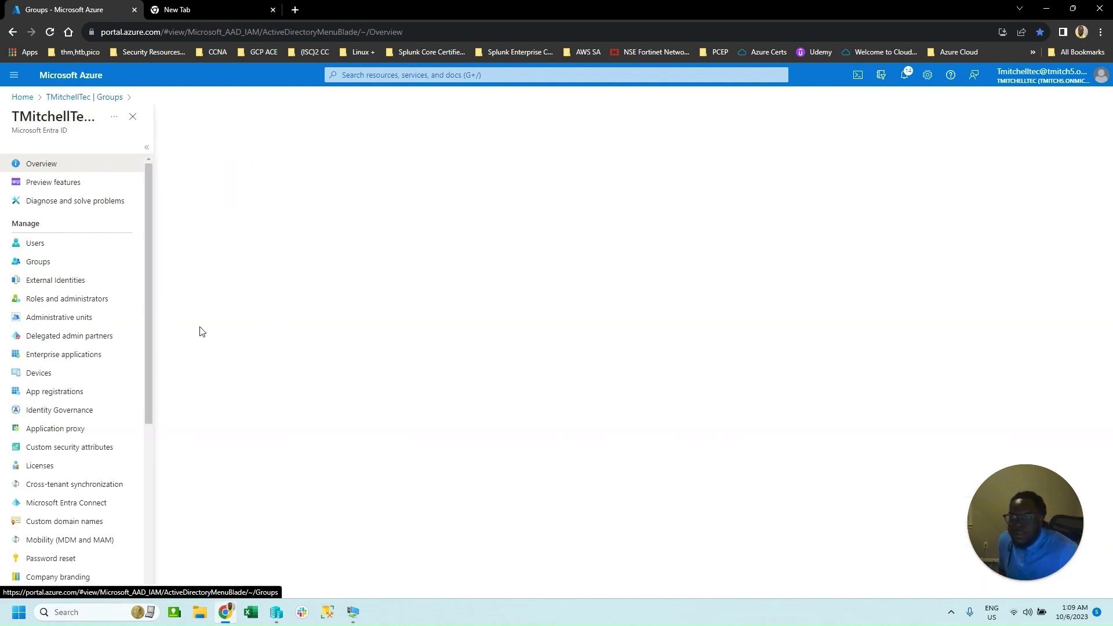
{"action": "left_click_drag", "start_coordinate": [151, 317], "coordinate": [148, 280]}
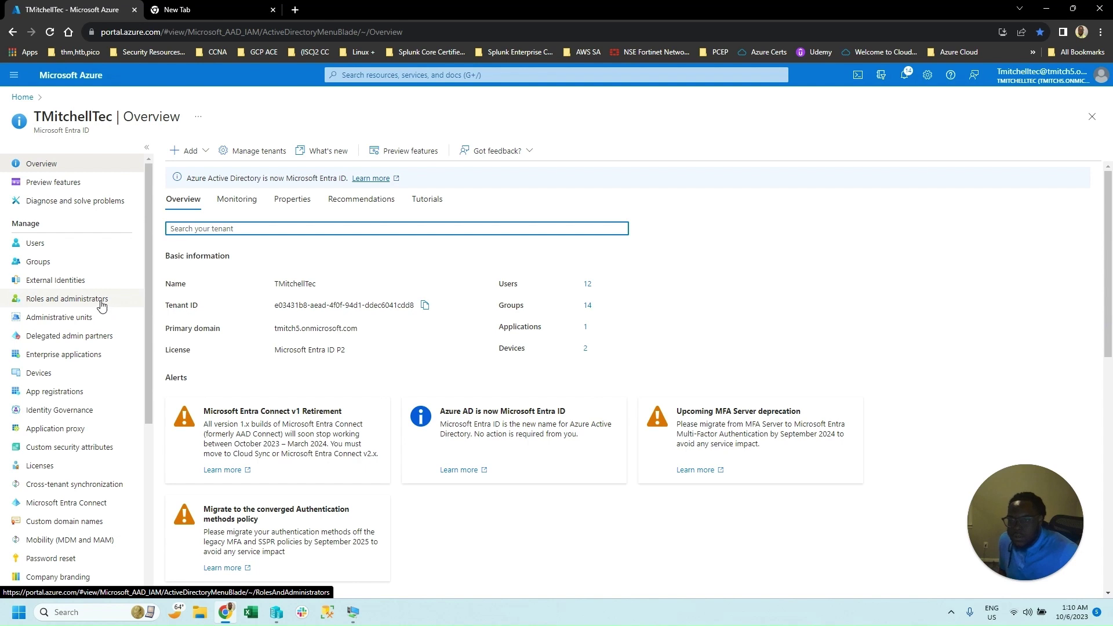
- Open Roles and administrators and scroll through the All roles list of built-in roles
{"action": "left_click", "coordinate": [102, 301]}
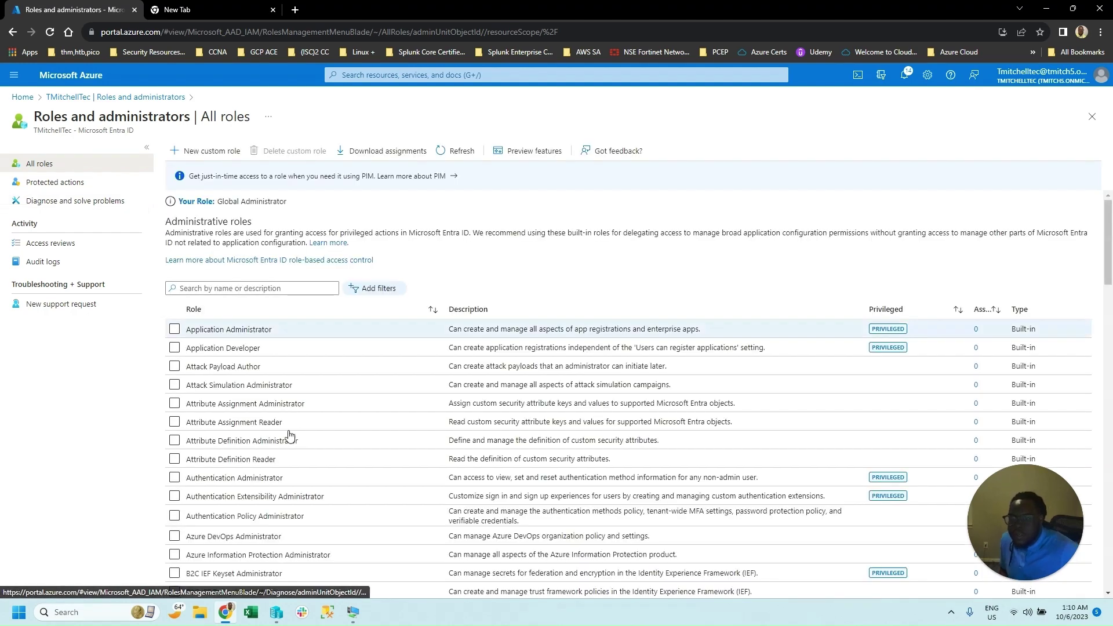
{"action": "scroll", "coordinate": [272, 441], "scroll_direction": "down", "scroll_amount": 5}
{"action": "scroll", "coordinate": [271, 444], "scroll_direction": "down", "scroll_amount": 5}
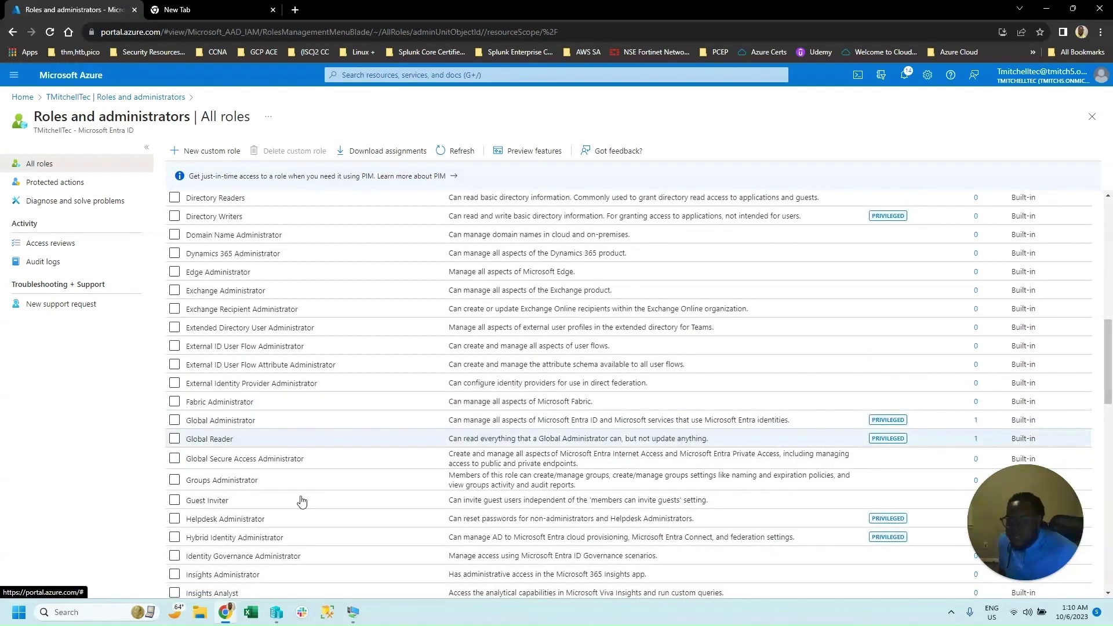
{"action": "scroll", "coordinate": [261, 415], "scroll_direction": "up", "scroll_amount": 5}
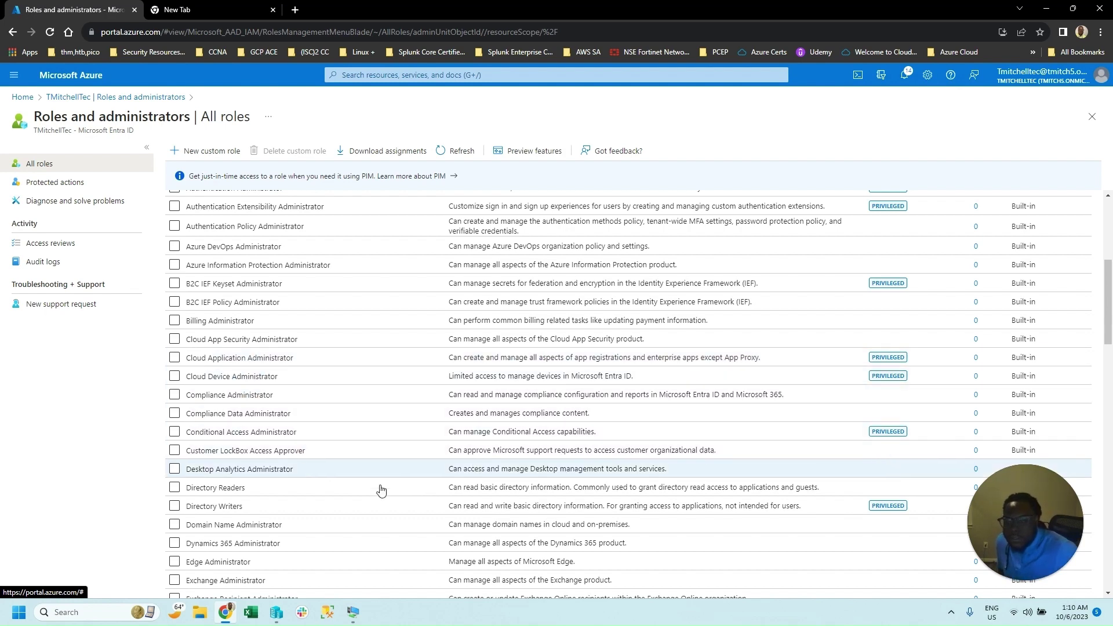
{"action": "scroll", "coordinate": [398, 484], "scroll_direction": "down", "scroll_amount": 4}
{"action": "scroll", "coordinate": [428, 483], "scroll_direction": "down", "scroll_amount": 5}
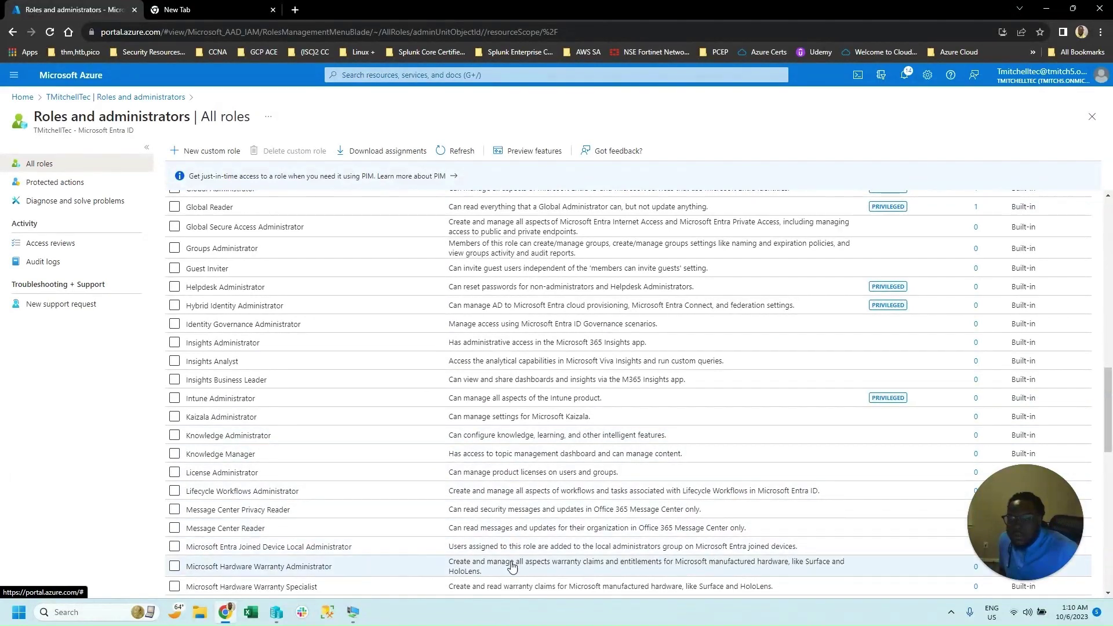
{"action": "scroll", "coordinate": [513, 543], "scroll_direction": "down", "scroll_amount": 5}
{"action": "scroll", "coordinate": [509, 542], "scroll_direction": "down", "scroll_amount": 6}
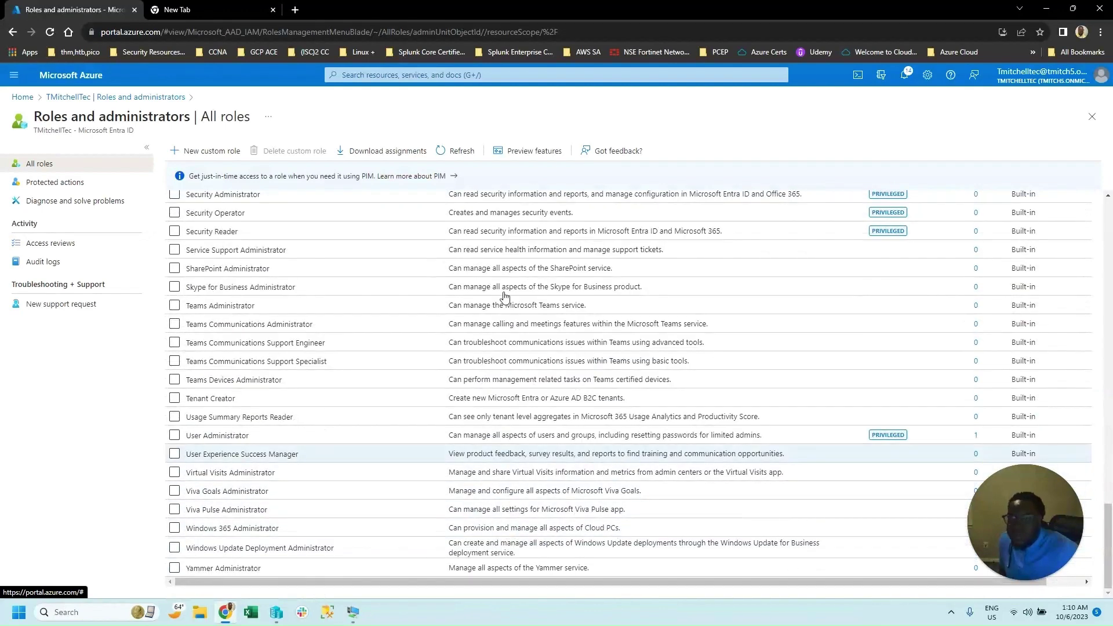
{"action": "scroll", "coordinate": [515, 439], "scroll_direction": "up", "scroll_amount": 3}
{"action": "scroll", "coordinate": [515, 438], "scroll_direction": "down", "scroll_amount": 3}
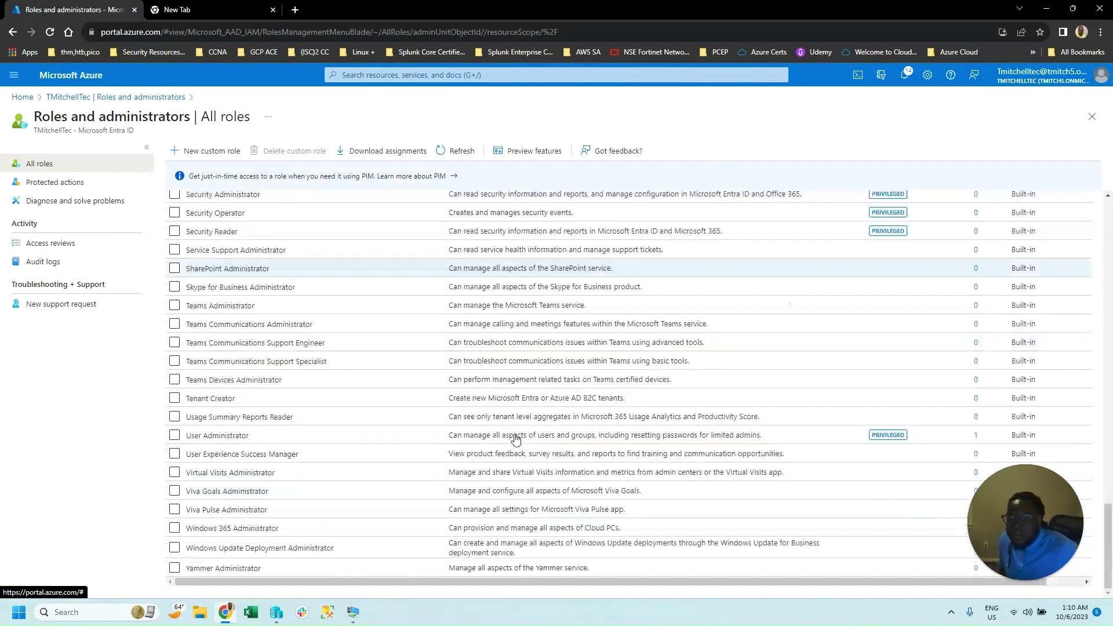
{"action": "scroll", "coordinate": [530, 461], "scroll_direction": "up", "scroll_amount": 15}
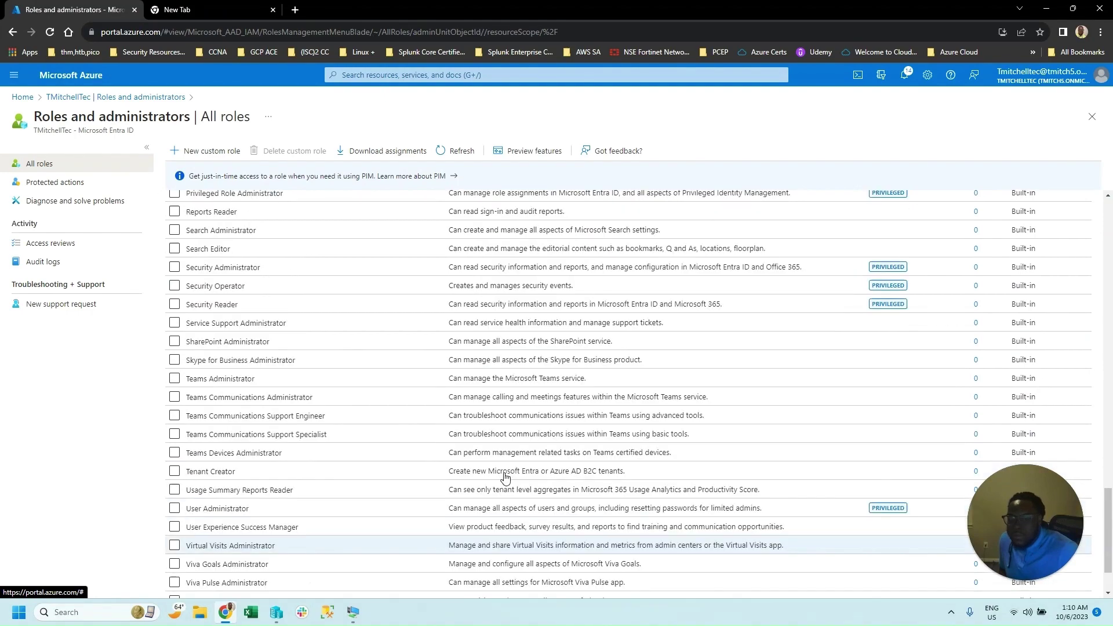
{"action": "scroll", "coordinate": [533, 482], "scroll_direction": "up", "scroll_amount": 10}
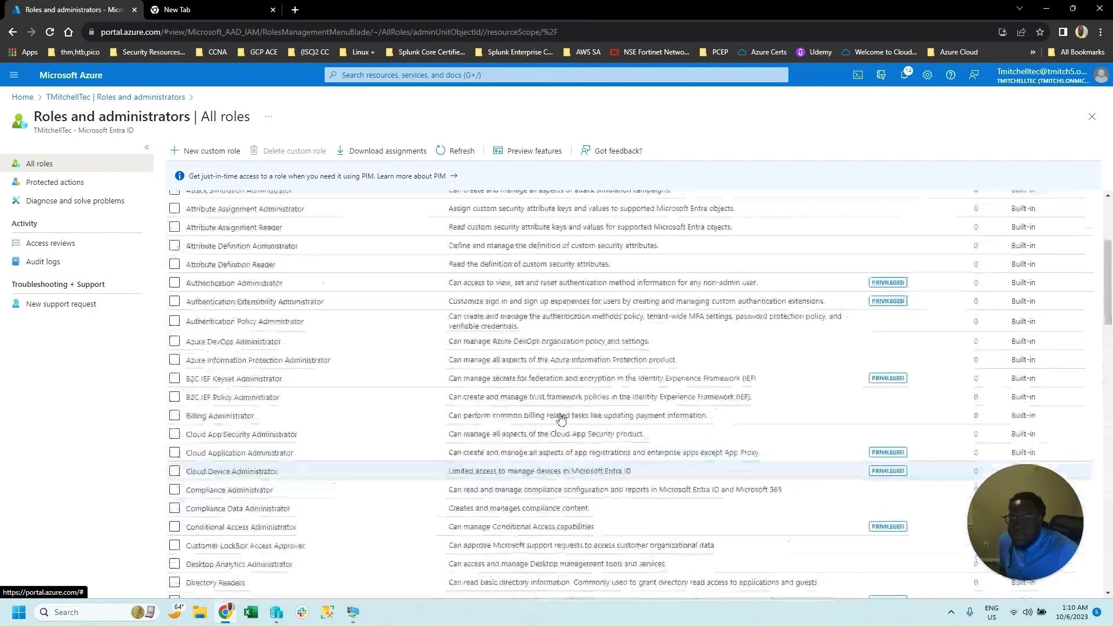
{"action": "scroll", "coordinate": [580, 452], "scroll_direction": "up", "scroll_amount": 4}
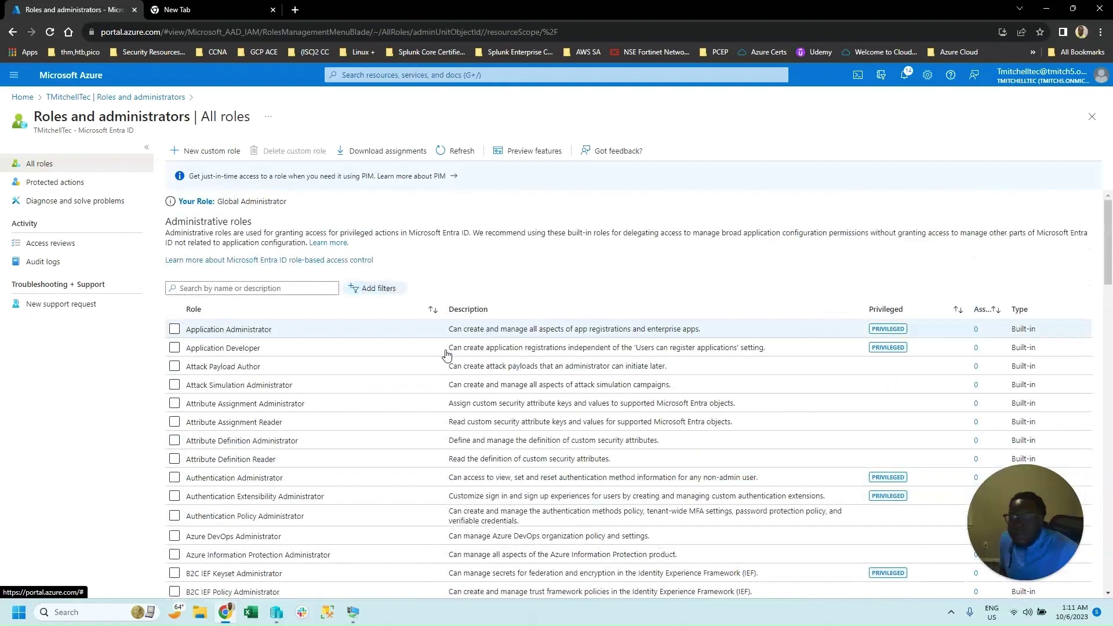
- Return to the tenant overview and open Security from the Entra ID left menu
{"action": "left_click", "coordinate": [184, 97]}
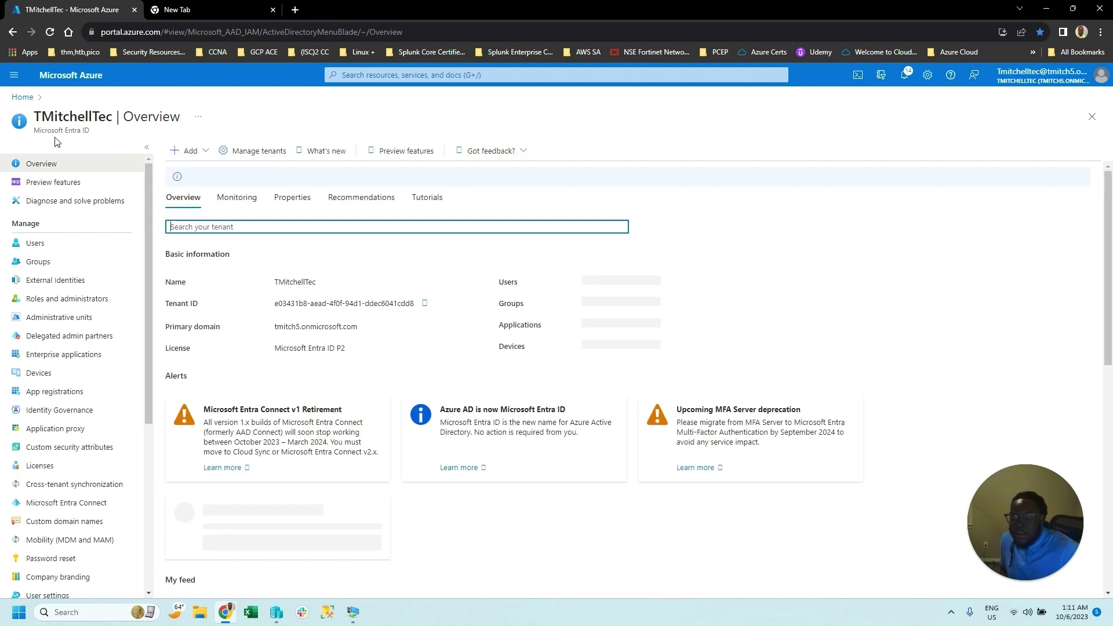
{"action": "left_click_drag", "start_coordinate": [147, 241], "coordinate": [144, 290]}
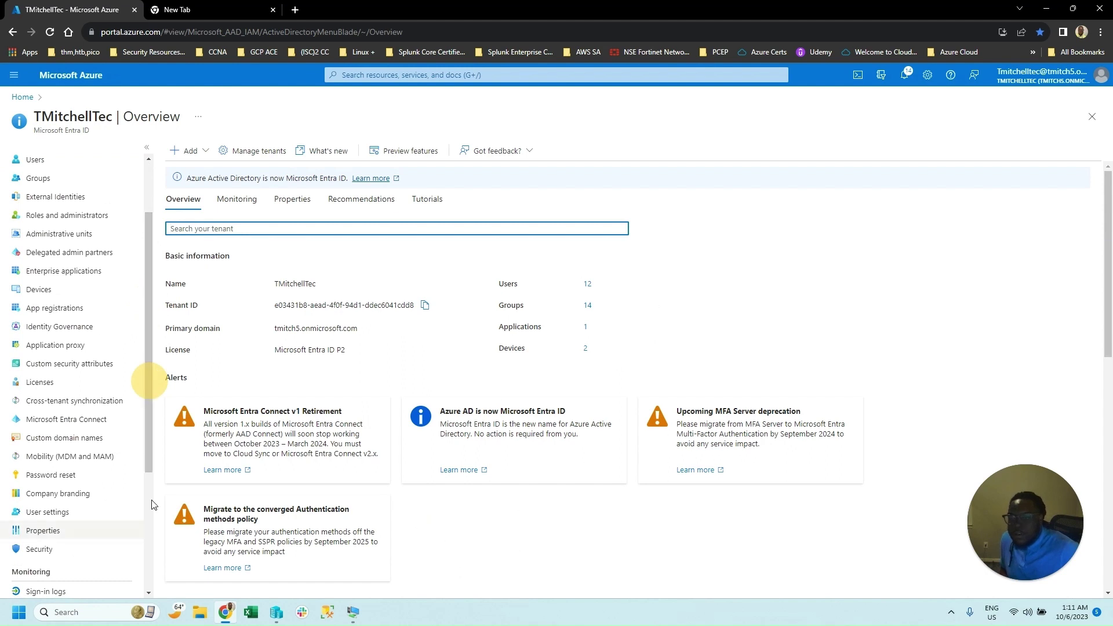
{"action": "scroll", "coordinate": [145, 481], "scroll_direction": "down", "scroll_amount": 1}
{"action": "left_click_drag", "start_coordinate": [144, 495], "coordinate": [149, 499]}
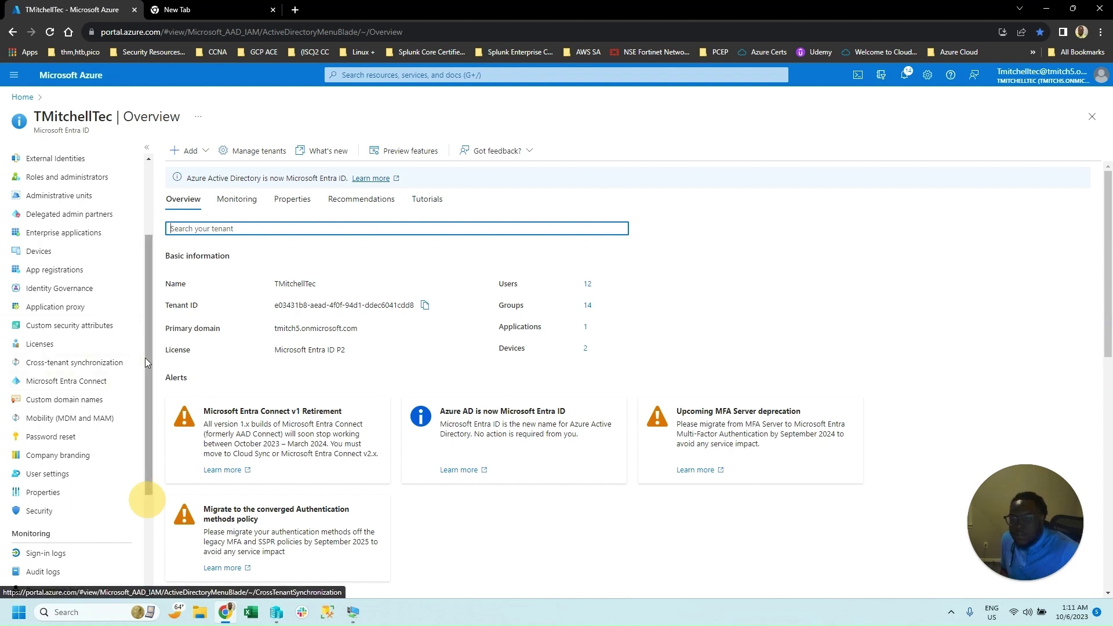
{"action": "scroll", "coordinate": [146, 348], "scroll_direction": "up", "scroll_amount": 1}
{"action": "scroll", "coordinate": [149, 343], "scroll_direction": "up", "scroll_amount": 1}
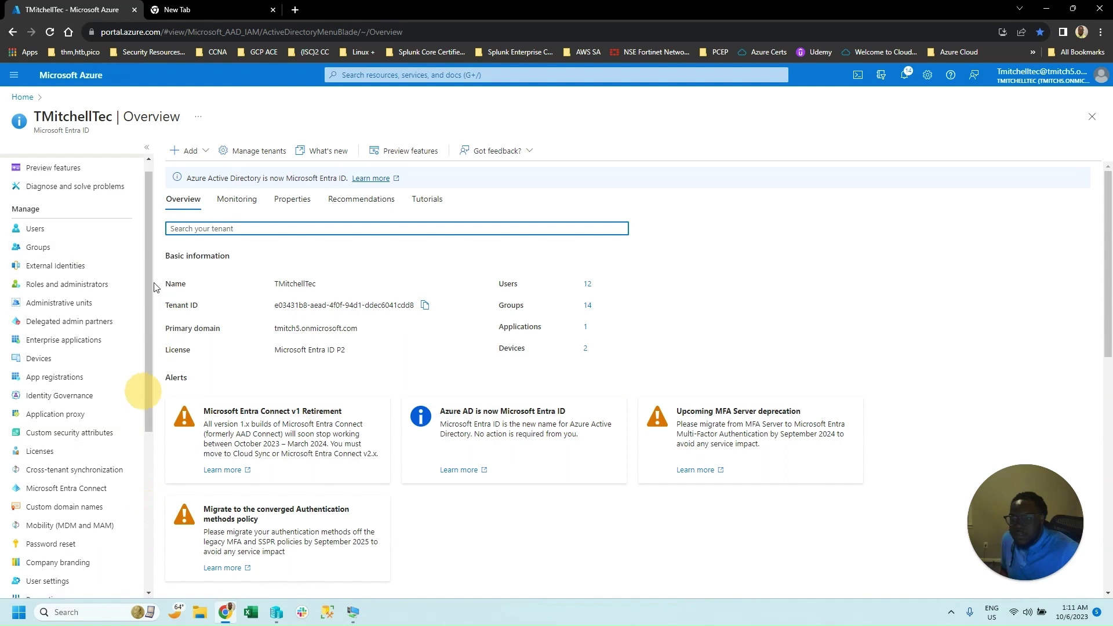
{"action": "scroll", "coordinate": [134, 374], "scroll_direction": "down", "scroll_amount": 3}
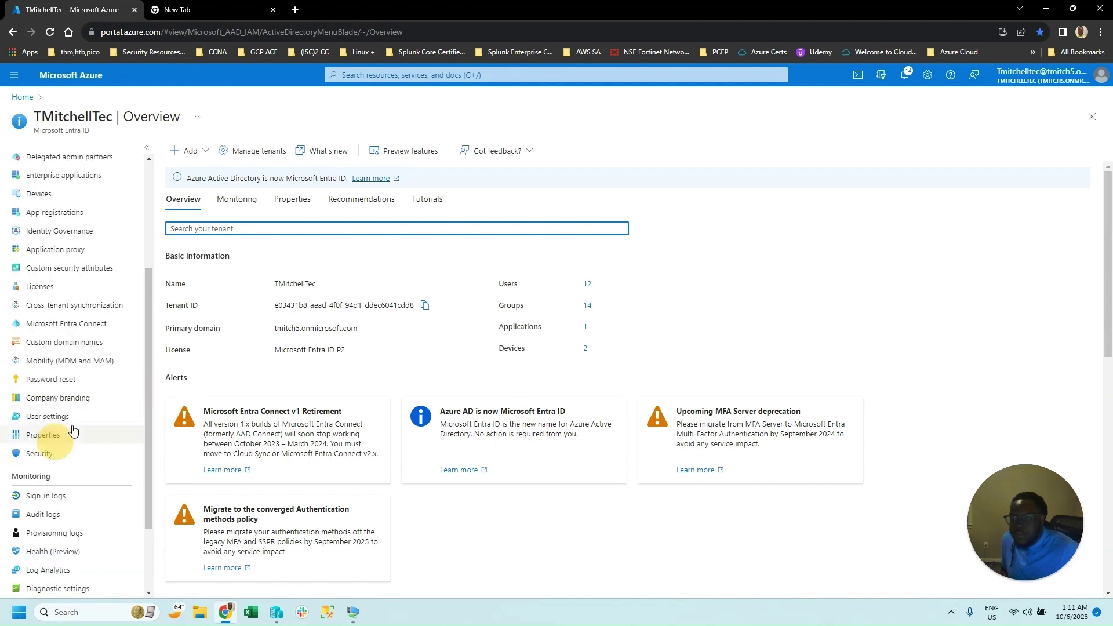
{"action": "left_click", "coordinate": [52, 454]}
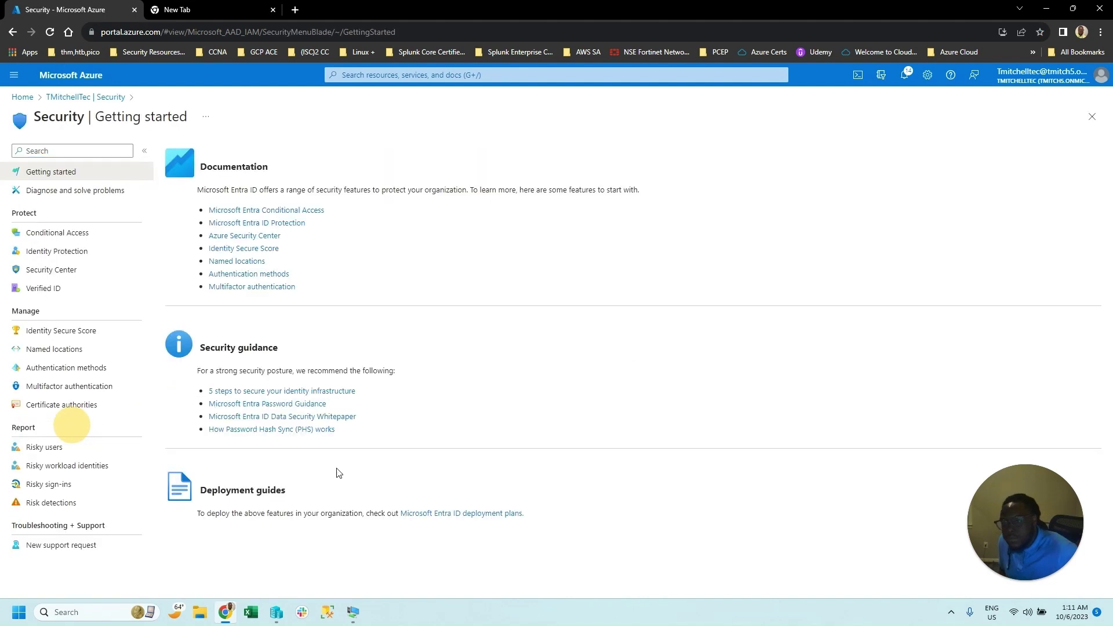
- Open Conditional Access and start creating a new policy
{"action": "left_click", "coordinate": [58, 235]}
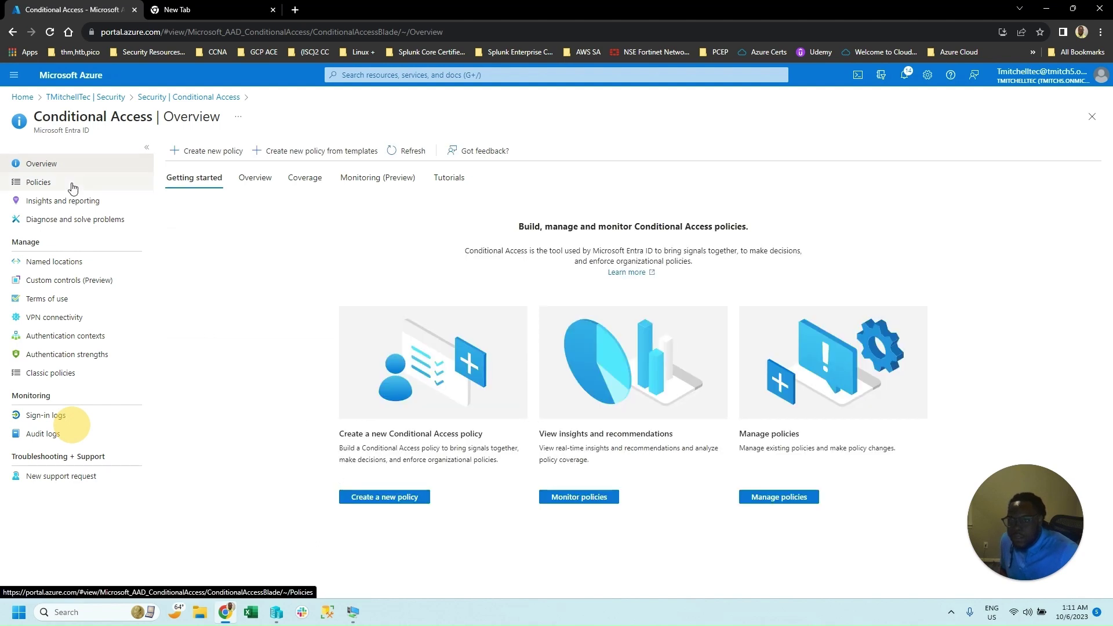
{"action": "left_click", "coordinate": [213, 151]}
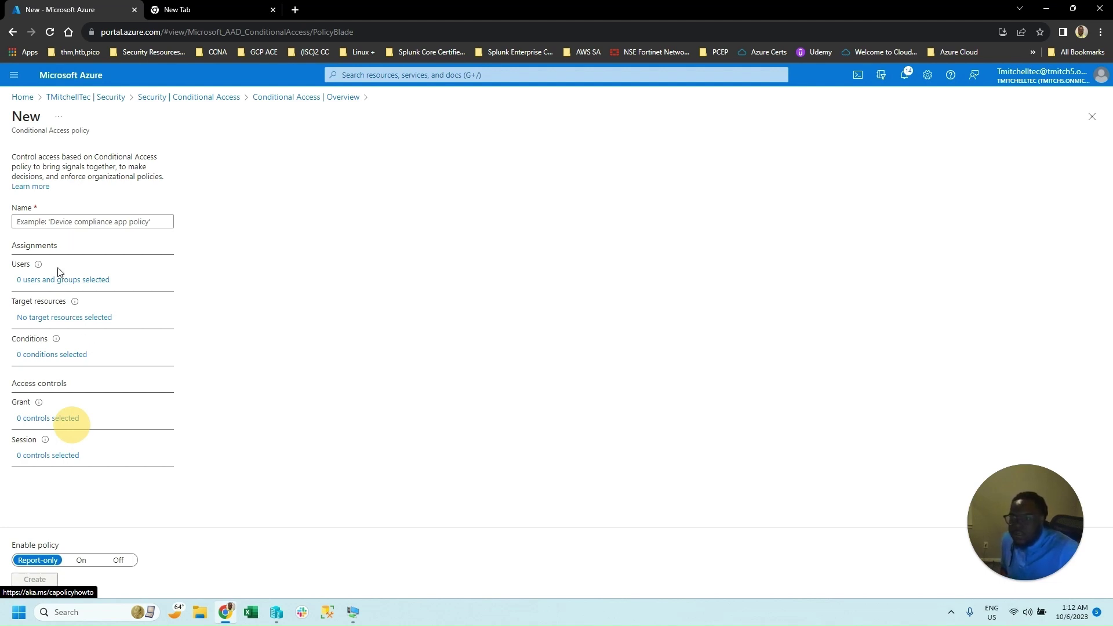
- Name the policy 'Test Policy' and assign it to All users
{"action": "left_click", "coordinate": [35, 223]}
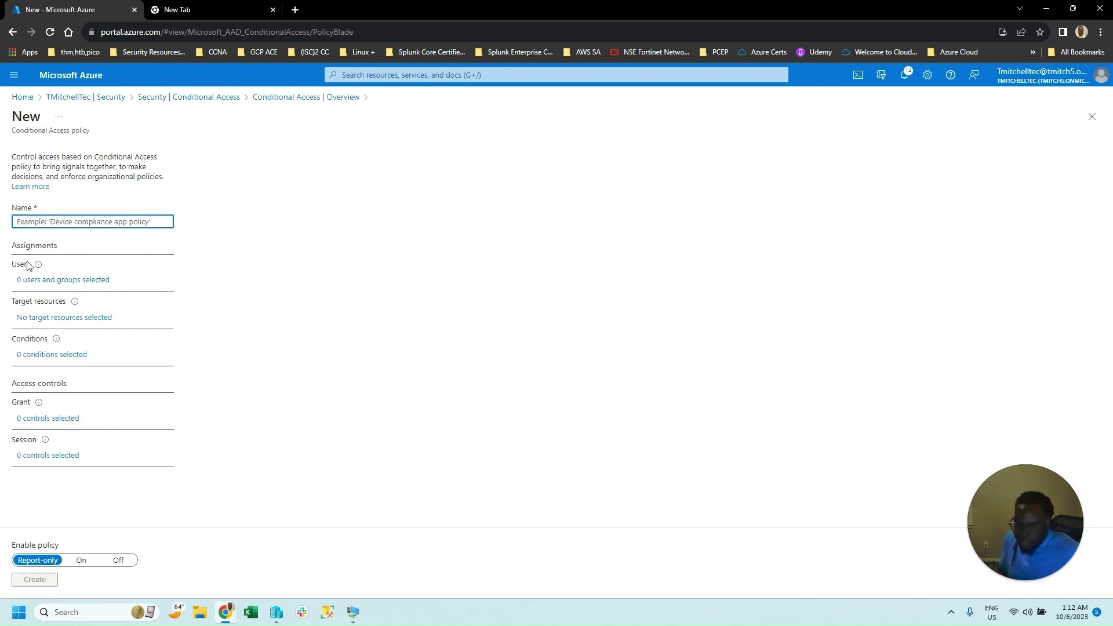
{"action": "type", "text": "Test Policy"}
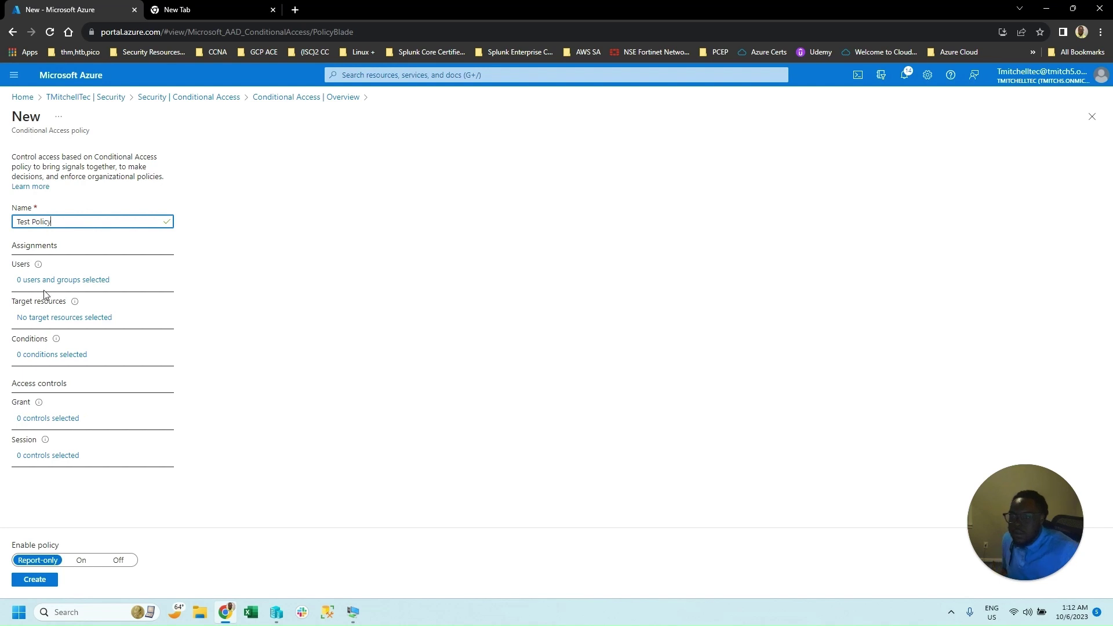
{"action": "left_click", "coordinate": [129, 300]}
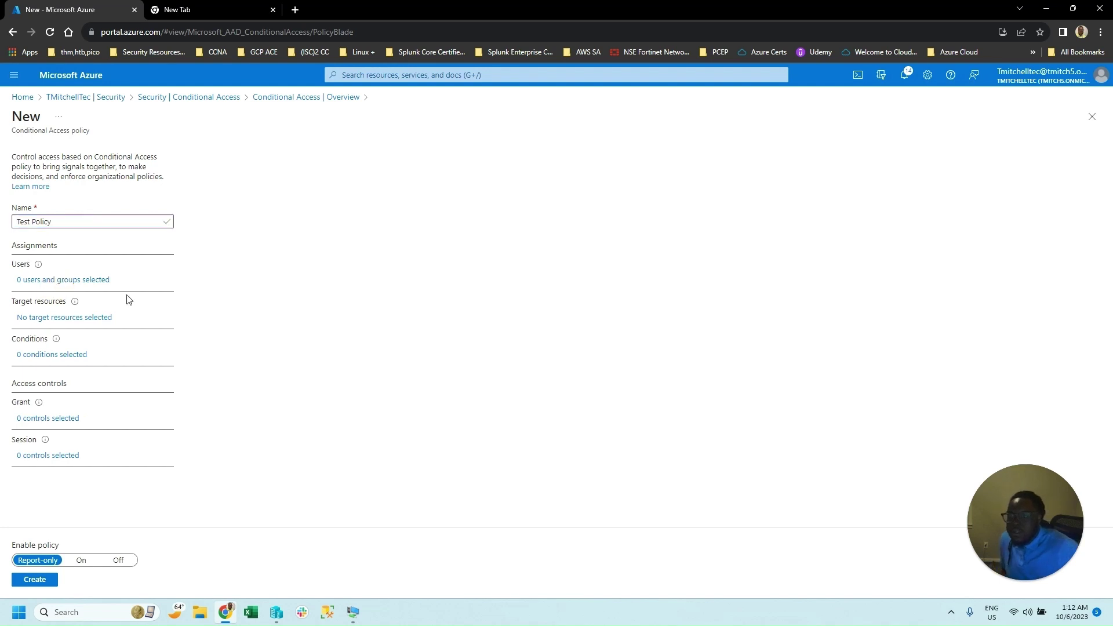
{"action": "left_click", "coordinate": [97, 282]}
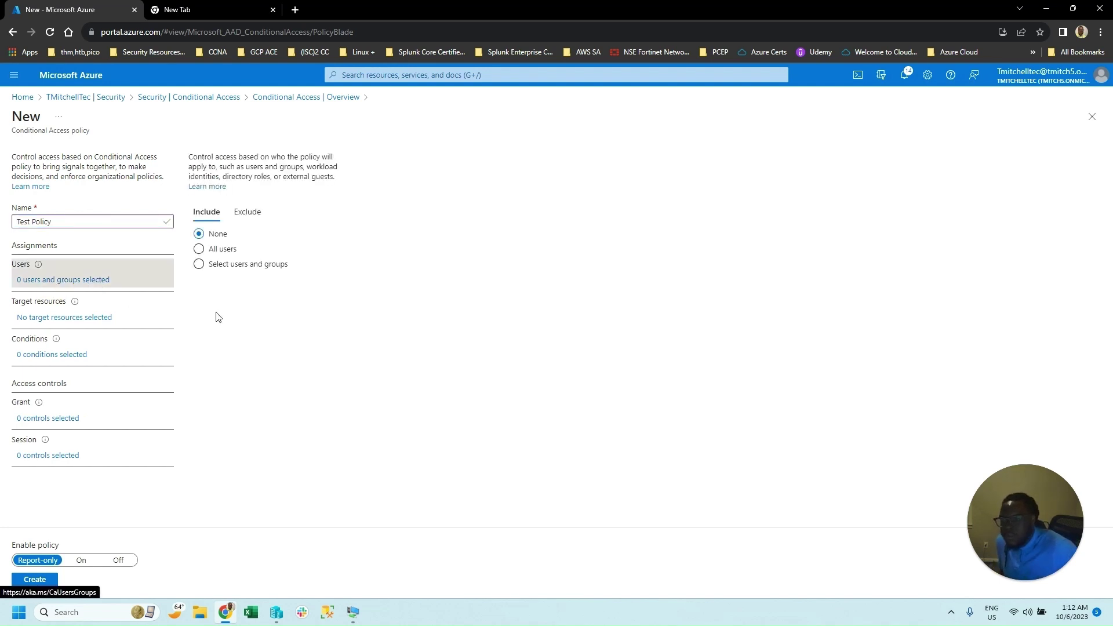
{"action": "left_click", "coordinate": [200, 249]}
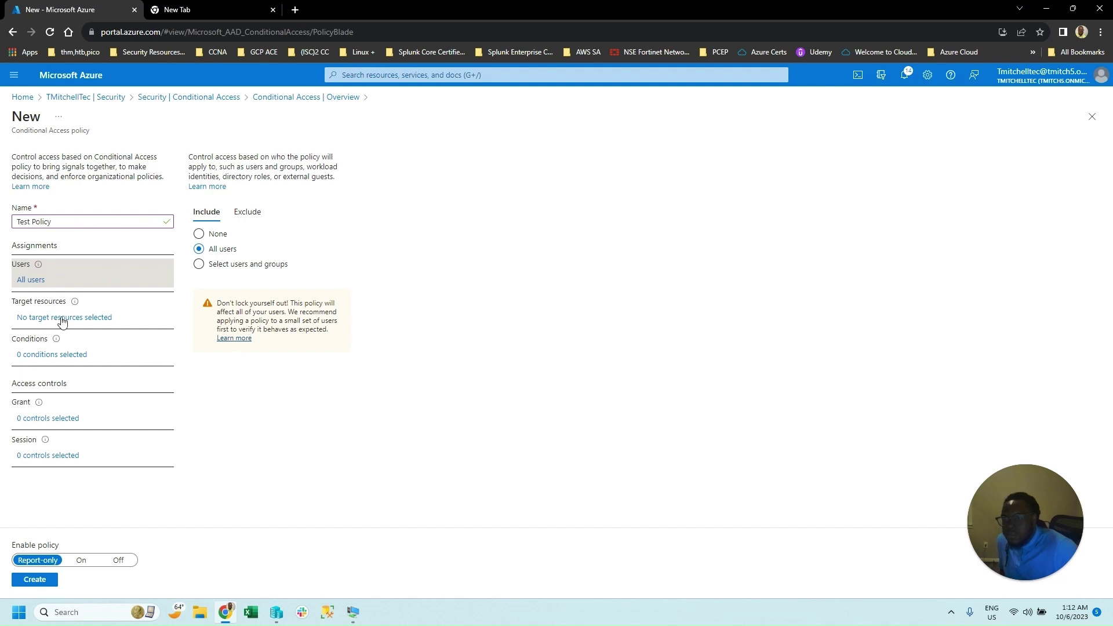
- Target the policy at All cloud apps and review the cloud app exclusions
{"action": "left_click", "coordinate": [139, 320]}
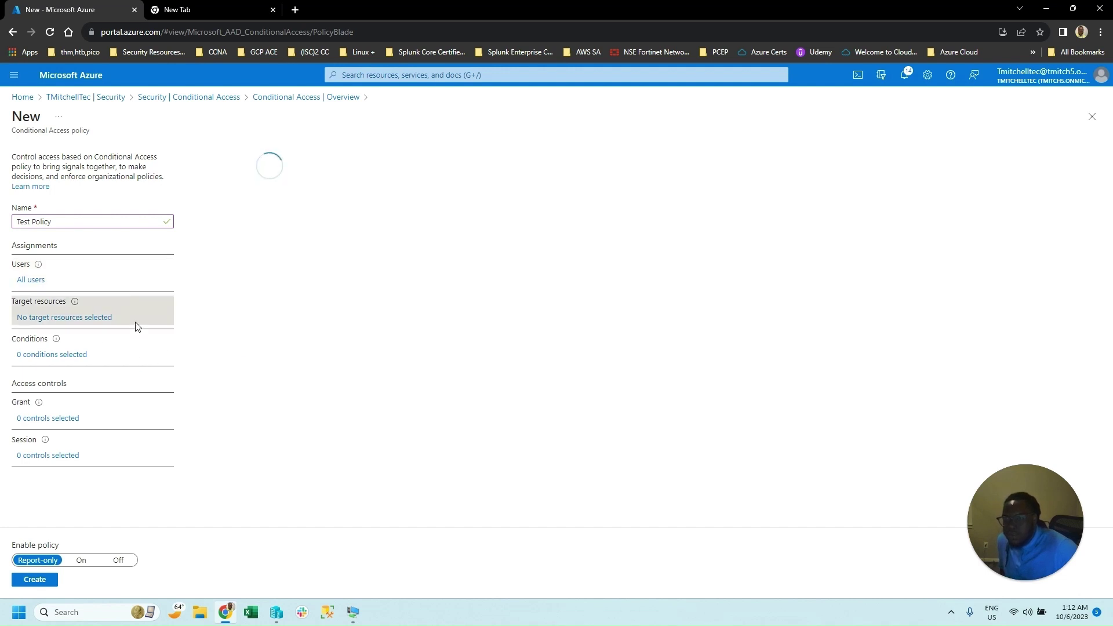
{"action": "left_click", "coordinate": [330, 200]}
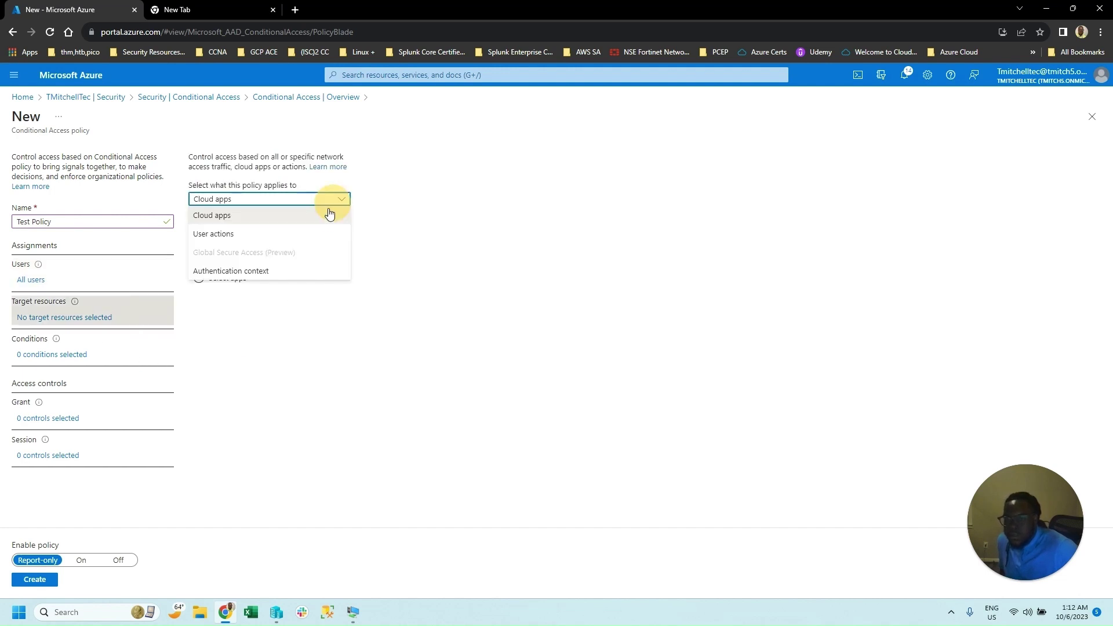
{"action": "left_click", "coordinate": [315, 223]}
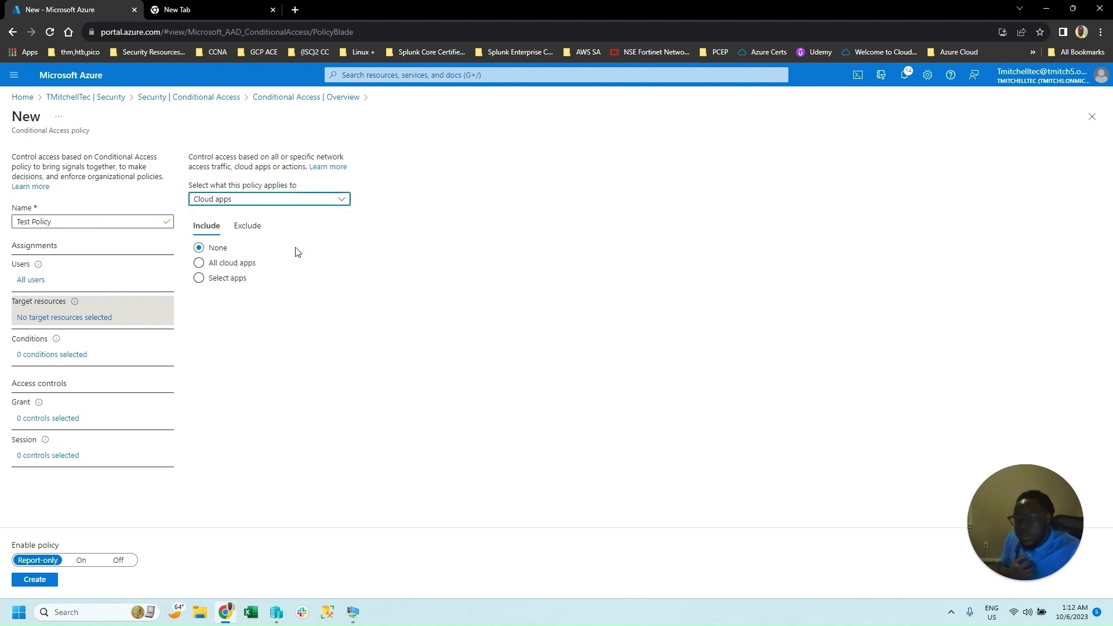
{"action": "left_click", "coordinate": [207, 267]}
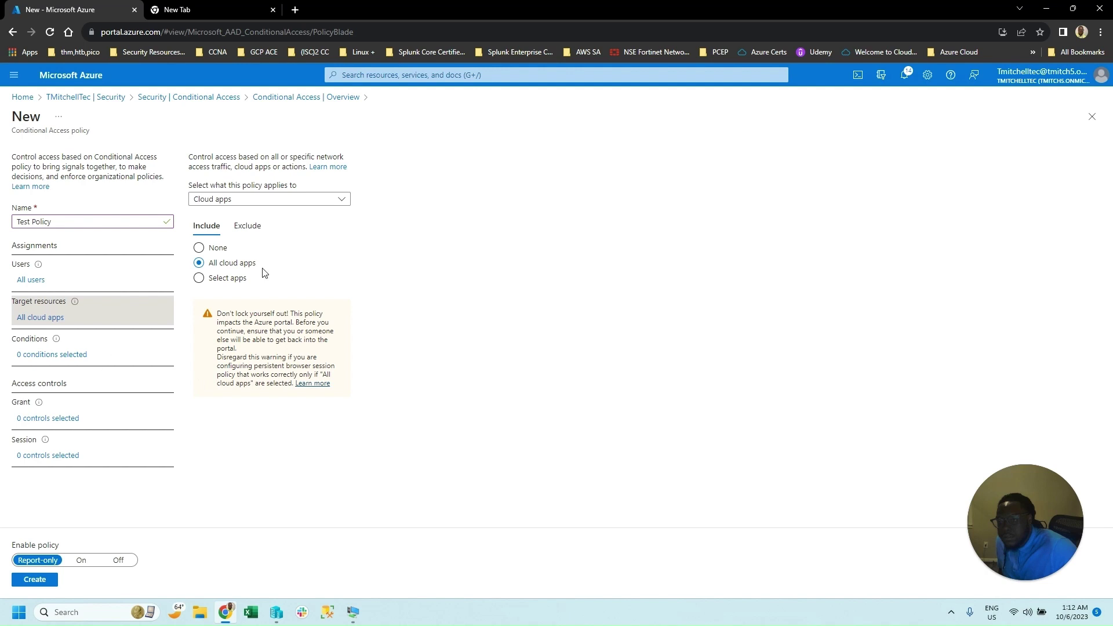
{"action": "left_click", "coordinate": [247, 226]}
{"action": "left_click", "coordinate": [207, 225]}
{"action": "left_click", "coordinate": [248, 226]}
{"action": "left_click", "coordinate": [206, 226]}
{"action": "left_click", "coordinate": [248, 226]}
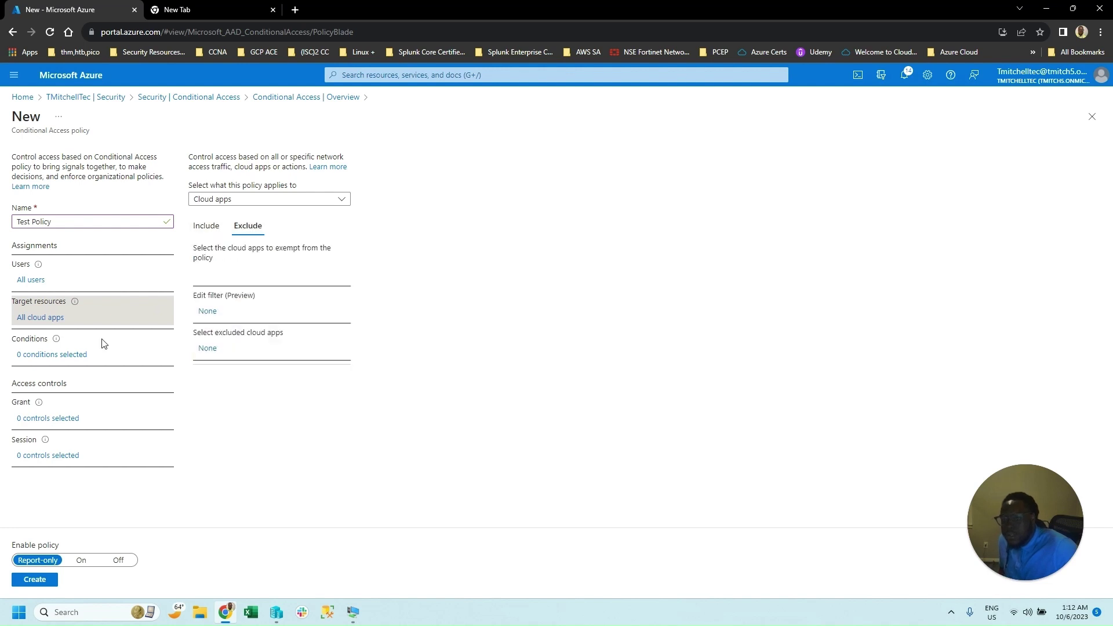
{"action": "left_click", "coordinate": [81, 354]}
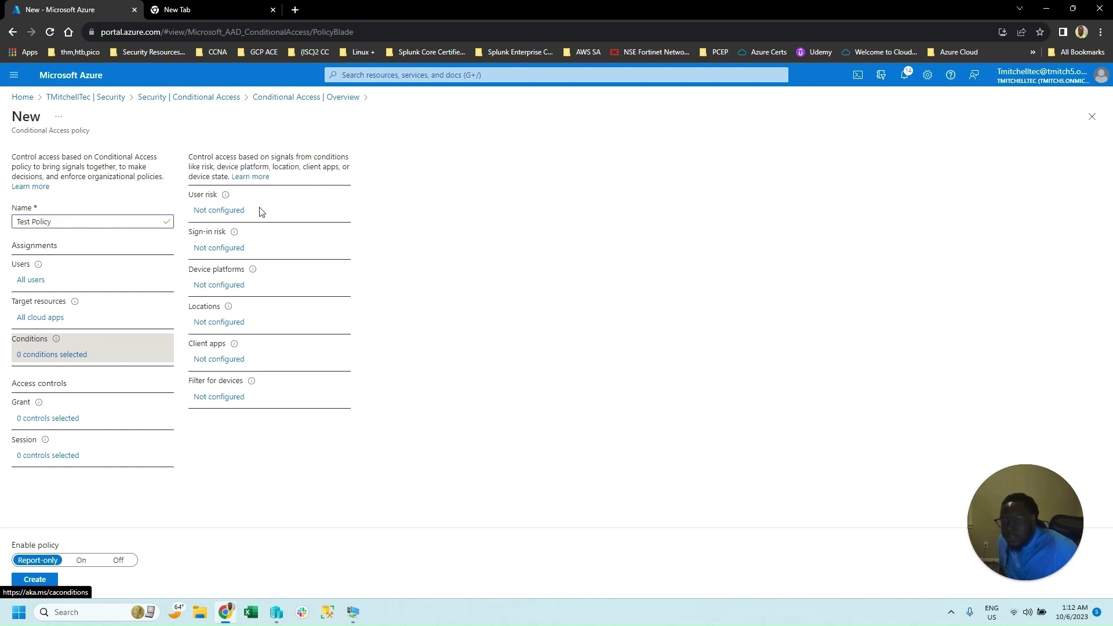
{"action": "left_click", "coordinate": [243, 211]}
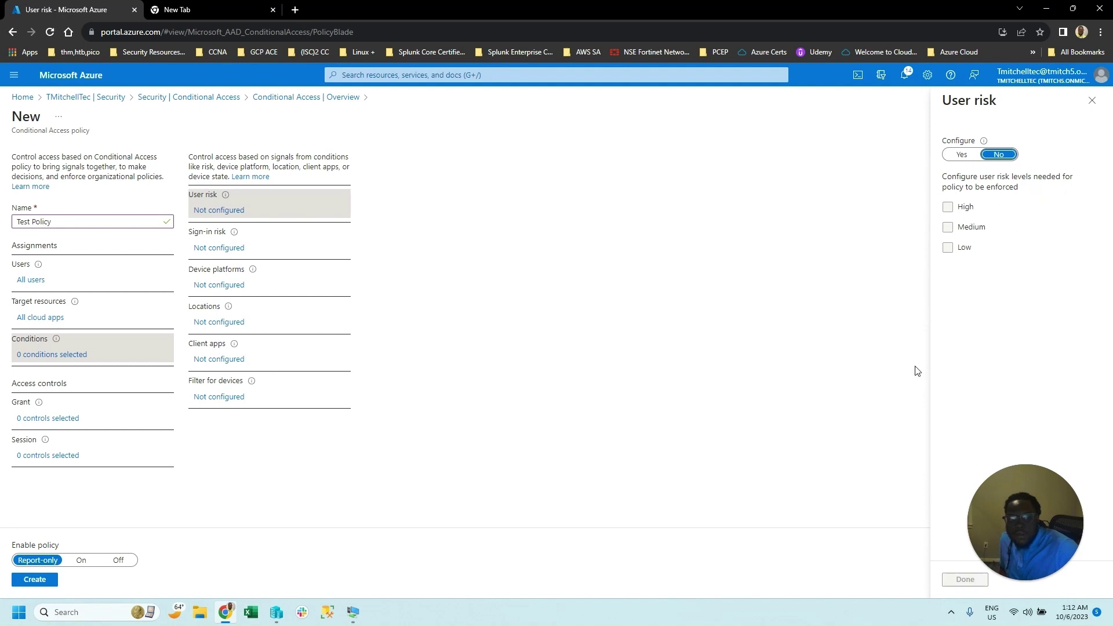
{"action": "left_click", "coordinate": [712, 302]}
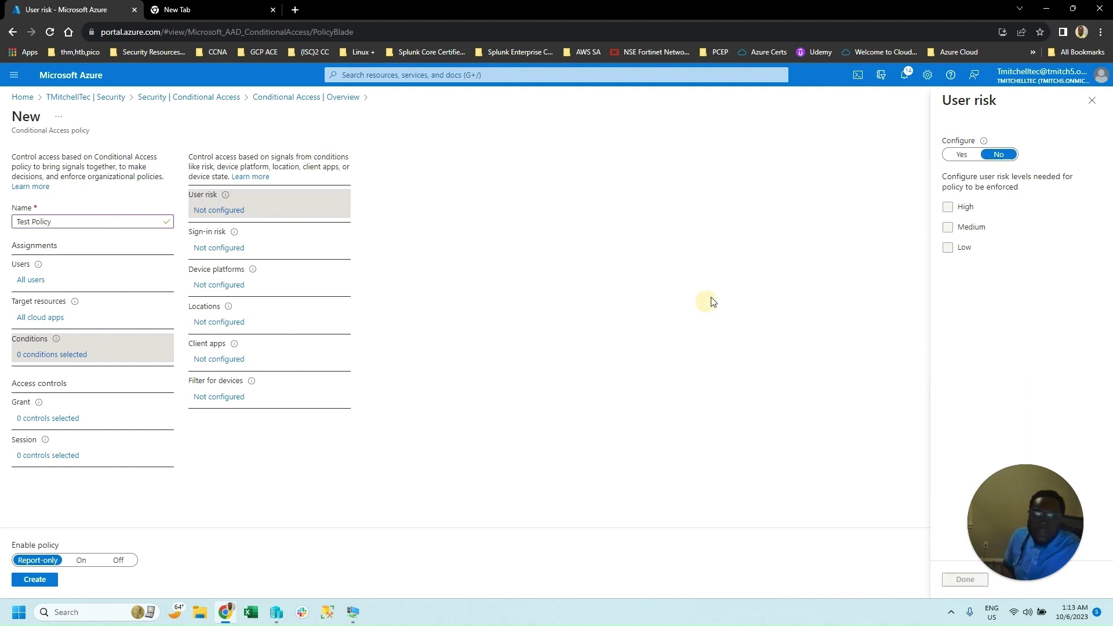
{"action": "left_click", "coordinate": [1091, 100]}
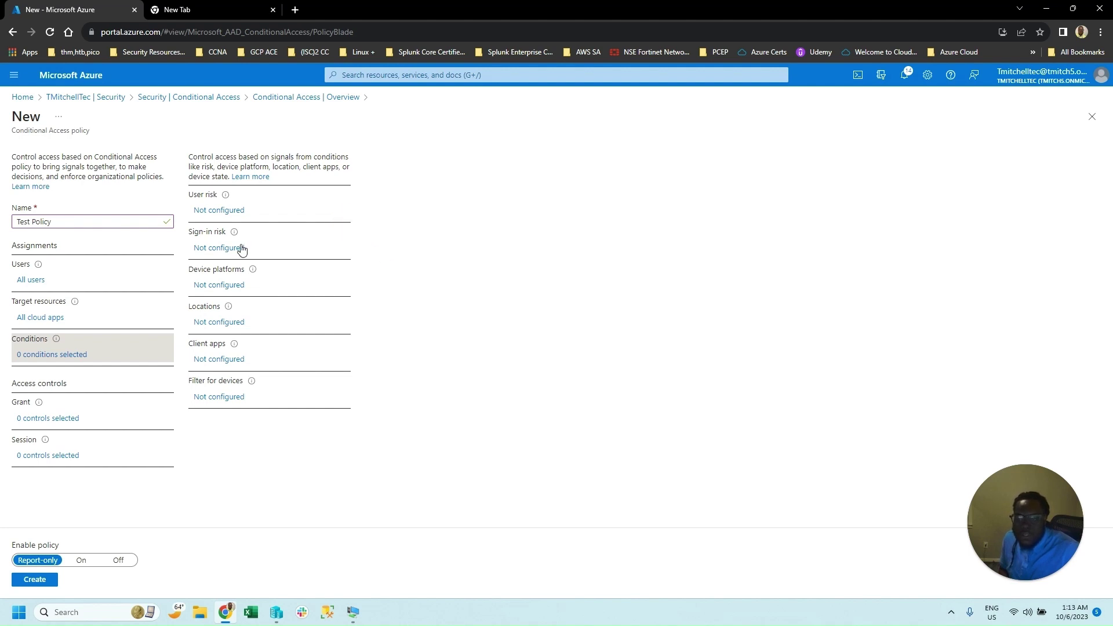
- Set the Grant control to Grant access with Require multifactor authentication
{"action": "mouse_move", "coordinate": [236, 233]}
{"action": "left_click", "coordinate": [65, 418]}
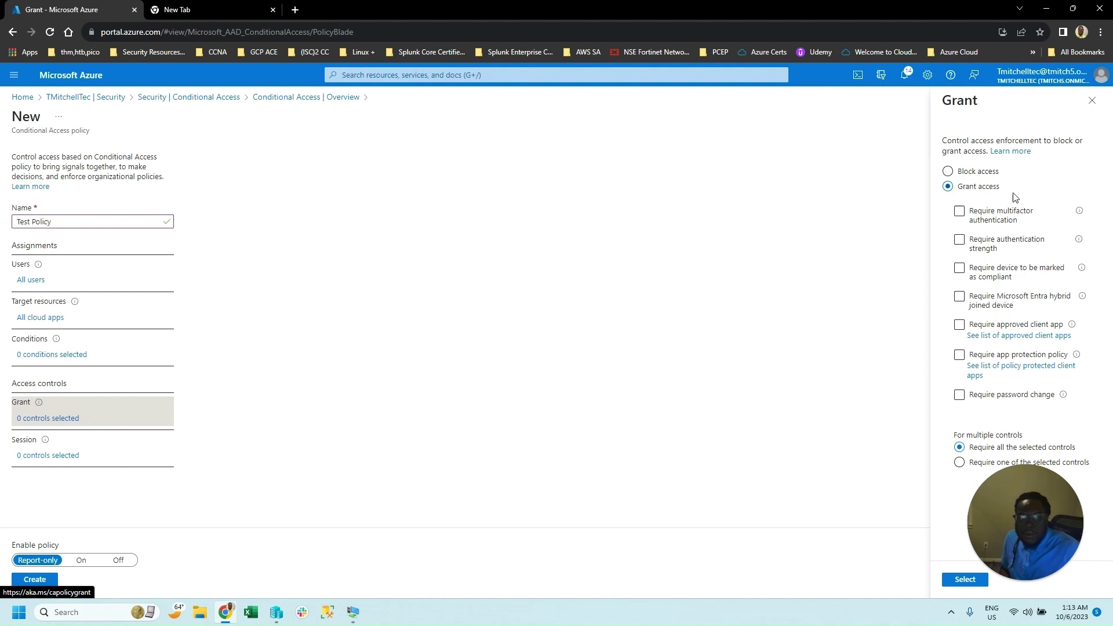
{"action": "left_click", "coordinate": [960, 296]}
{"action": "left_click", "coordinate": [973, 213]}
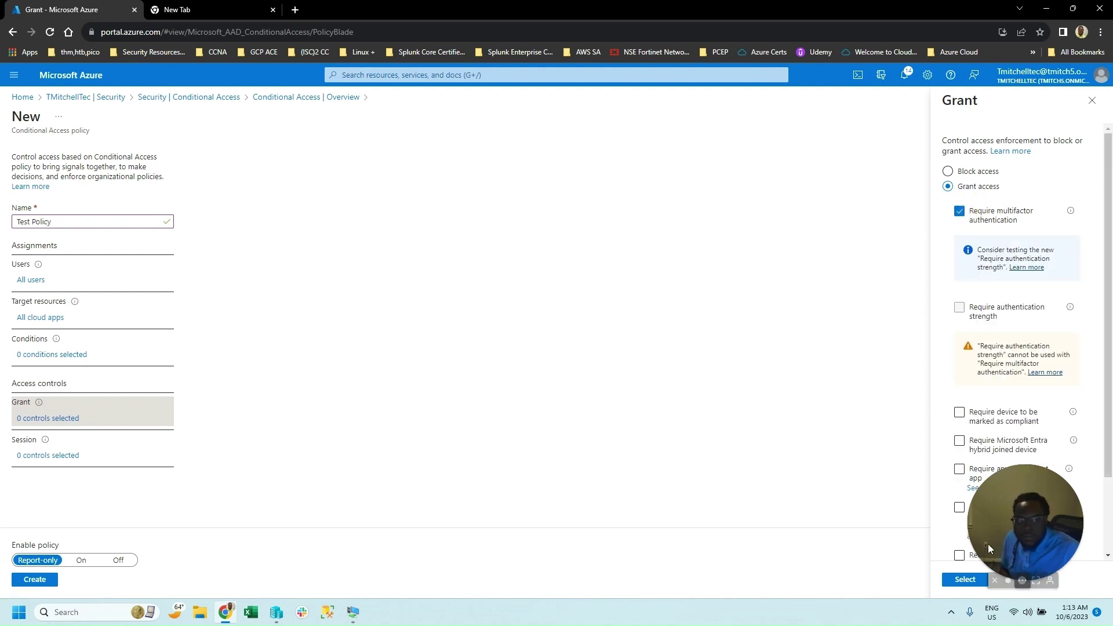
{"action": "left_click", "coordinate": [965, 579]}
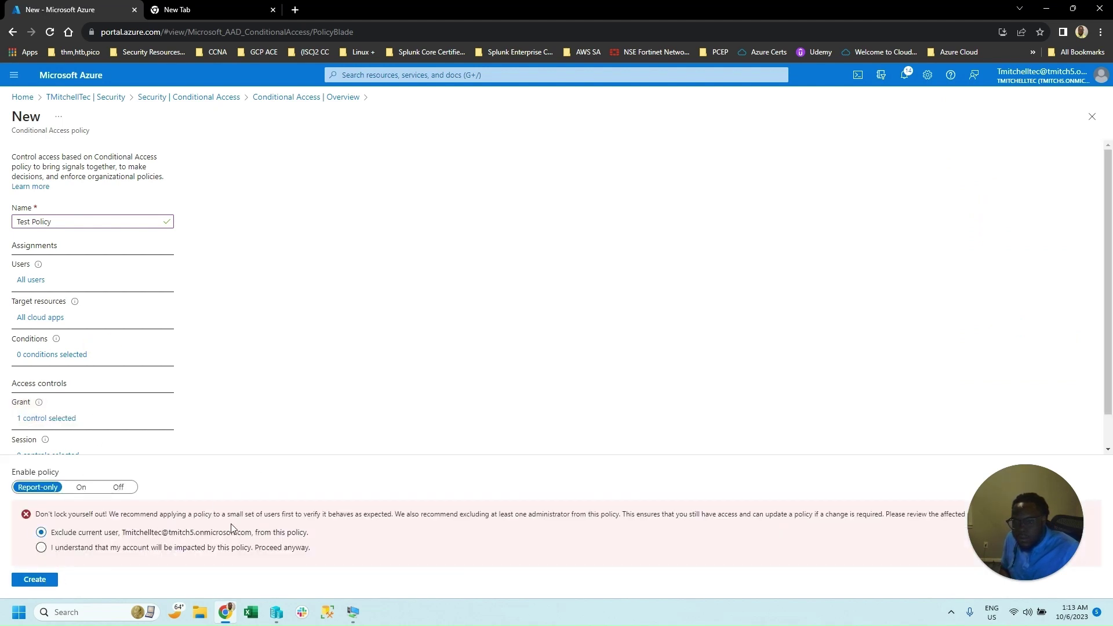
- Switch the policy to selected users and groups and pick test users from the Users list
{"action": "left_click", "coordinate": [33, 280]}
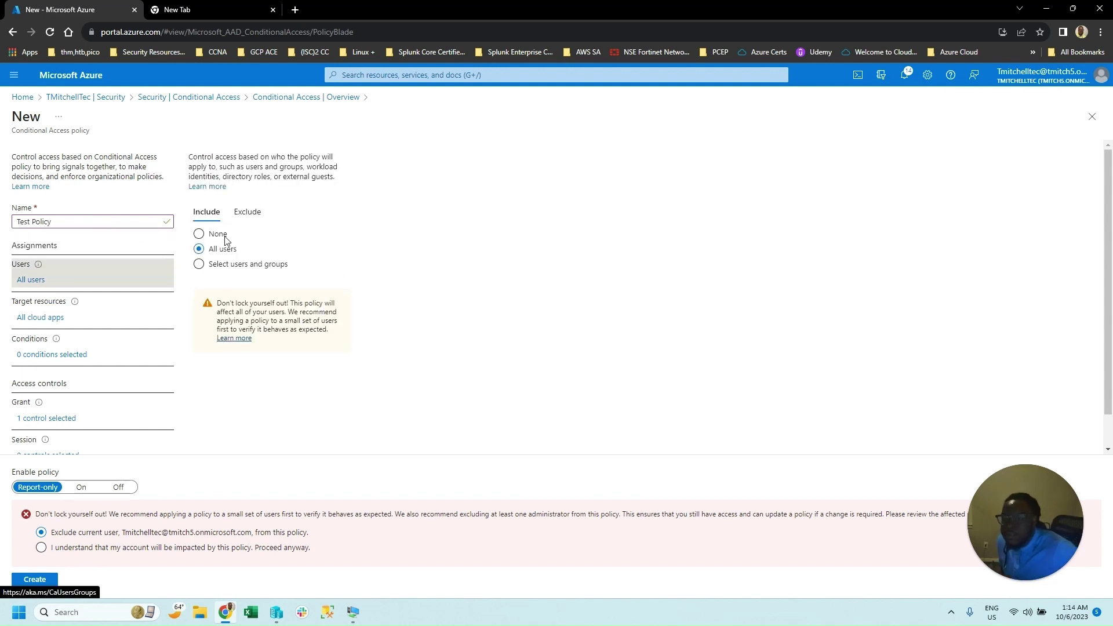
{"action": "left_click", "coordinate": [199, 264]}
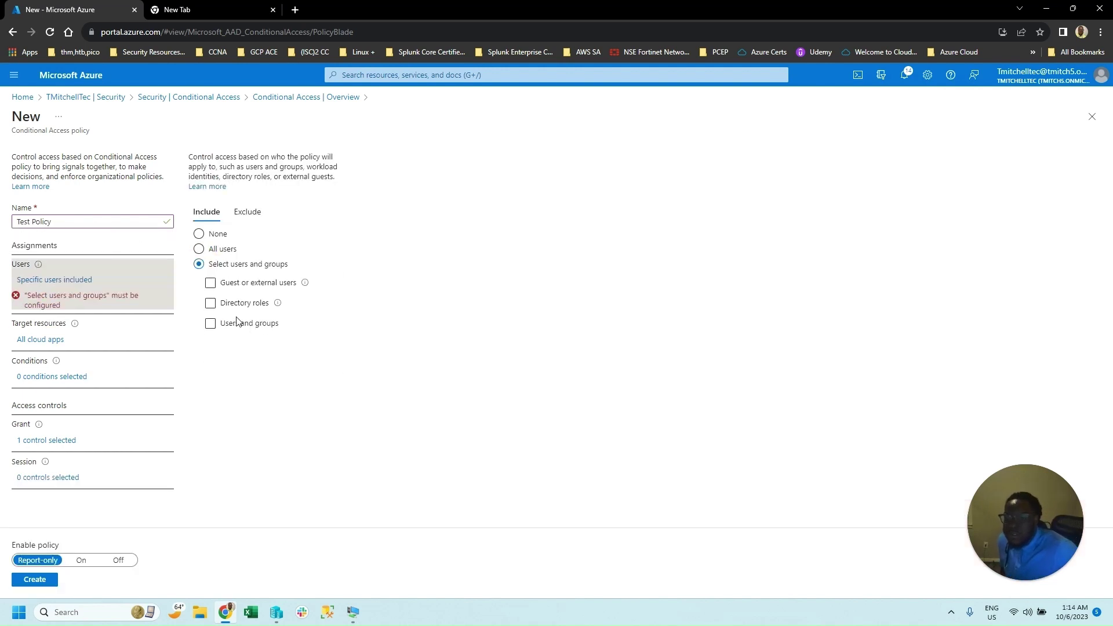
{"action": "left_click", "coordinate": [239, 323]}
{"action": "left_click", "coordinate": [211, 302]}
{"action": "left_click", "coordinate": [210, 327]}
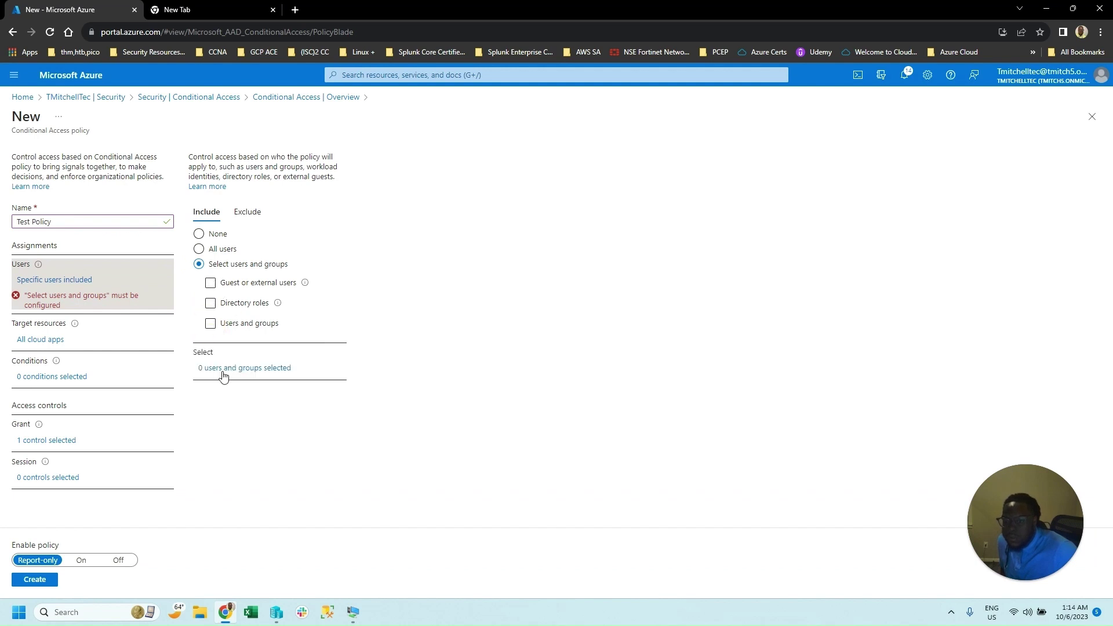
{"action": "left_click", "coordinate": [242, 369]}
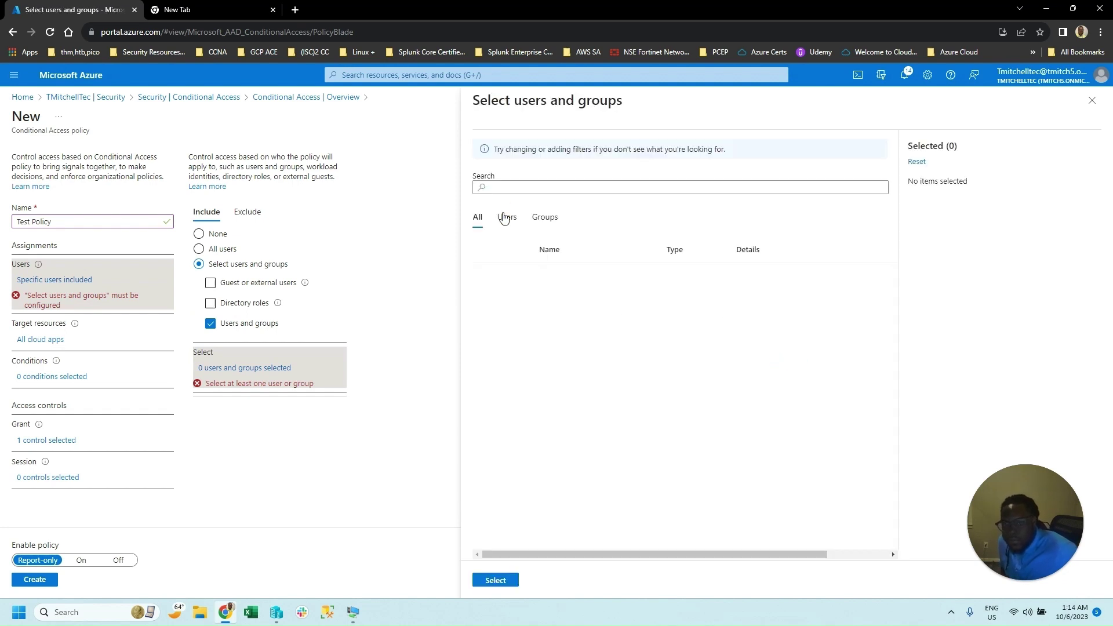
{"action": "left_click", "coordinate": [508, 218]}
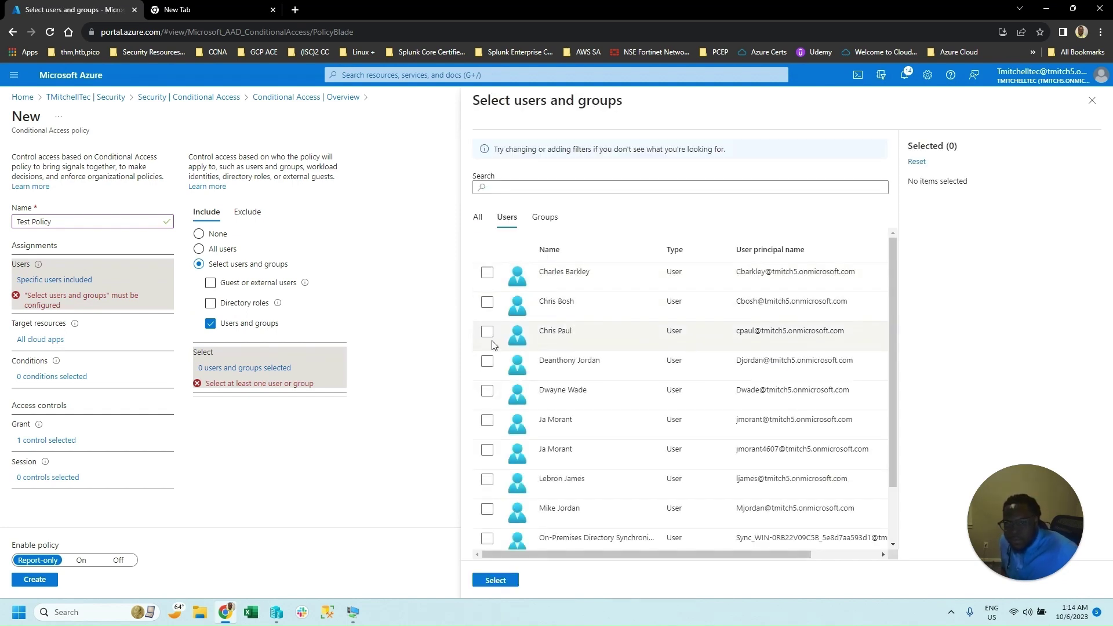
{"action": "left_click", "coordinate": [488, 331]}
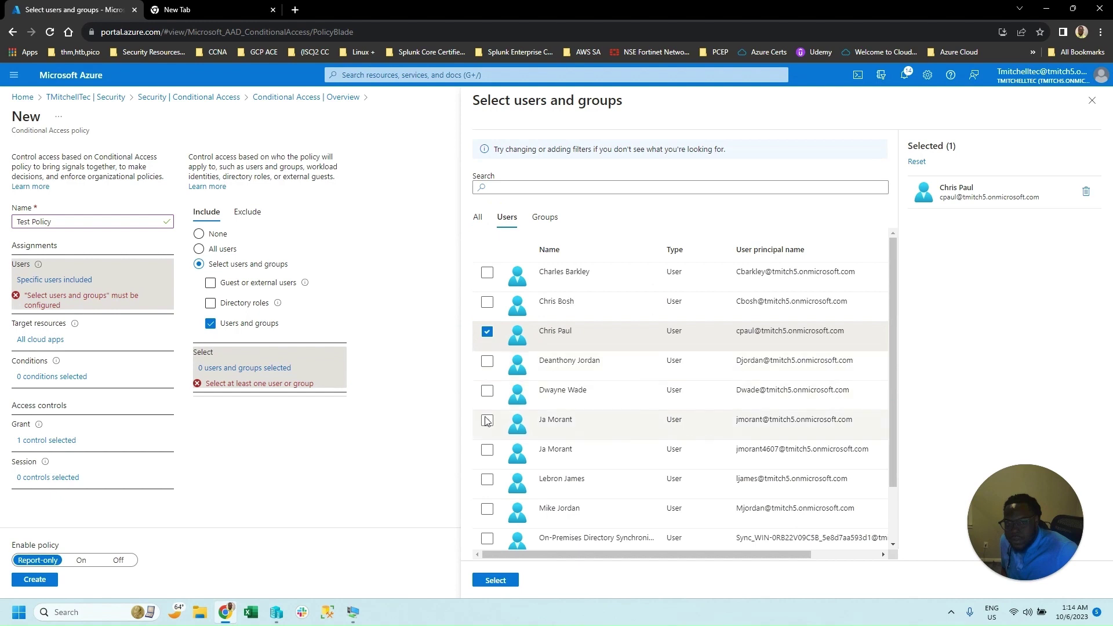
{"action": "left_click", "coordinate": [487, 392]}
- Confirm the chosen users, create Test Policy, verify it under Policies, and go Home
{"action": "left_click", "coordinate": [497, 582]}
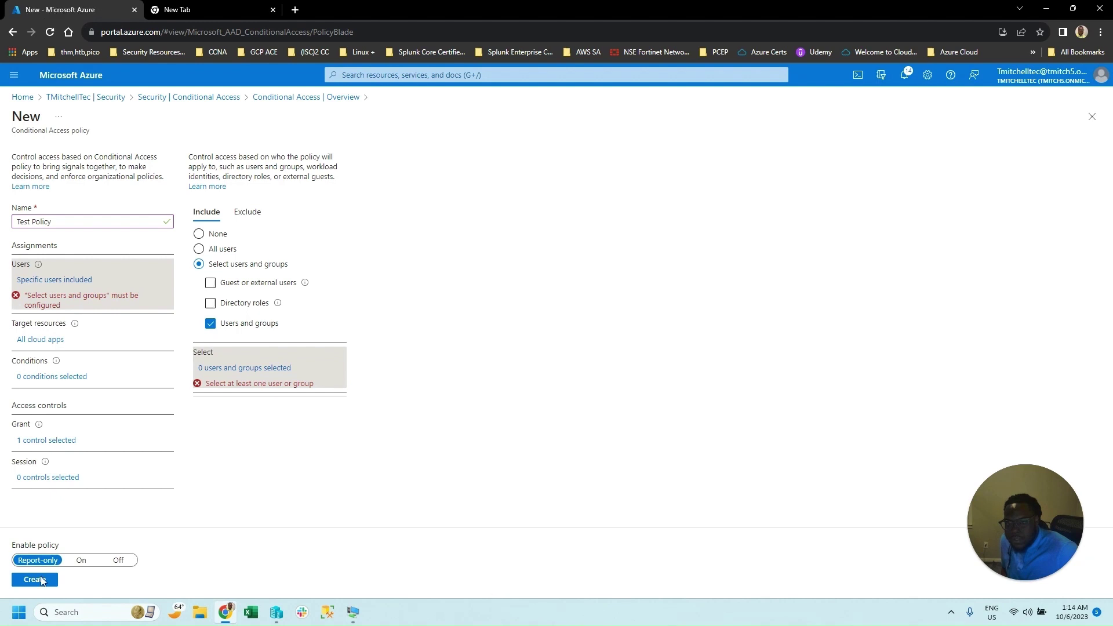
{"action": "left_click", "coordinate": [34, 581]}
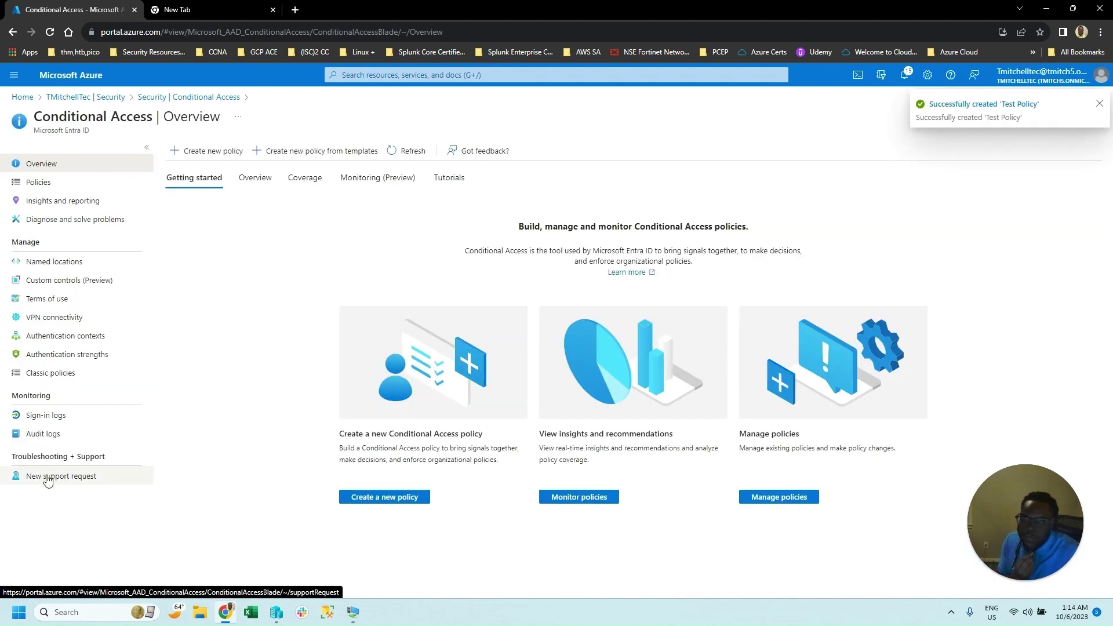
{"action": "left_click", "coordinate": [56, 185]}
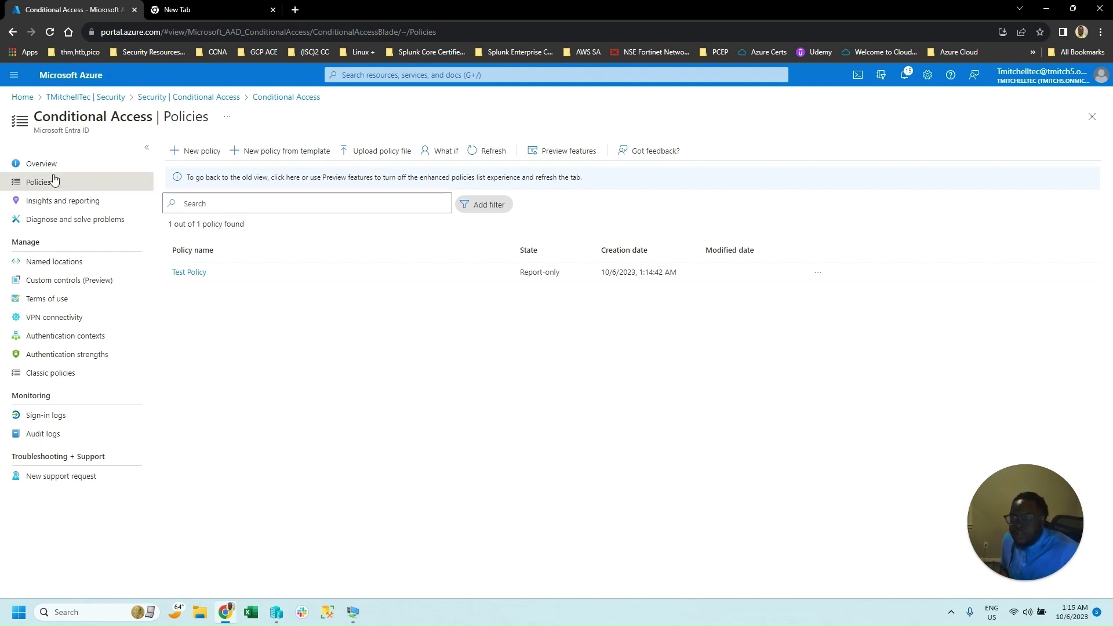
{"action": "left_click", "coordinate": [23, 98]}
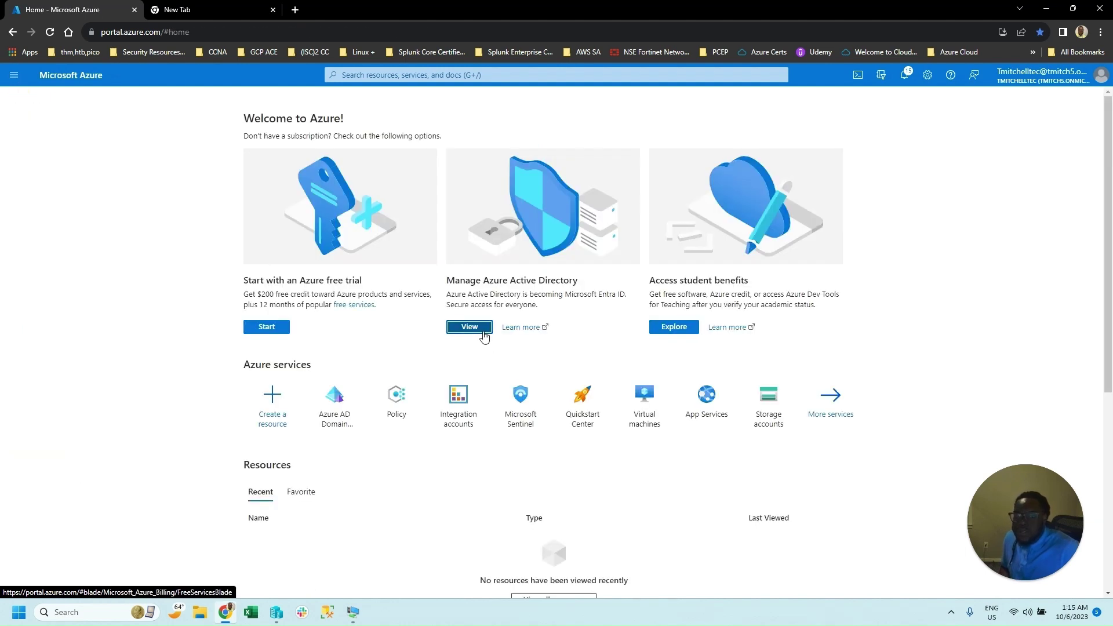
- Open the Entra ID tenant and go to Devices > All devices
{"action": "left_click", "coordinate": [480, 327]}
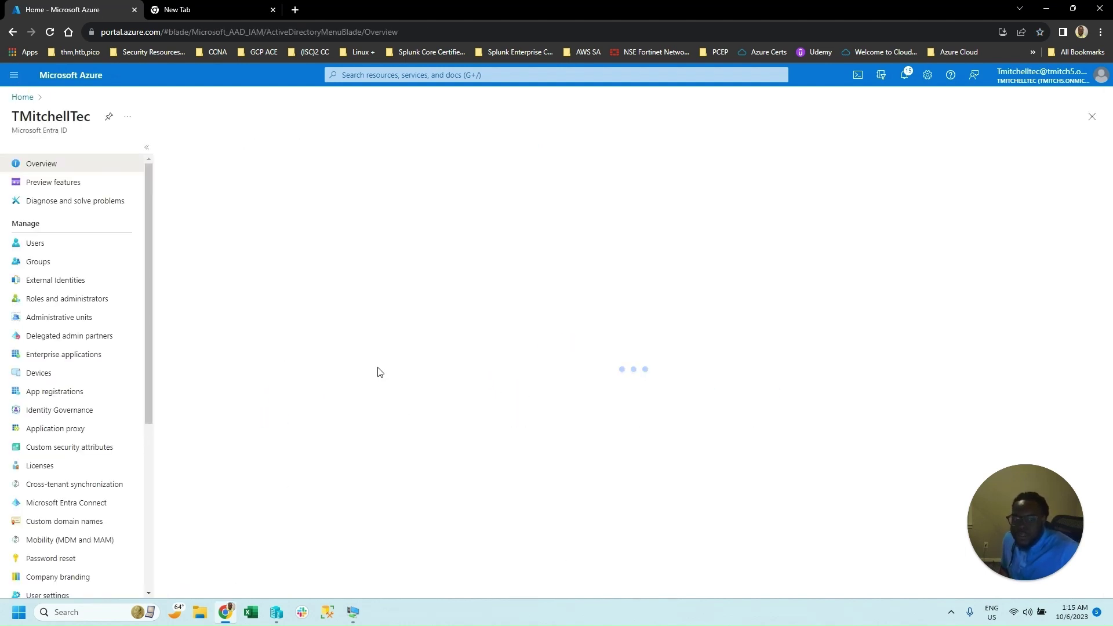
{"action": "left_click_drag", "start_coordinate": [152, 327], "coordinate": [147, 342]}
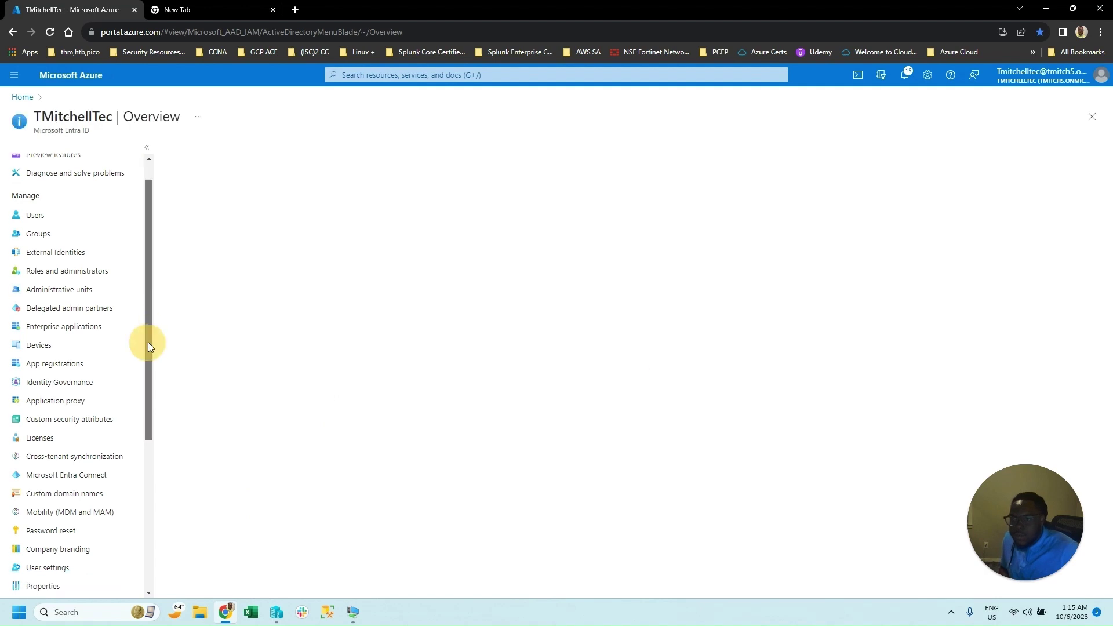
{"action": "left_click_drag", "start_coordinate": [148, 283], "coordinate": [147, 304]}
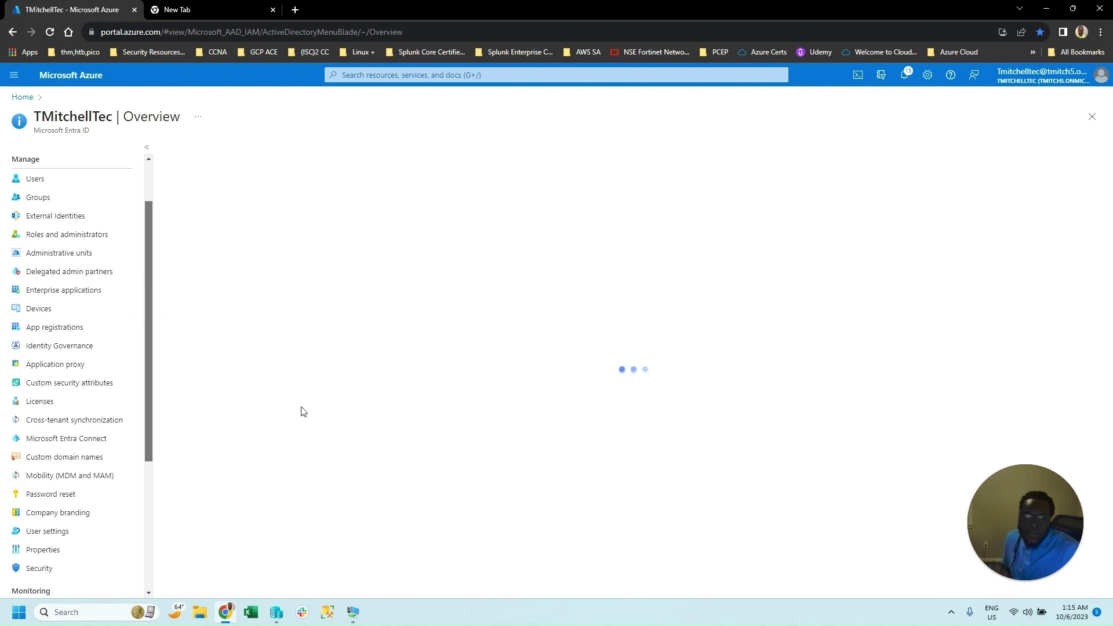
{"action": "left_click", "coordinate": [45, 309]}
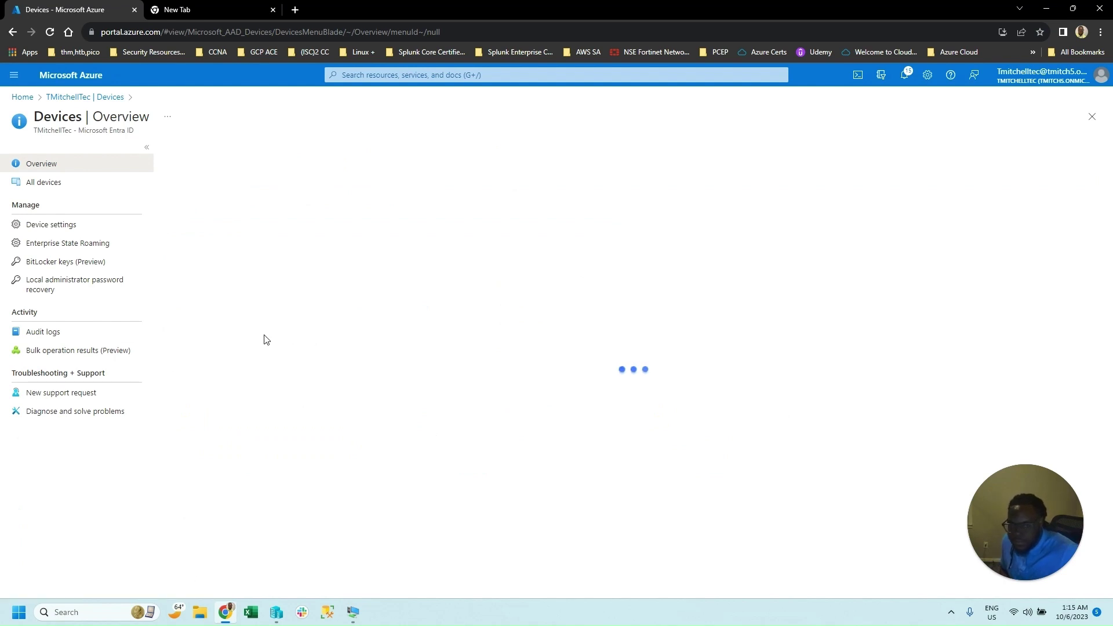
{"action": "left_click", "coordinate": [44, 182]}
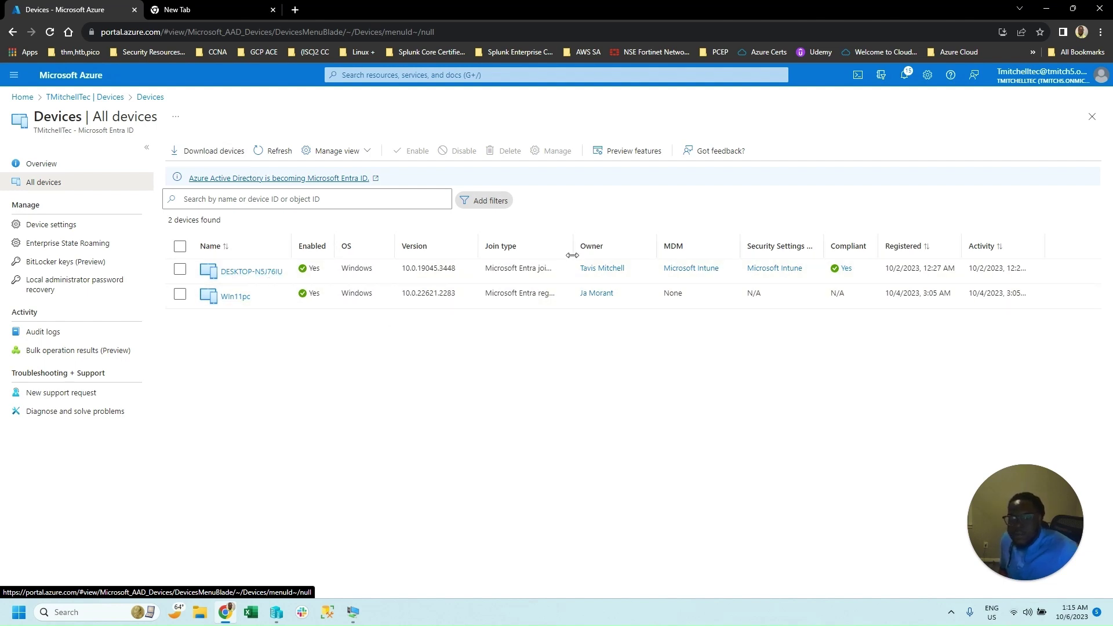
- Widen the Join type column and open the Win11pc device's properties
{"action": "left_click_drag", "start_coordinate": [574, 246], "coordinate": [634, 250]}
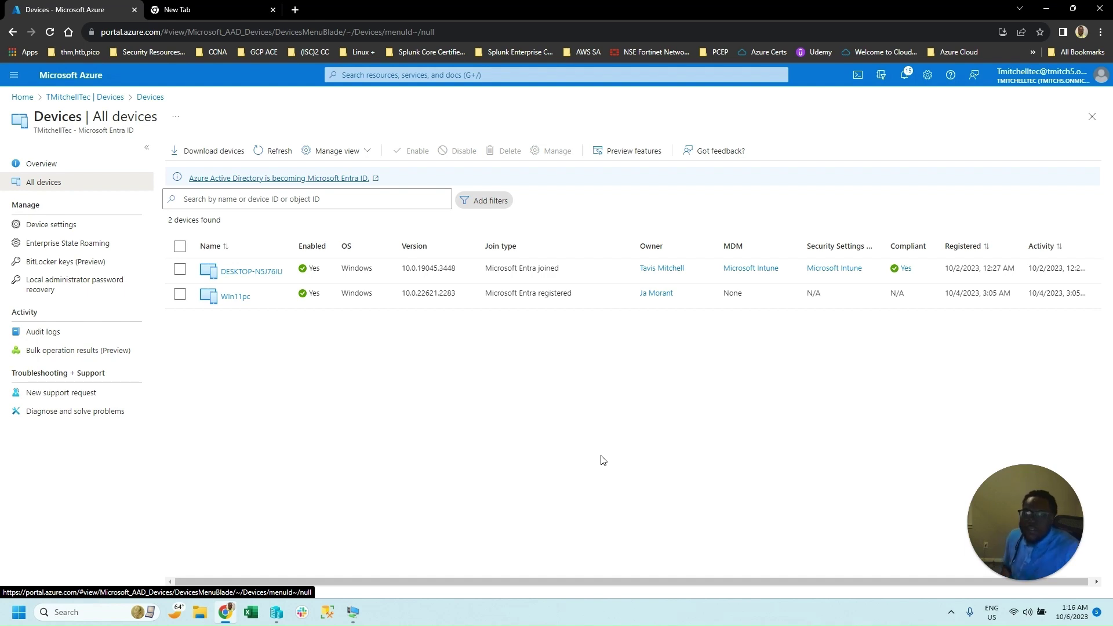
{"action": "left_click_drag", "start_coordinate": [484, 294], "coordinate": [589, 342]}
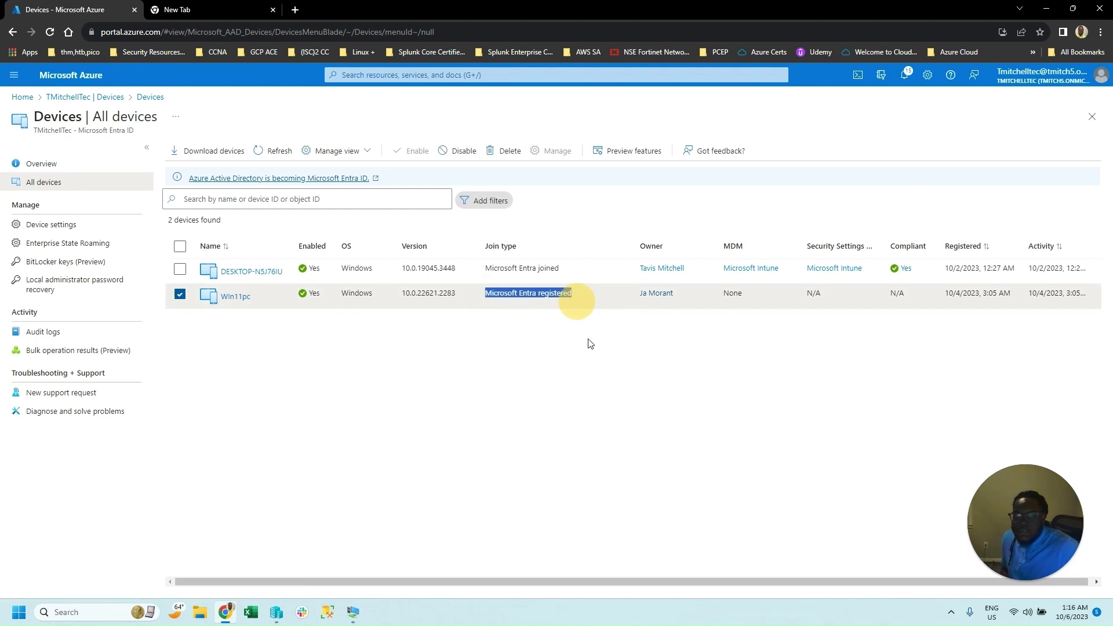
{"action": "left_click", "coordinate": [580, 316]}
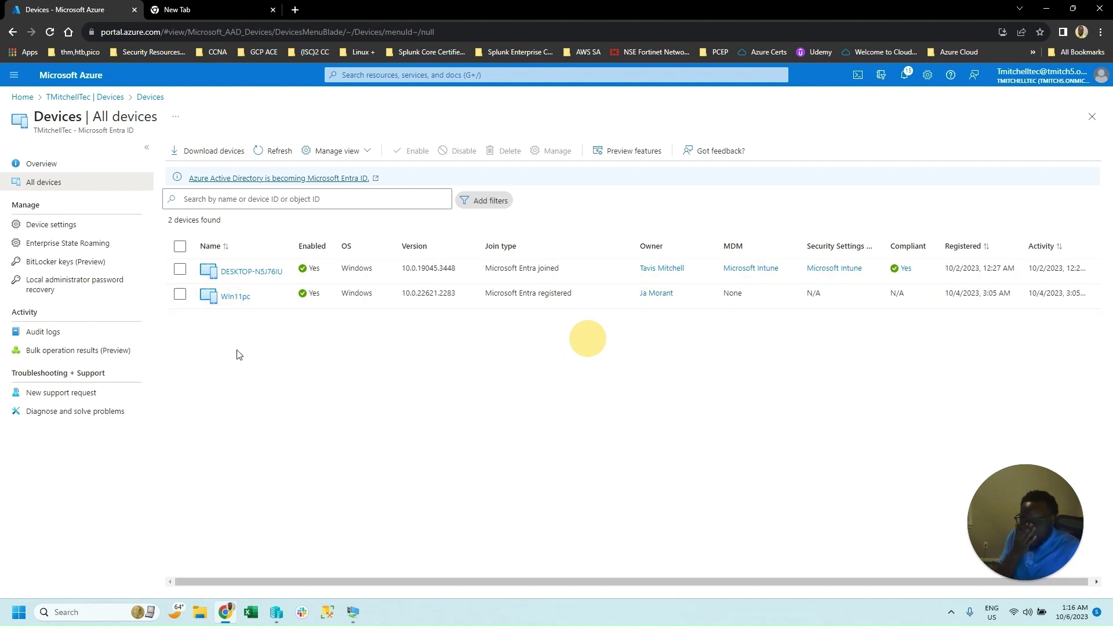
{"action": "left_click", "coordinate": [241, 297]}
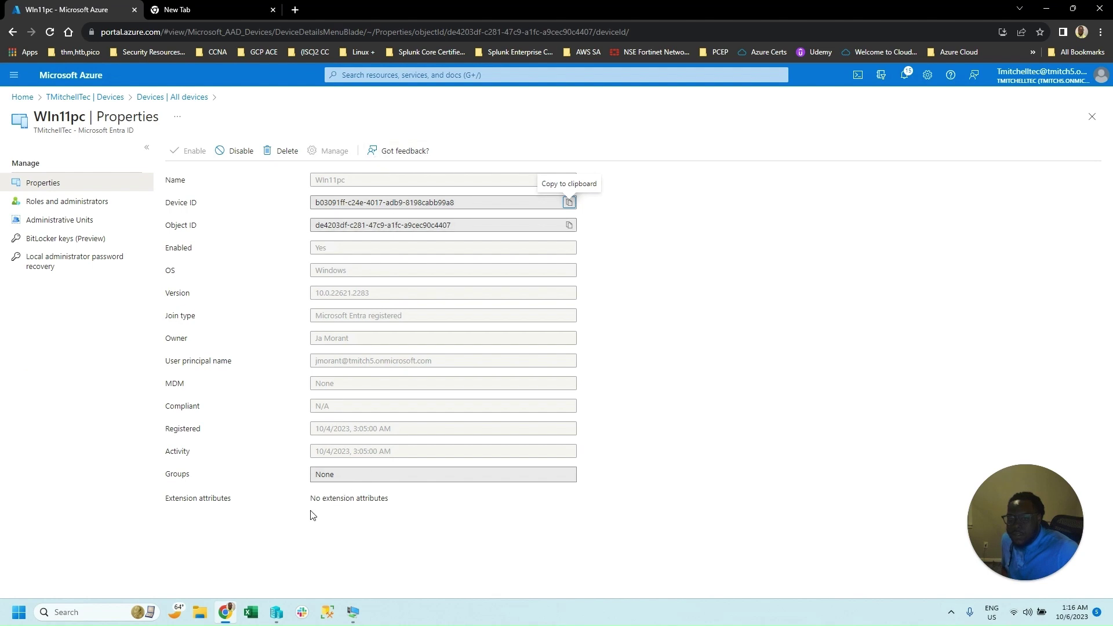
- Back in All devices, widen Join type, review the DESKTOP-N5J76IU row, then go Home
{"action": "left_click", "coordinate": [13, 32]}
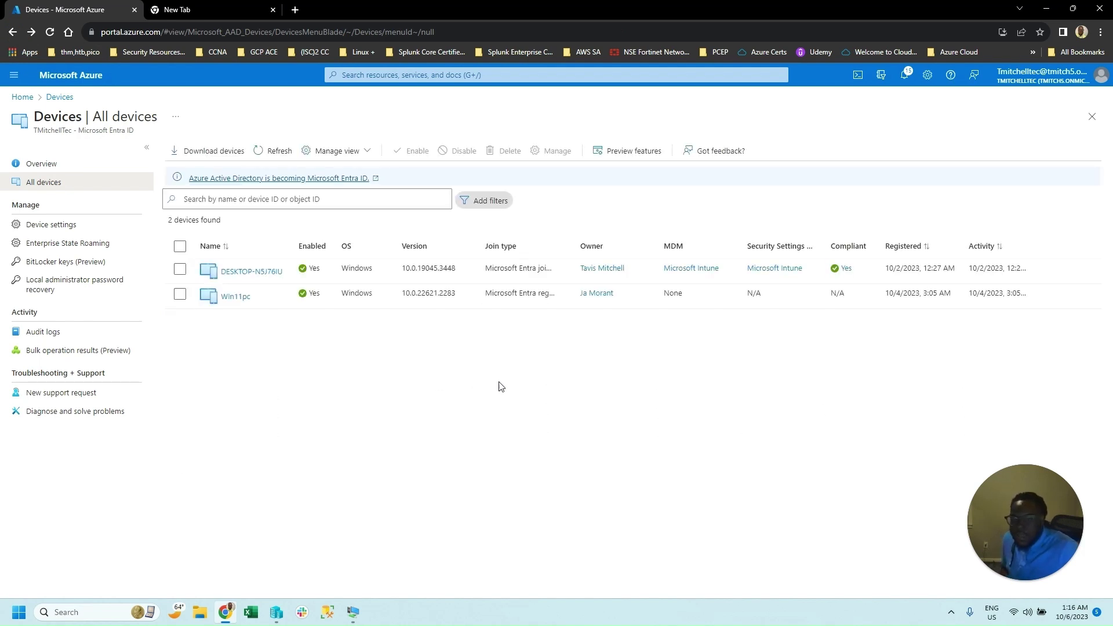
{"action": "left_click_drag", "start_coordinate": [573, 248], "coordinate": [638, 260]}
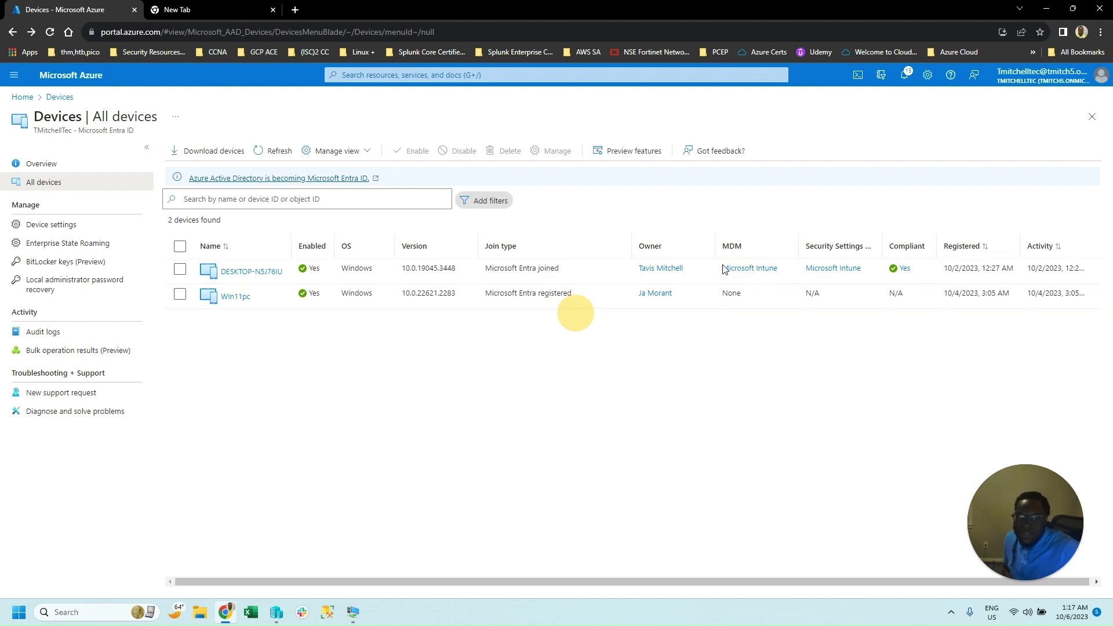
{"action": "triple_click", "coordinate": [777, 268]}
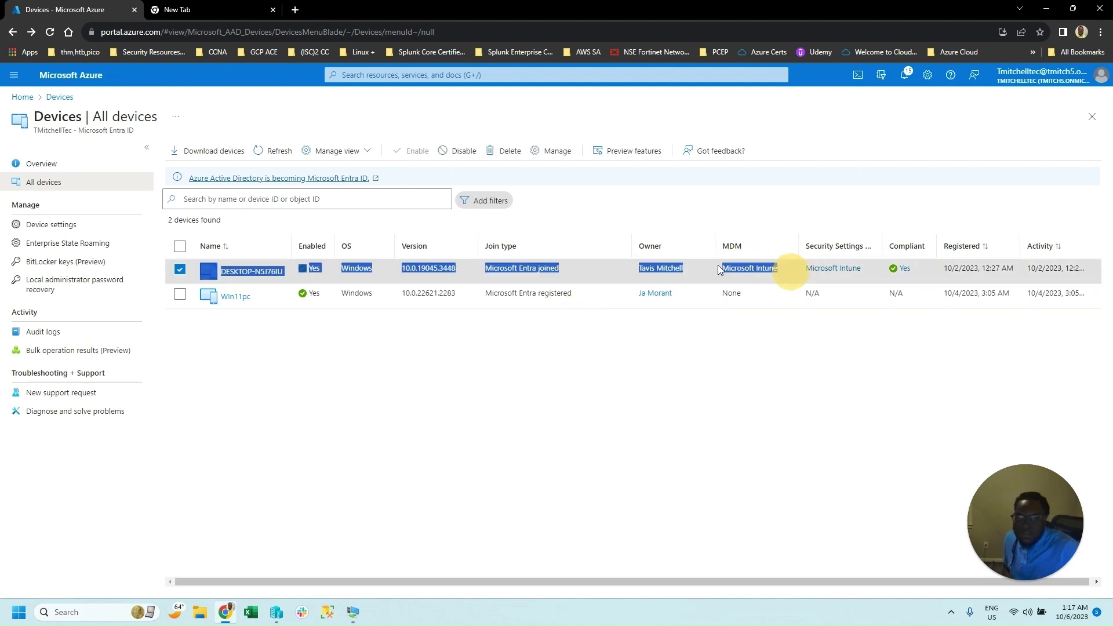
{"action": "left_click", "coordinate": [775, 360]}
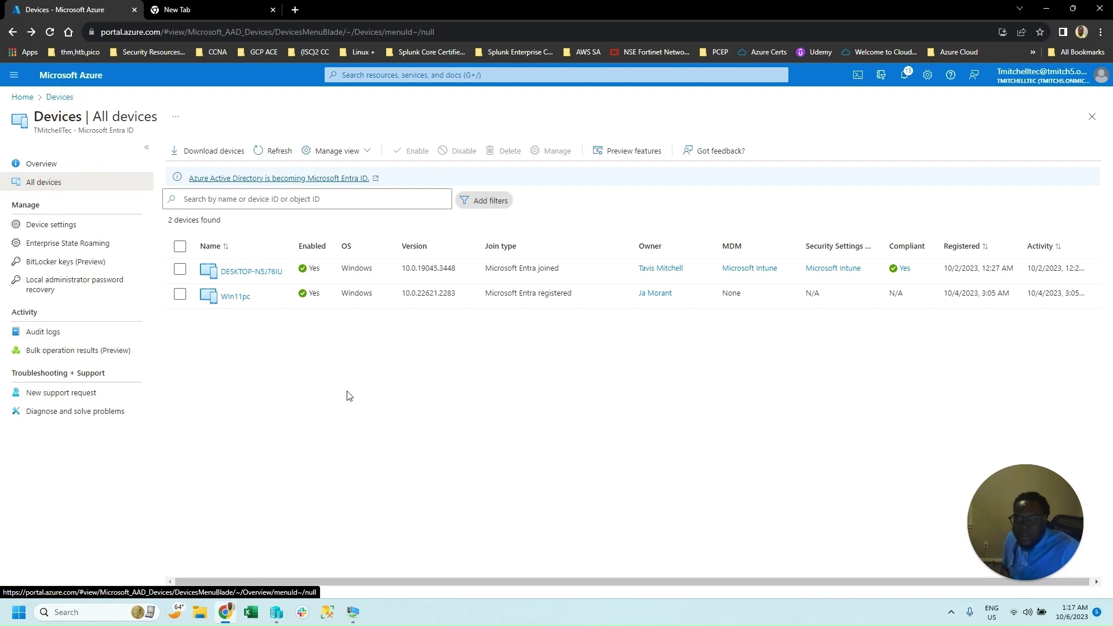
{"action": "left_click", "coordinate": [23, 97]}
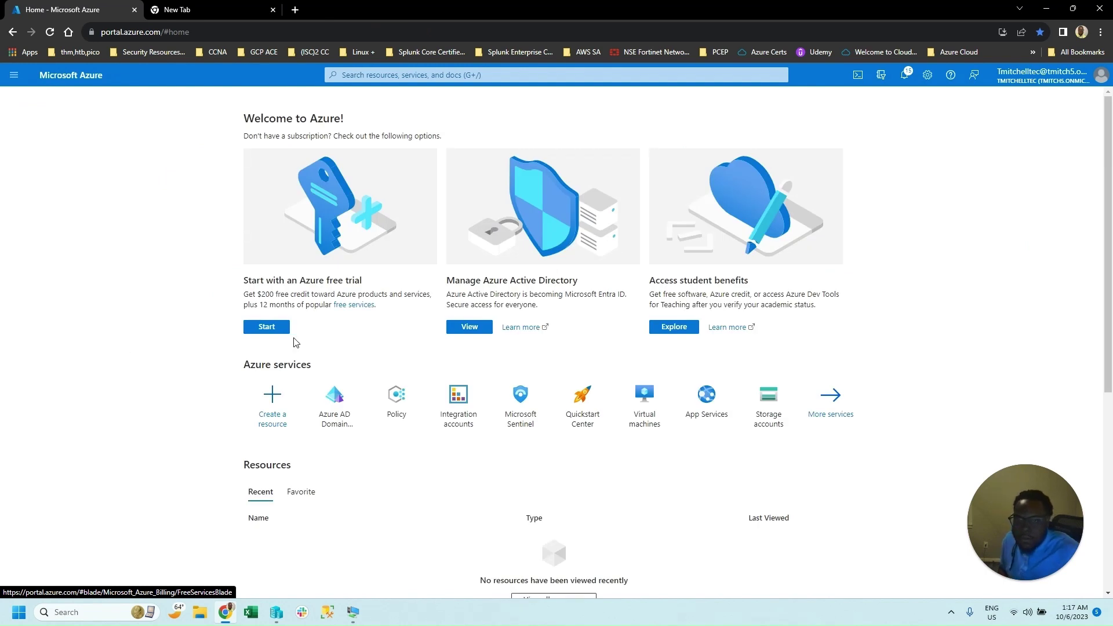
- Minimize Chrome, bring up the Windows 10 VM, and choose Other user at sign-in
{"action": "left_click", "coordinate": [1047, 9]}
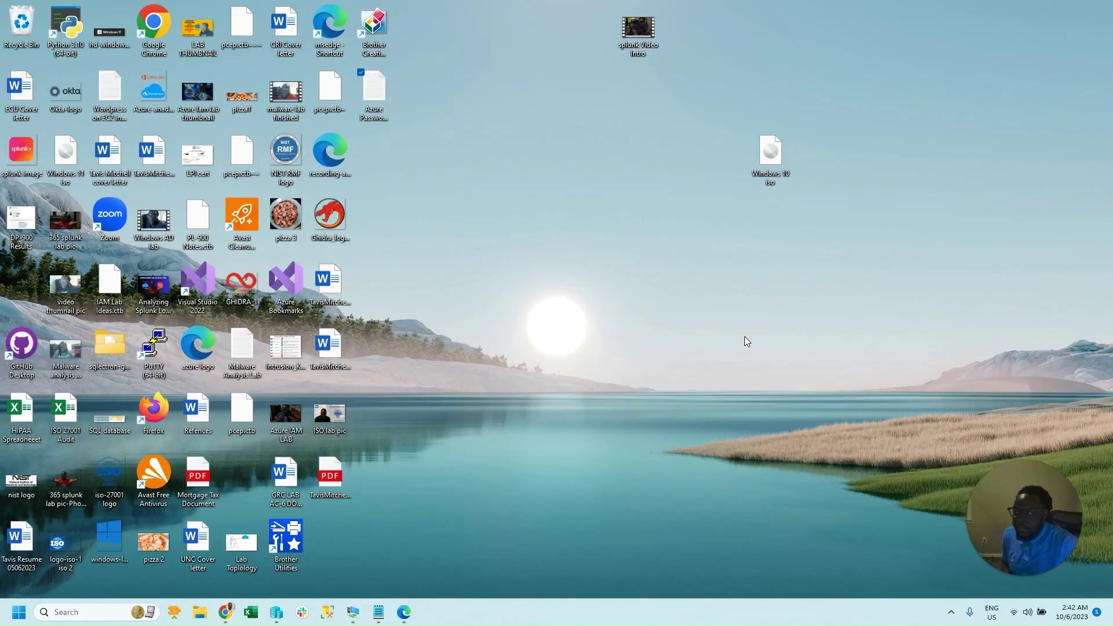
{"action": "left_click", "coordinate": [353, 613]}
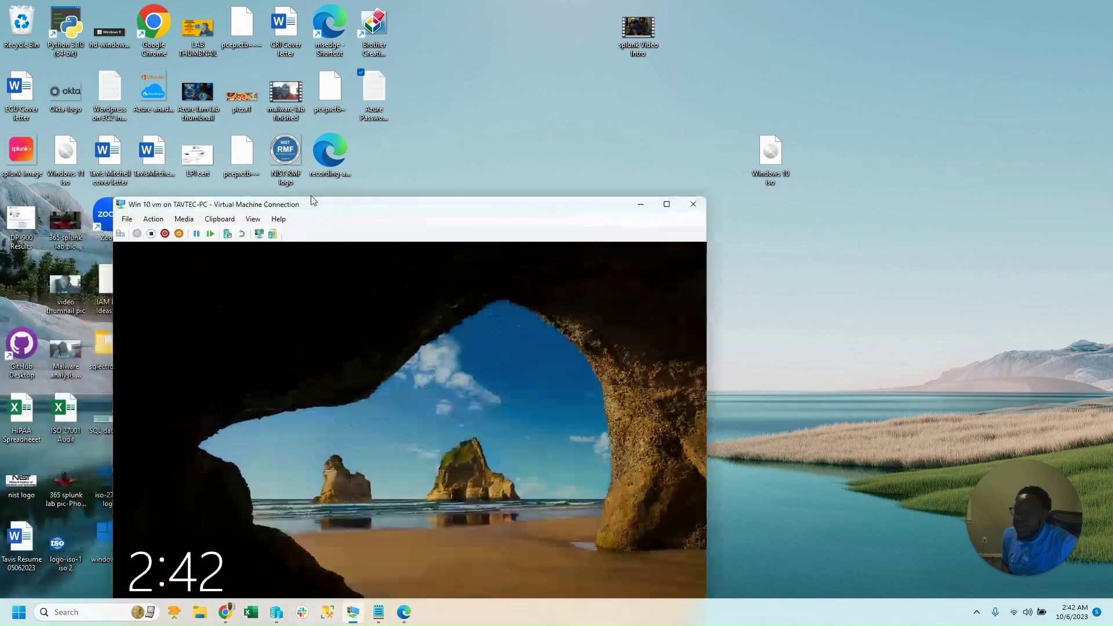
{"action": "left_click_drag", "start_coordinate": [308, 203], "coordinate": [436, 79]}
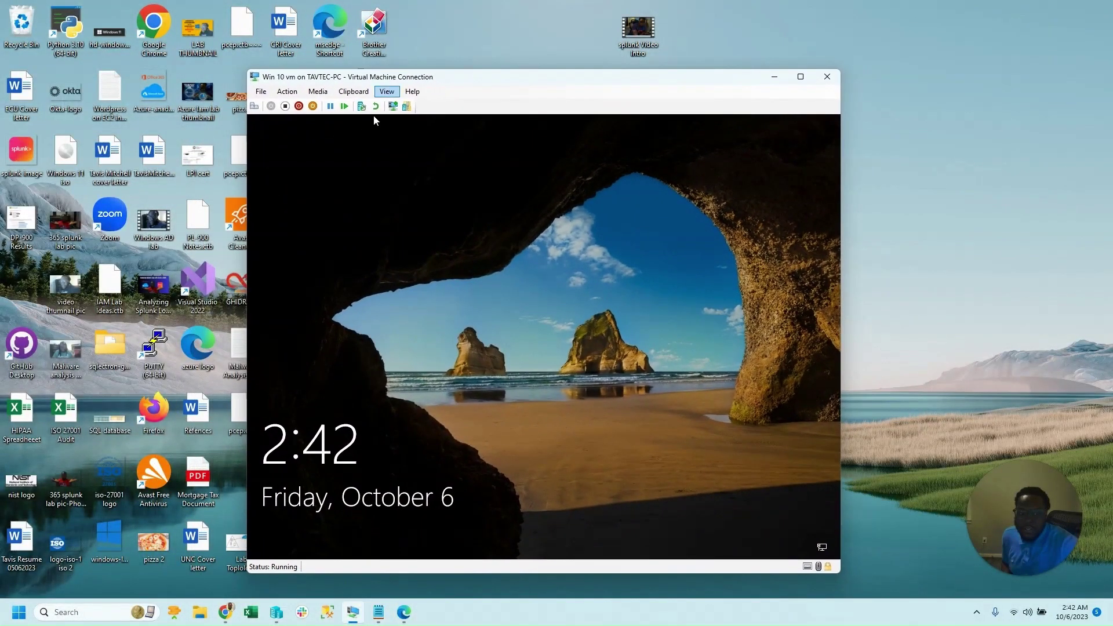
{"action": "left_click", "coordinate": [513, 496]}
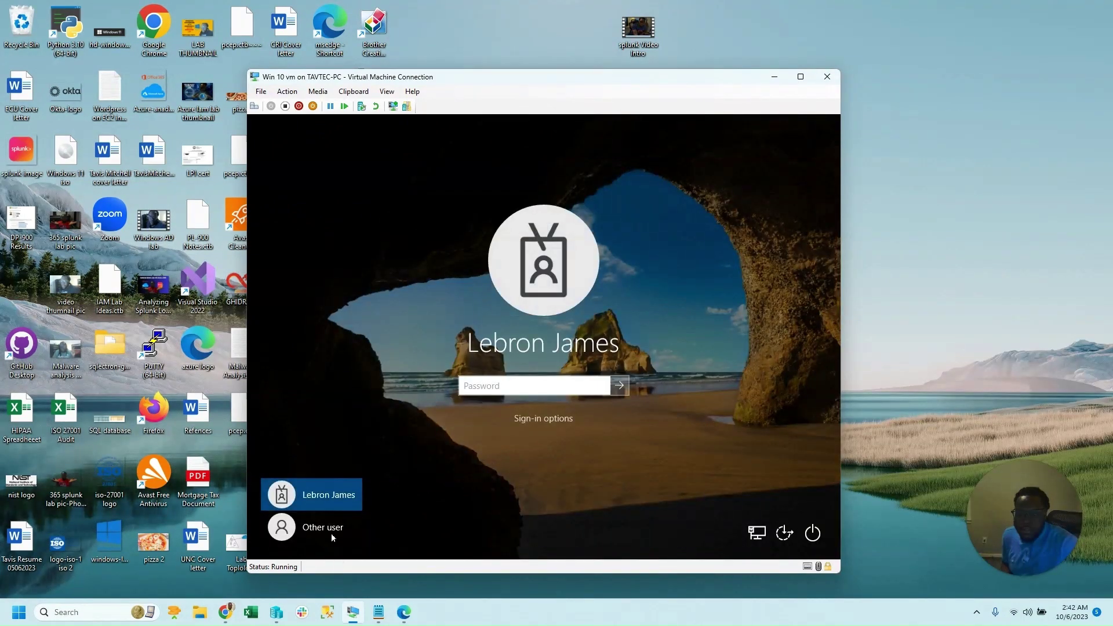
{"action": "left_click", "coordinate": [333, 537]}
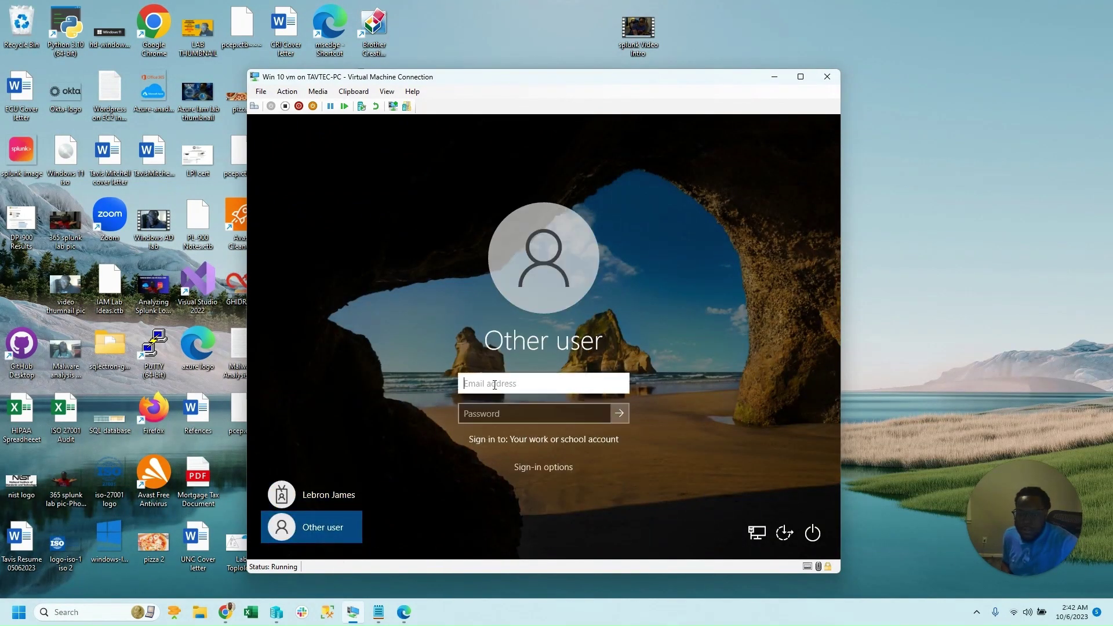
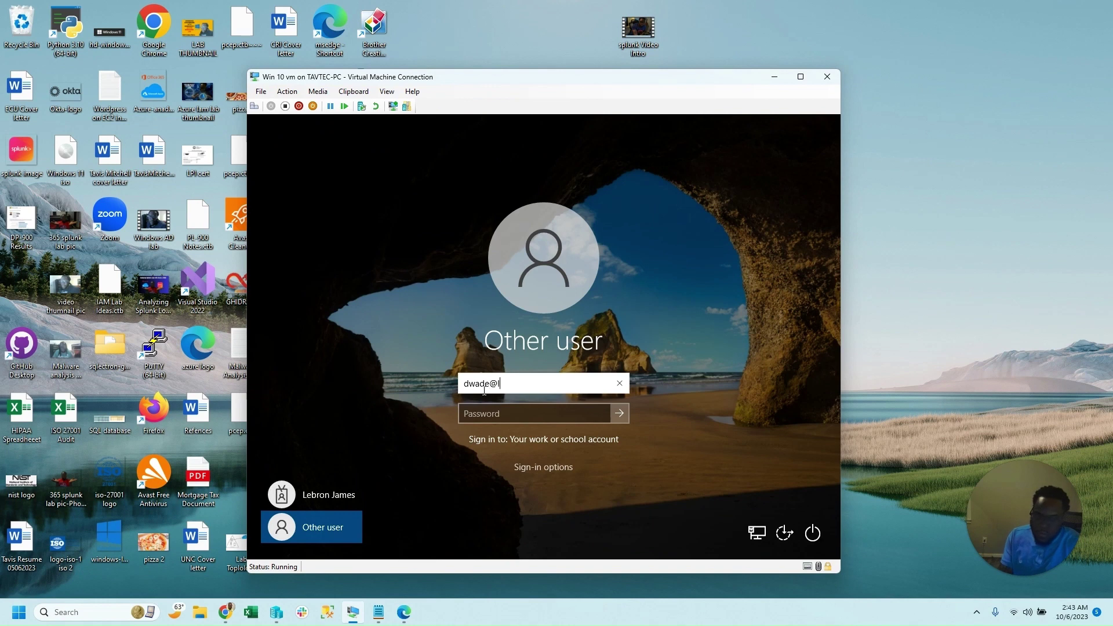
- Enter the test user's work email and password, retrying after the incorrect-password error
{"action": "key", "text": "Tab"}
{"action": "key", "text": "Return"}
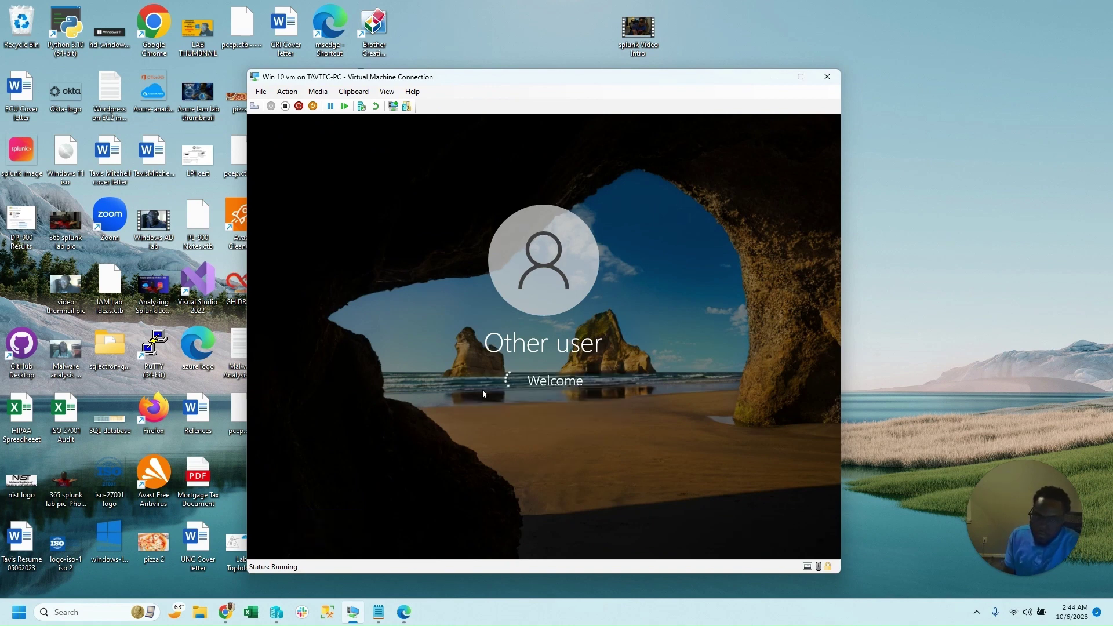
{"action": "key", "text": "Return"}
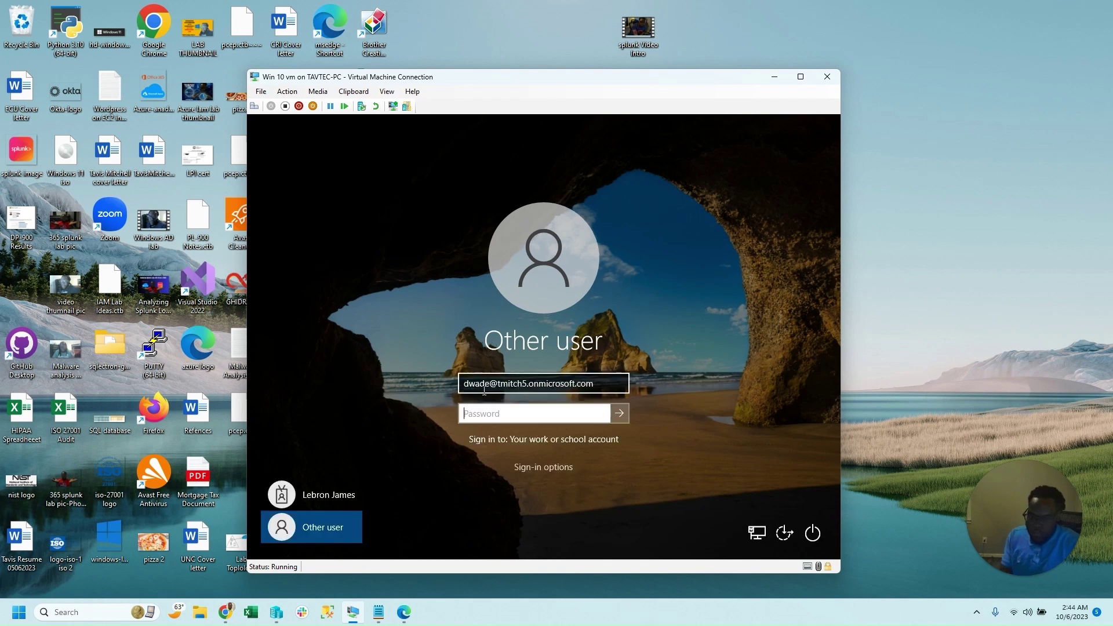
{"action": "type", "text": "Passwor"}
{"action": "key", "text": "Return"}
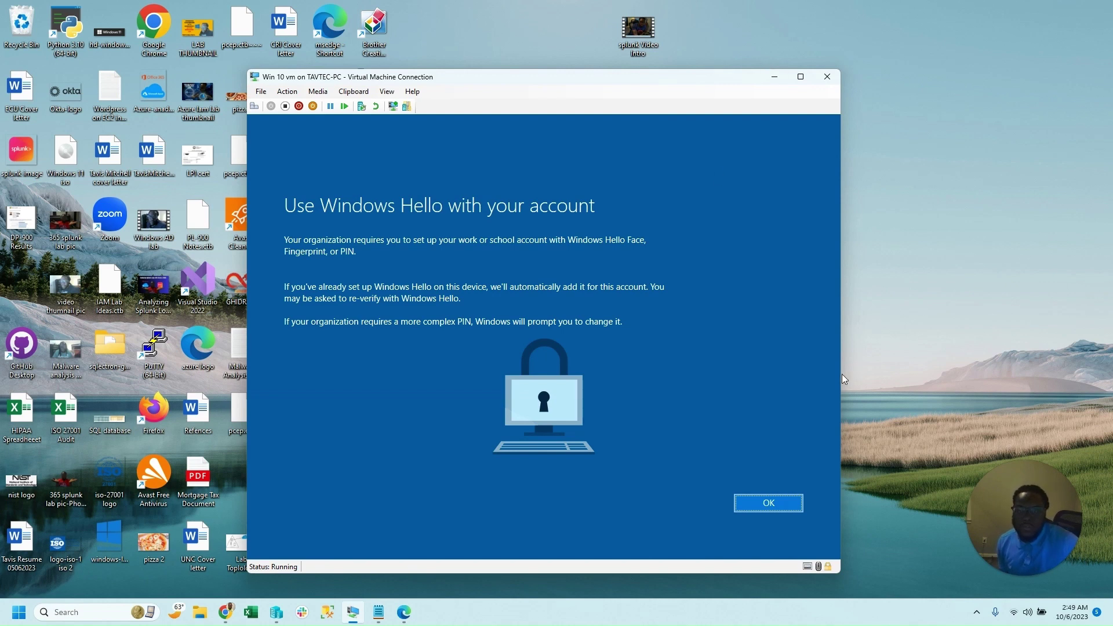
- Accept Windows Hello setup, confirm the account password, and continue to the Authenticator setup page
{"action": "left_click", "coordinate": [798, 509]}
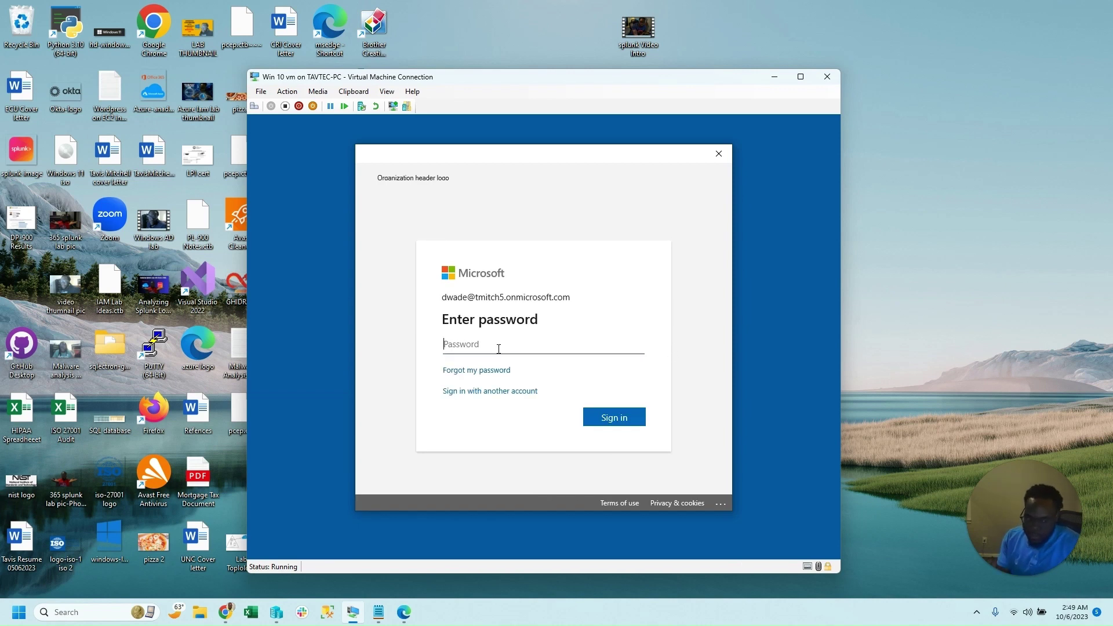
{"action": "type", "text": "••••••••"}
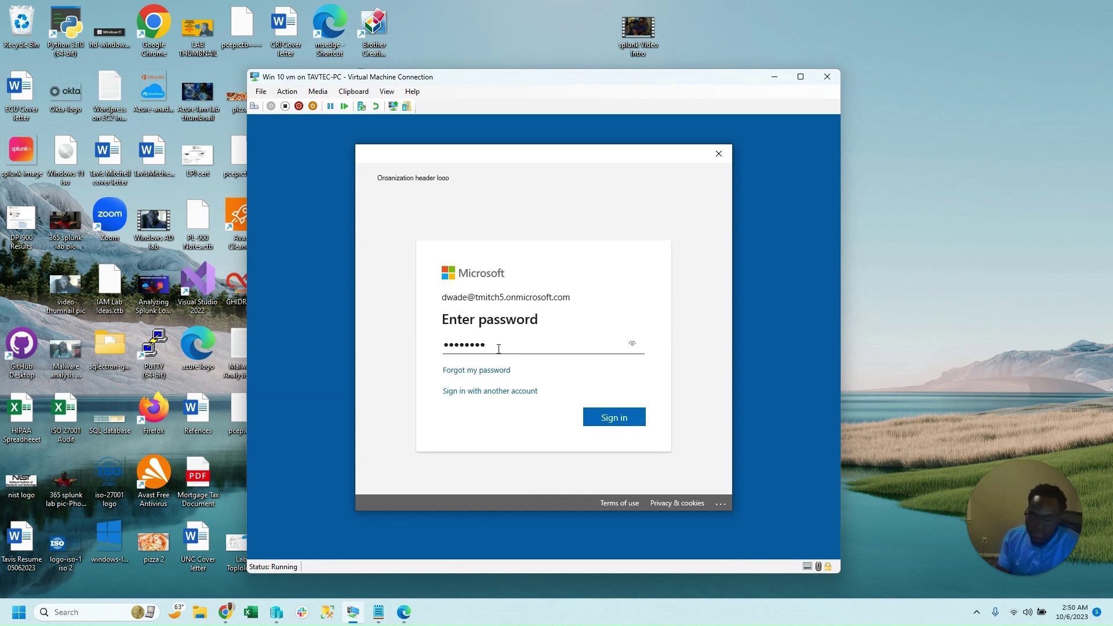
{"action": "type", "text": "•"}
{"action": "key", "text": "Return"}
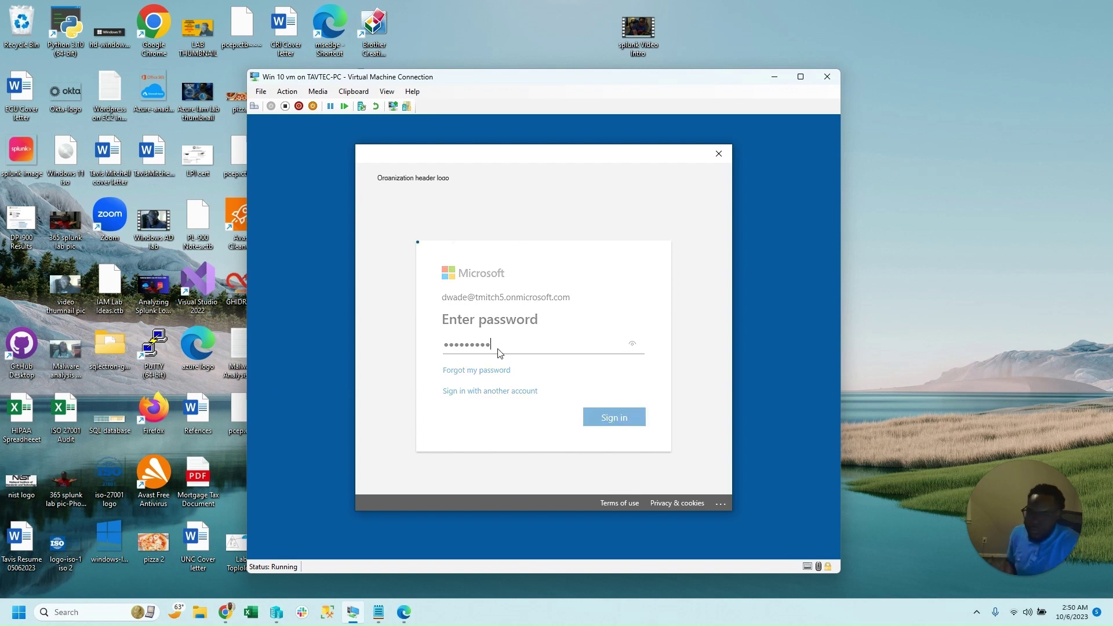
{"action": "left_click", "coordinate": [613, 420]}
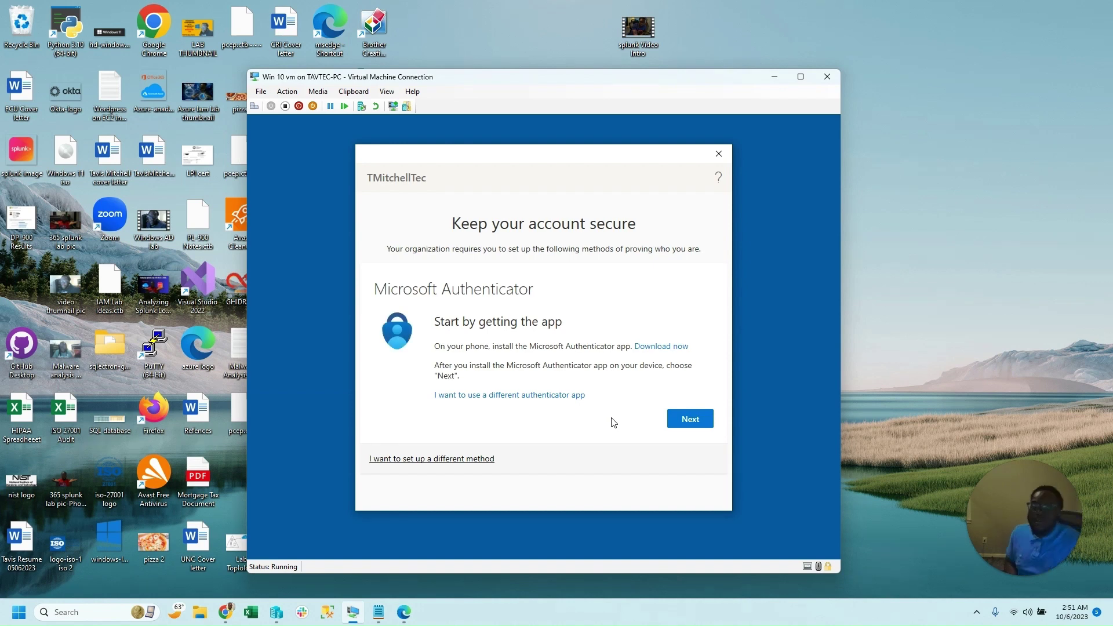
- Switch the verification method to Phone and submit the user's phone number for a texted code
{"action": "left_click", "coordinate": [480, 464]}
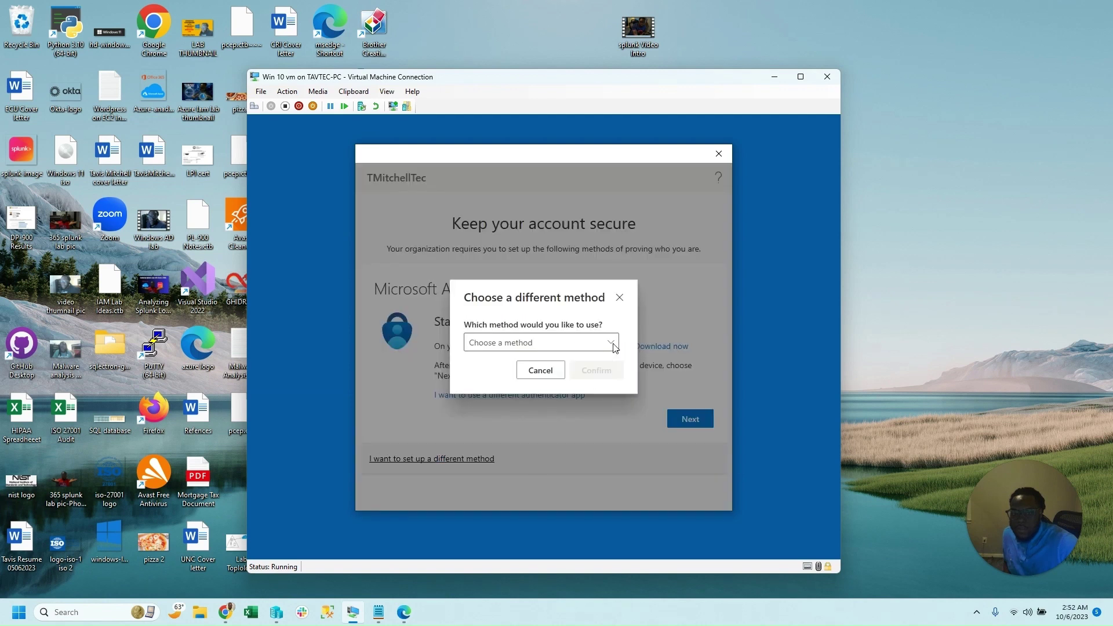
{"action": "left_click", "coordinate": [612, 343]}
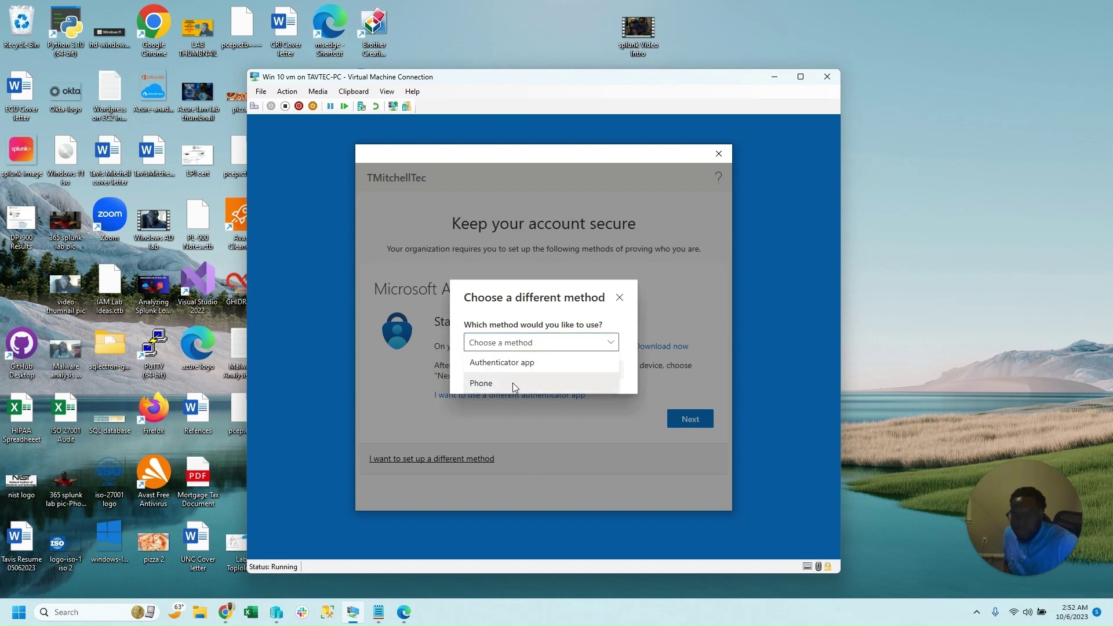
{"action": "left_click", "coordinate": [513, 383]}
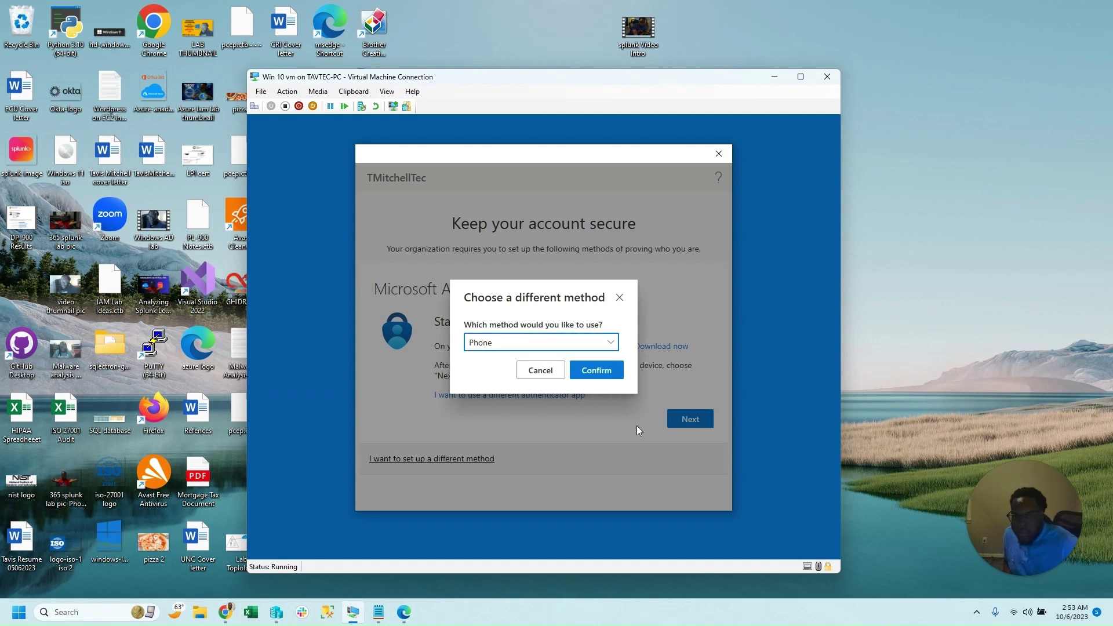
{"action": "left_click", "coordinate": [609, 374]}
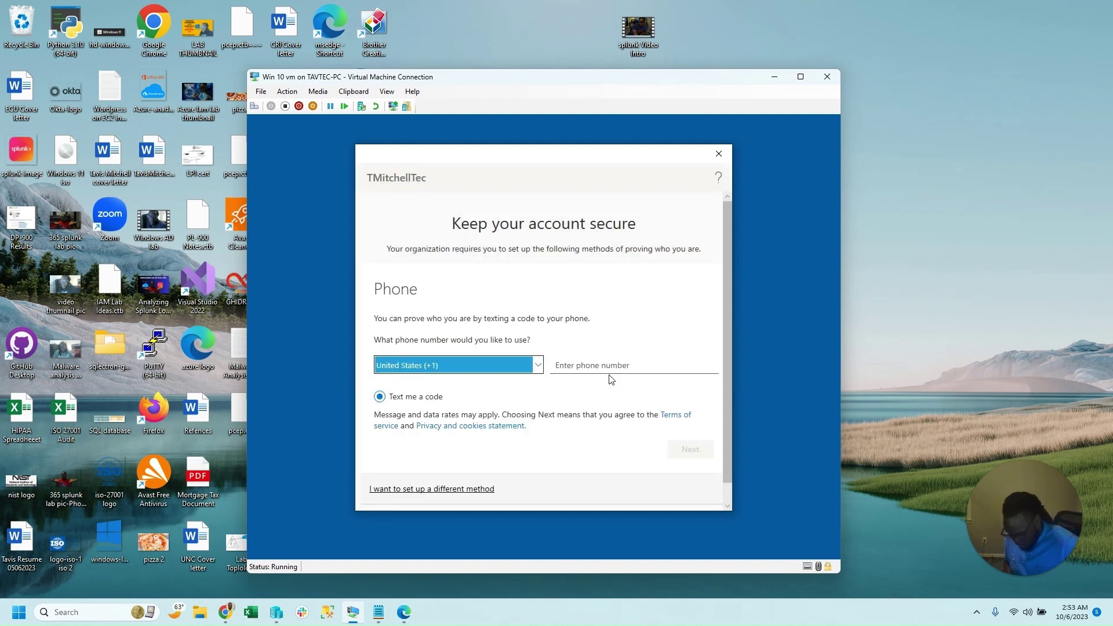
{"action": "left_click", "coordinate": [602, 364]}
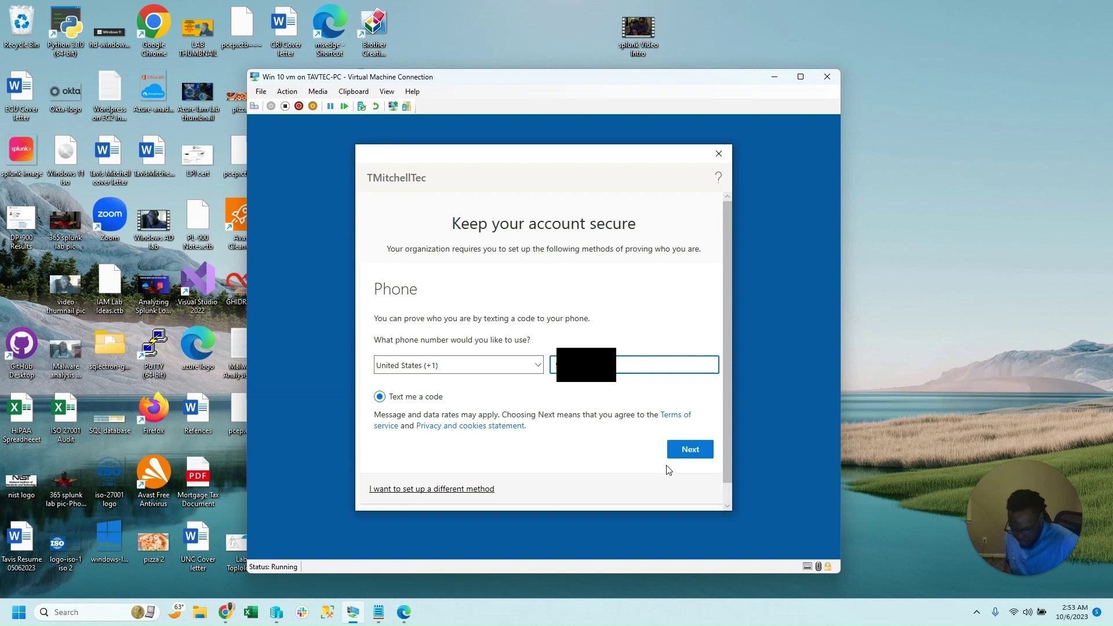
{"action": "left_click", "coordinate": [702, 457]}
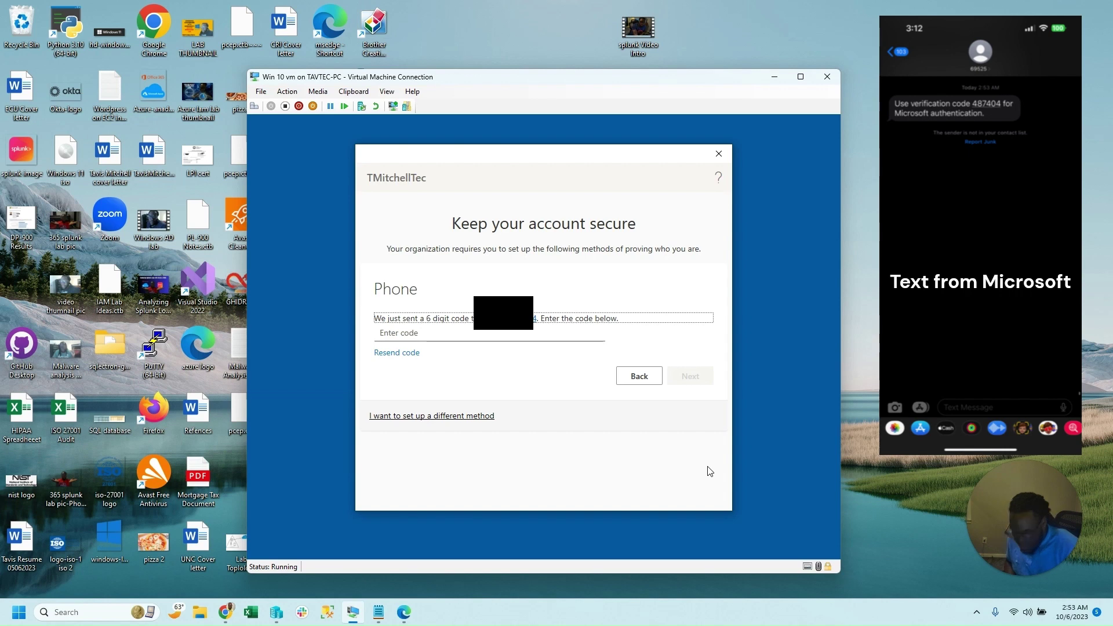
- Verify the phone with the texted 6-digit code and complete the security info setup
{"action": "left_click", "coordinate": [413, 335]}
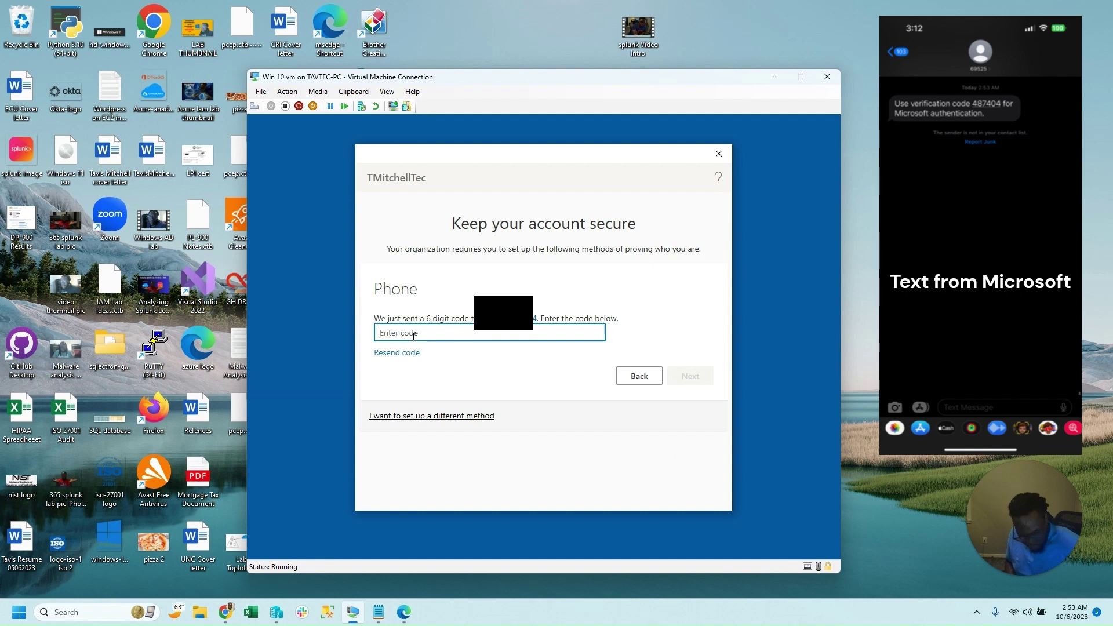
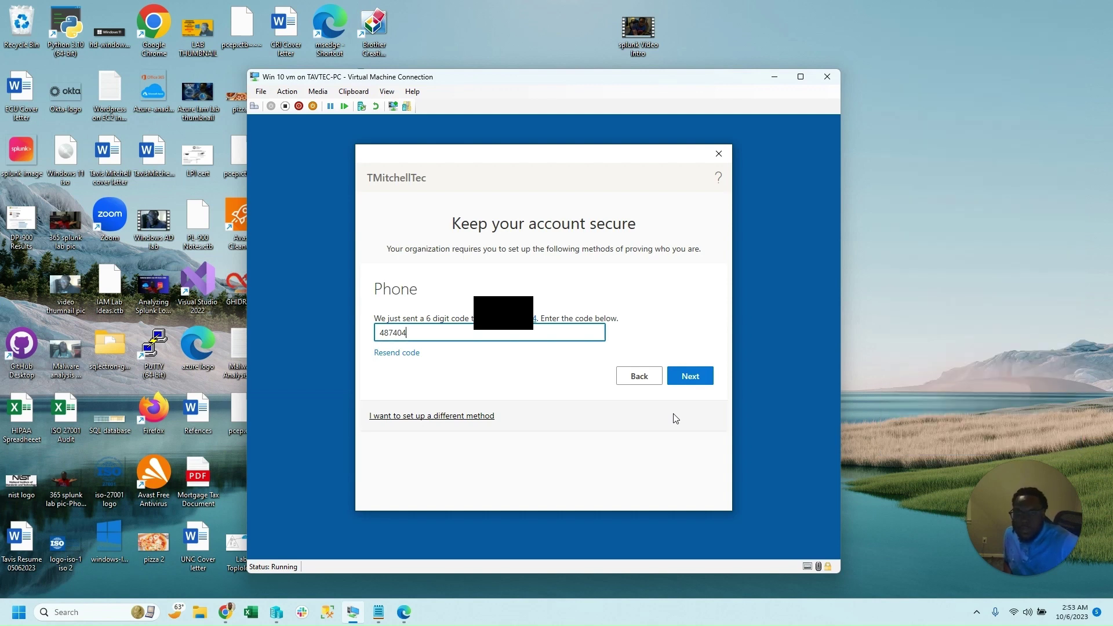
{"action": "left_click", "coordinate": [692, 376]}
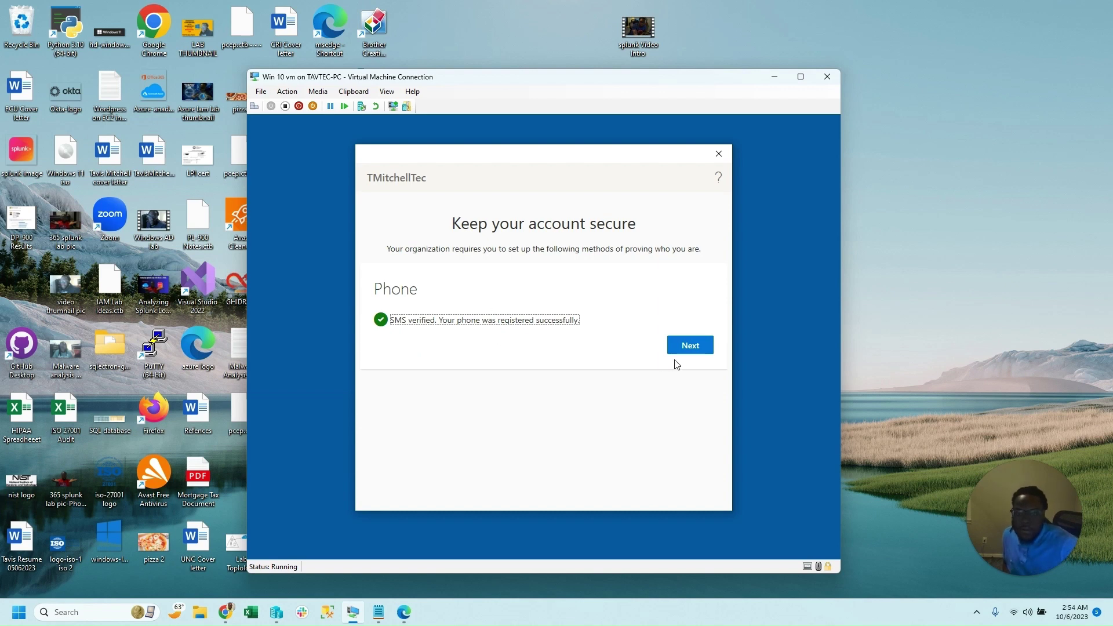
{"action": "left_click", "coordinate": [696, 353]}
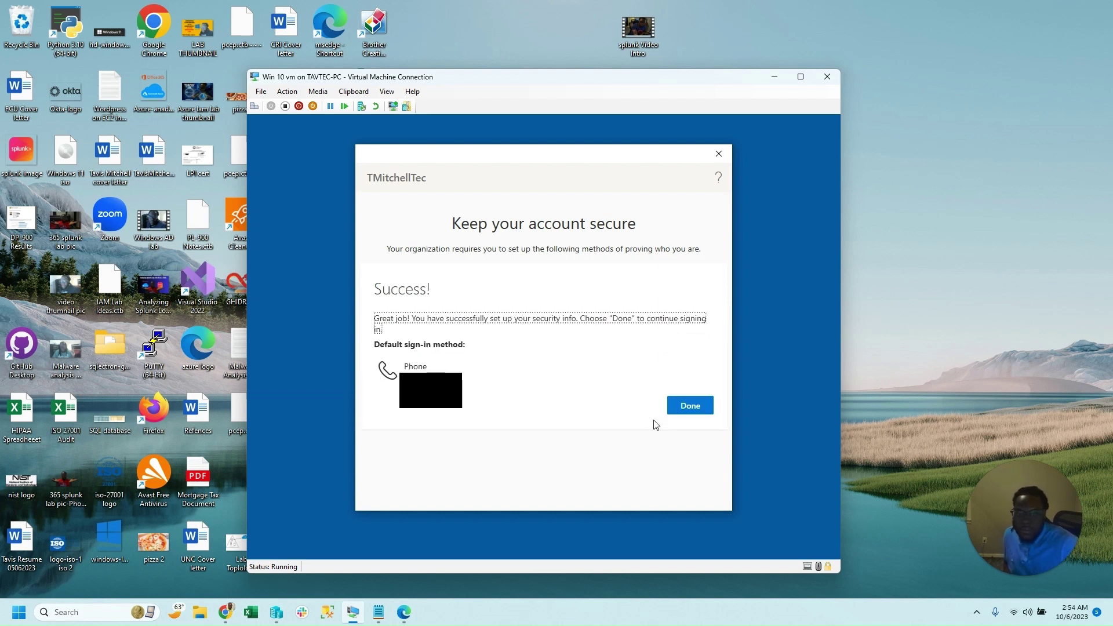
{"action": "left_click", "coordinate": [690, 409]}
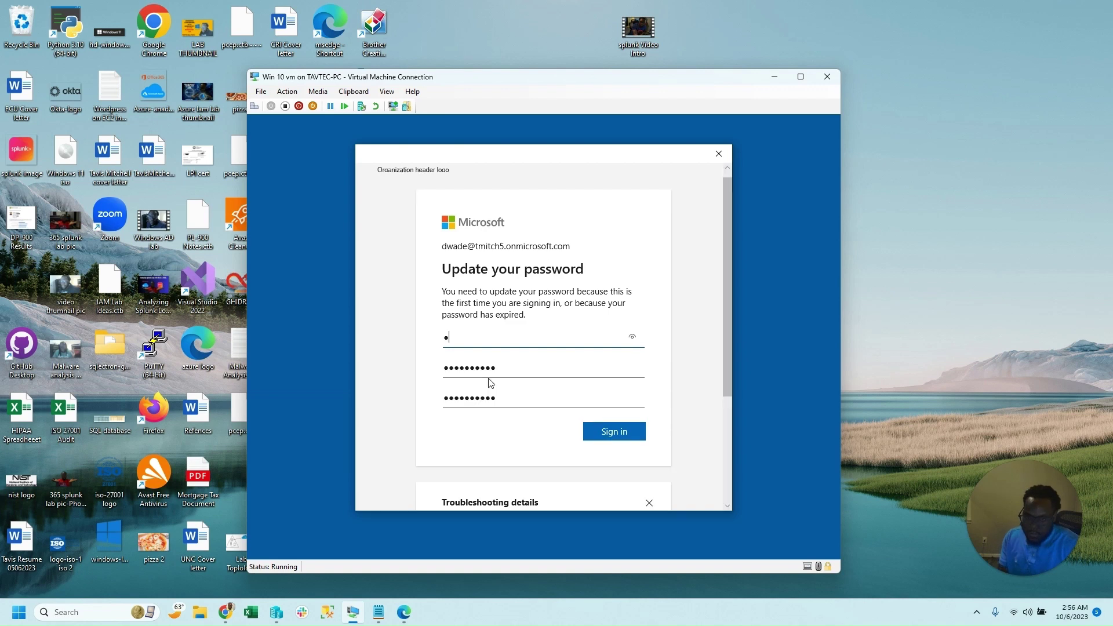
- Fill in the current password and the new password twice, then sign in
{"action": "type", "text": "aaaaaaaa"}
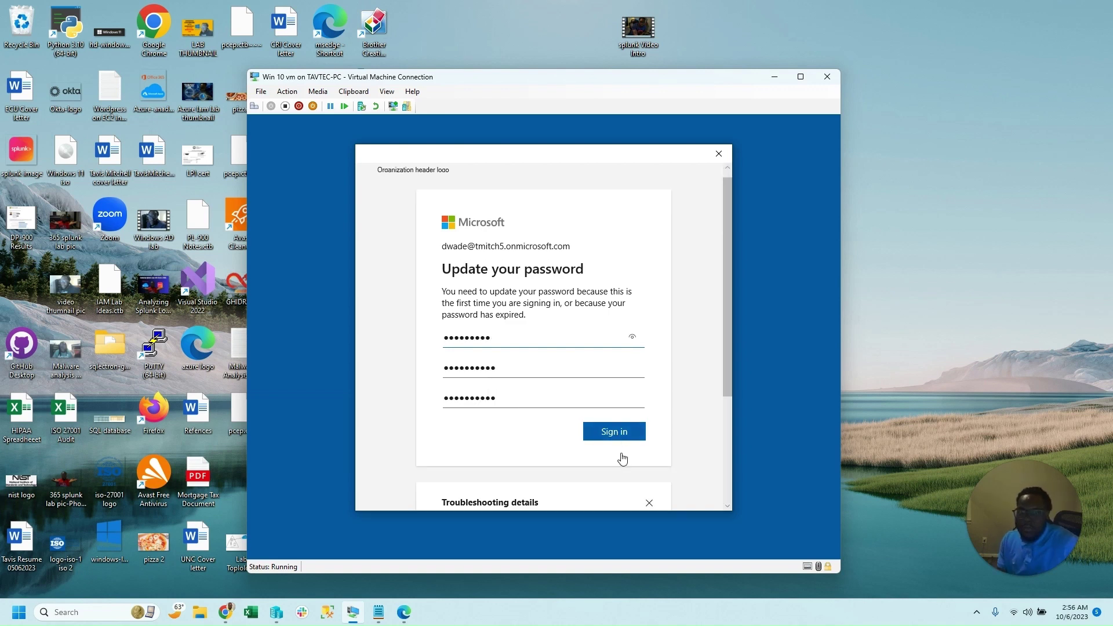
{"action": "key", "text": "Return"}
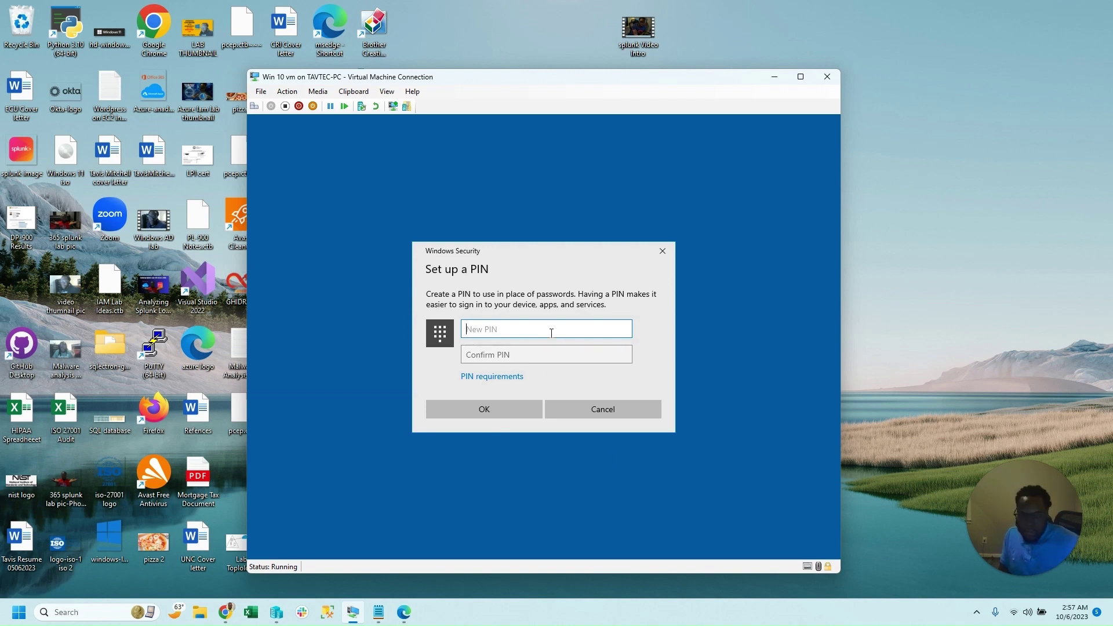
- Create and confirm an 8-digit sign-in PIN, then dismiss the All set message
{"action": "key", "text": "BackSpace"}
{"action": "key", "text": "BackSpace"}
{"action": "key", "text": "BackSpace"}
{"action": "key", "text": "BackSpace"}
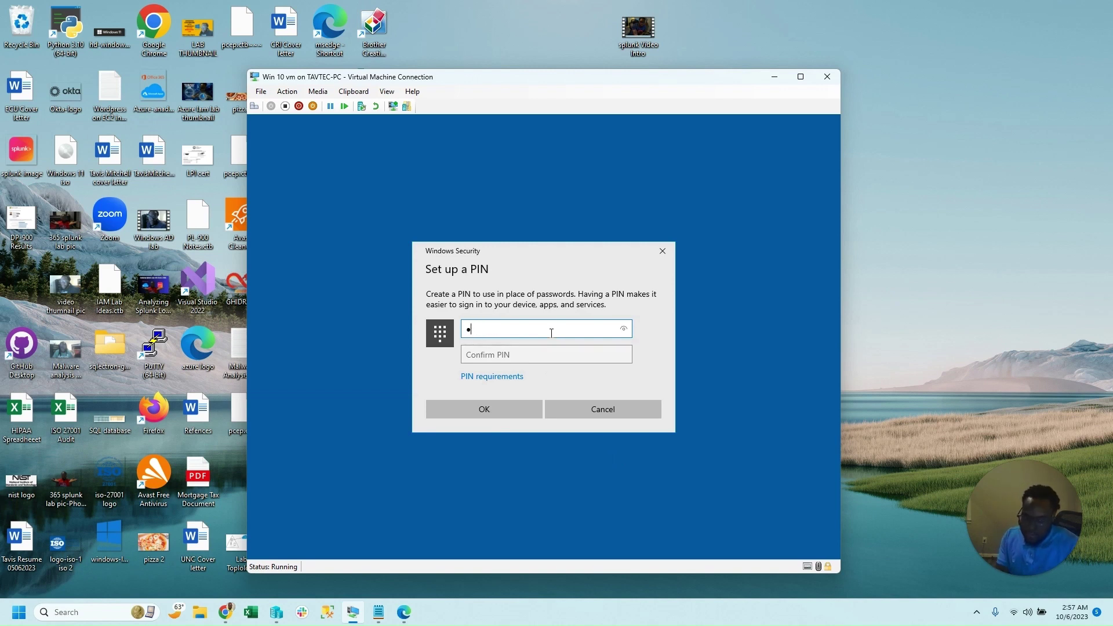
{"action": "key", "text": "Tab"}
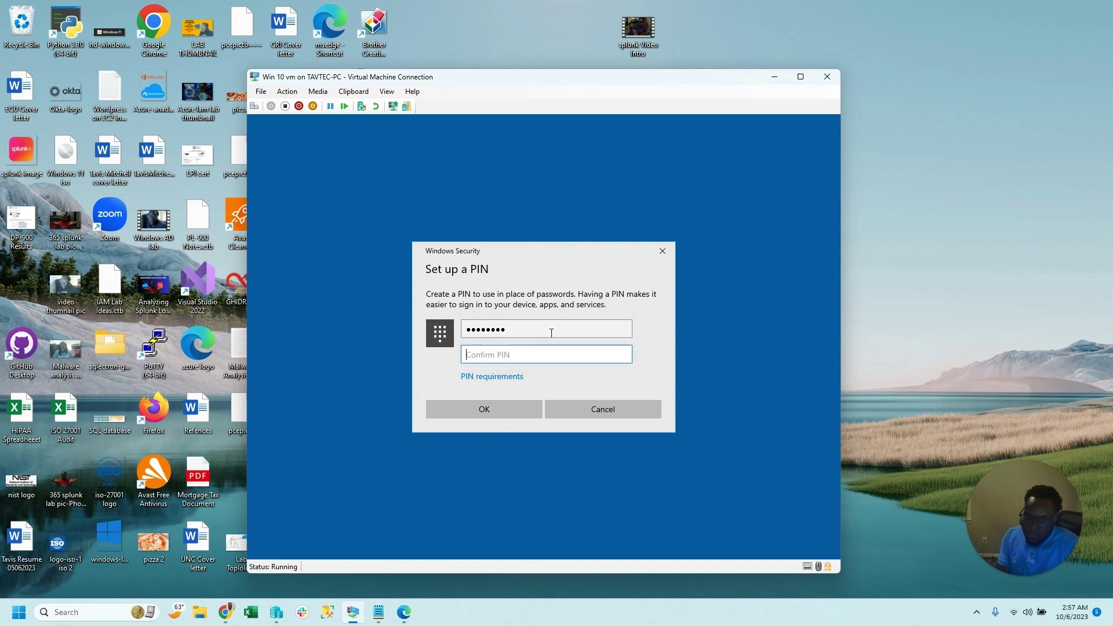
{"action": "key", "text": "Return"}
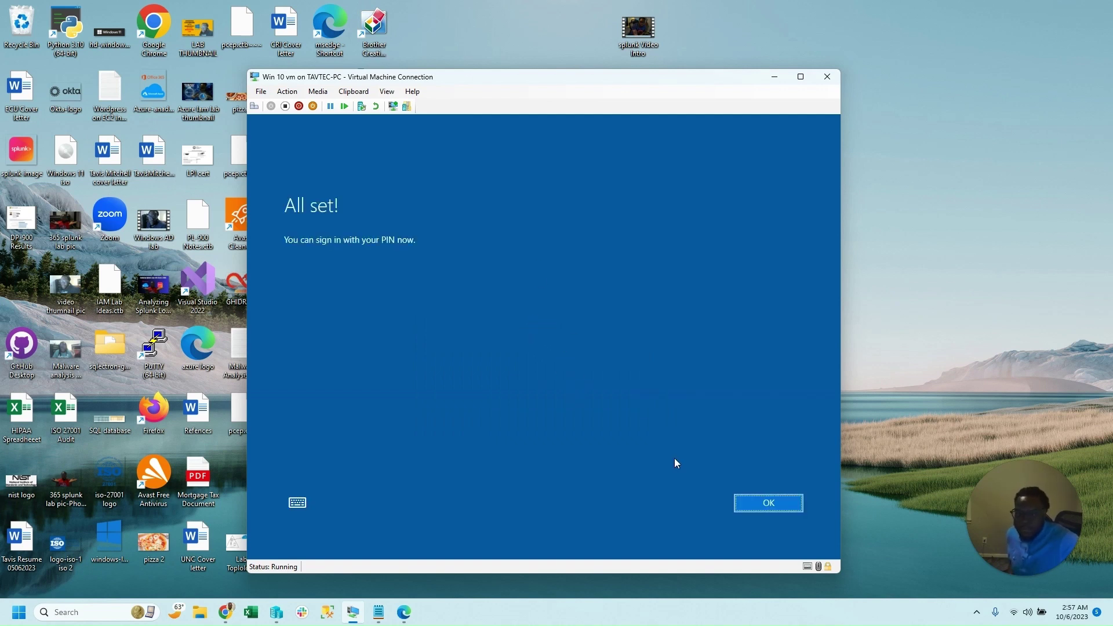
{"action": "left_click", "coordinate": [778, 507]}
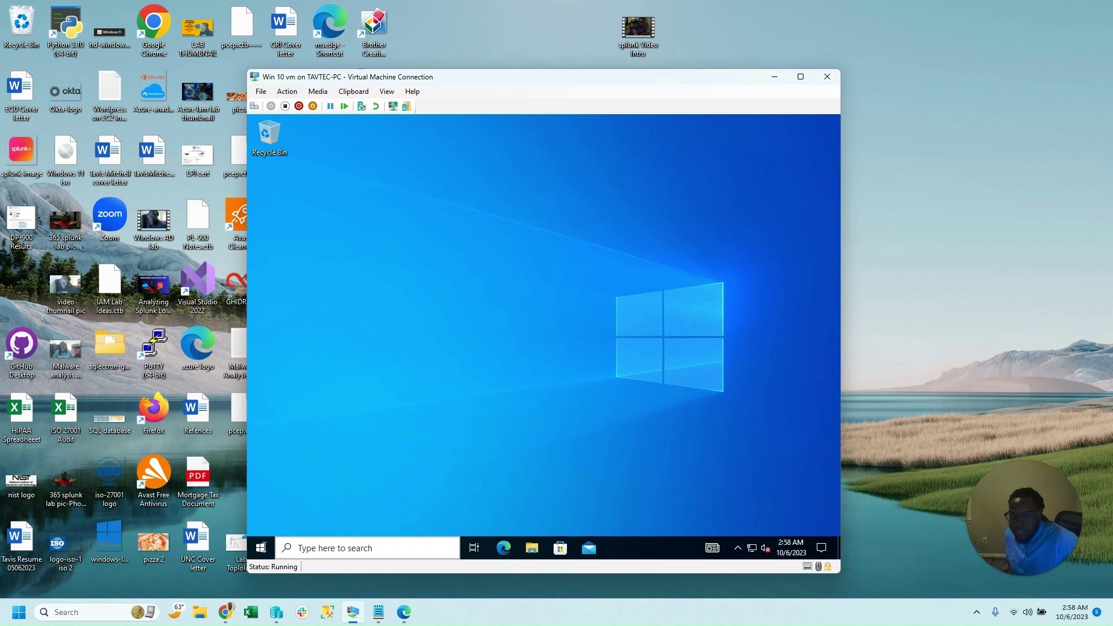
- Open and close the VM's Start menu, then switch back to the Azure portal on the host
{"action": "left_click", "coordinate": [262, 548]}
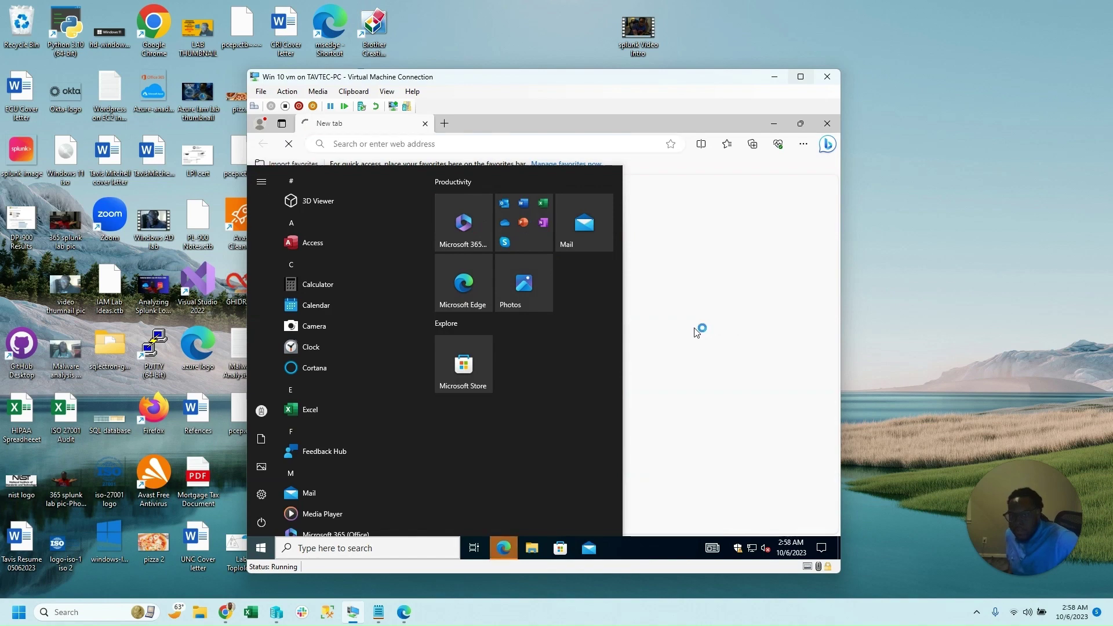
{"action": "left_click", "coordinate": [262, 549]}
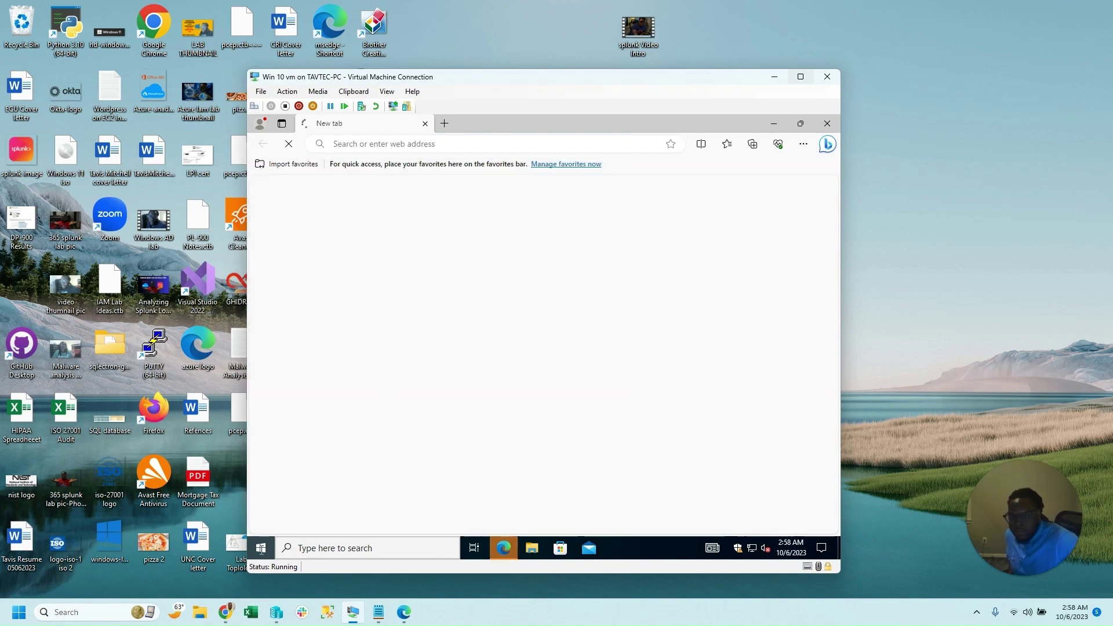
{"action": "left_click", "coordinate": [353, 612]}
{"action": "left_click", "coordinate": [225, 612]}
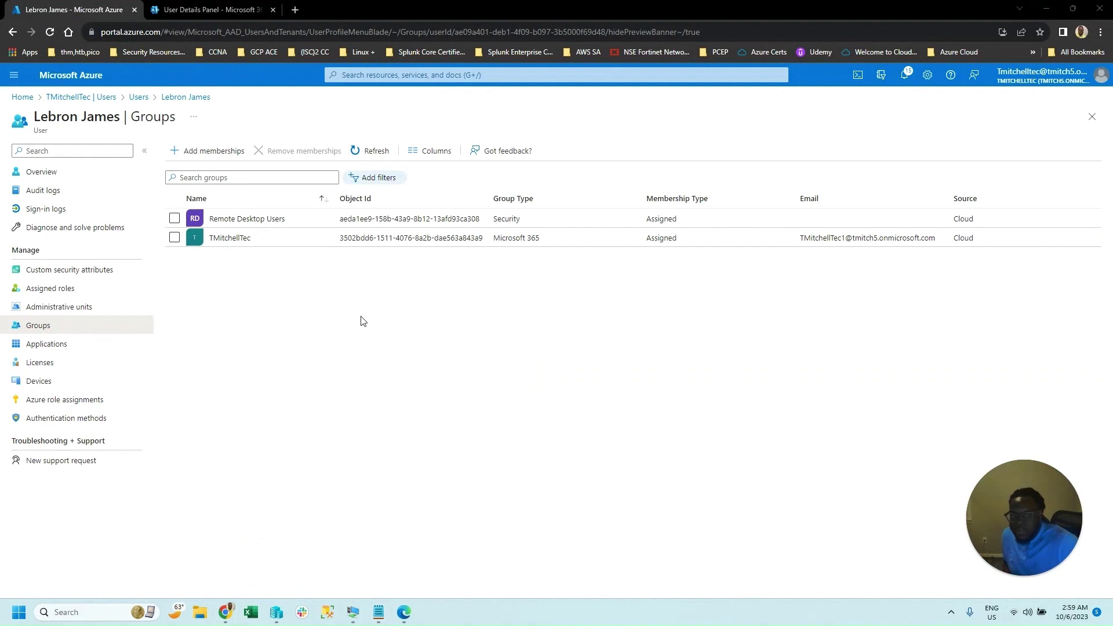
- From the All users list, start inviting a new external guest user
{"action": "left_click", "coordinate": [138, 98]}
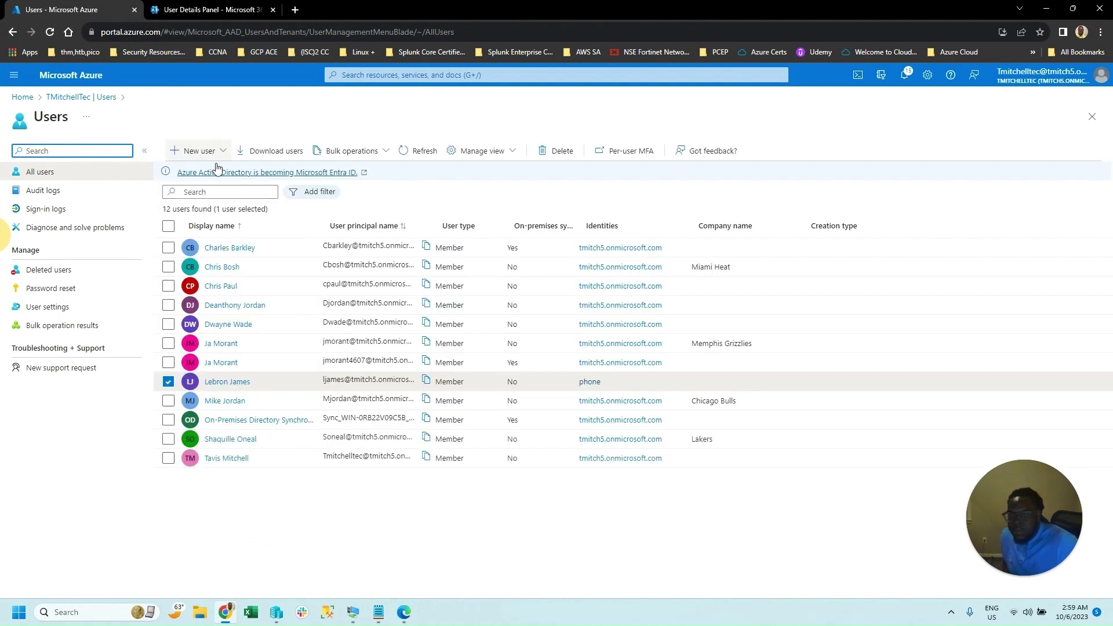
{"action": "left_click", "coordinate": [200, 150]}
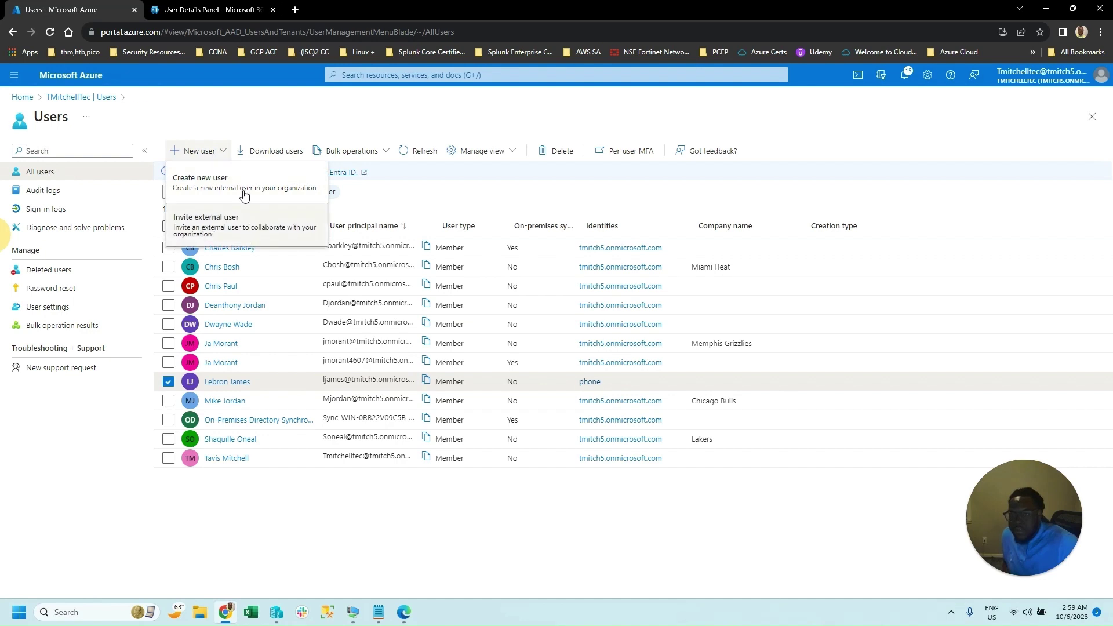
{"action": "left_click", "coordinate": [238, 208]}
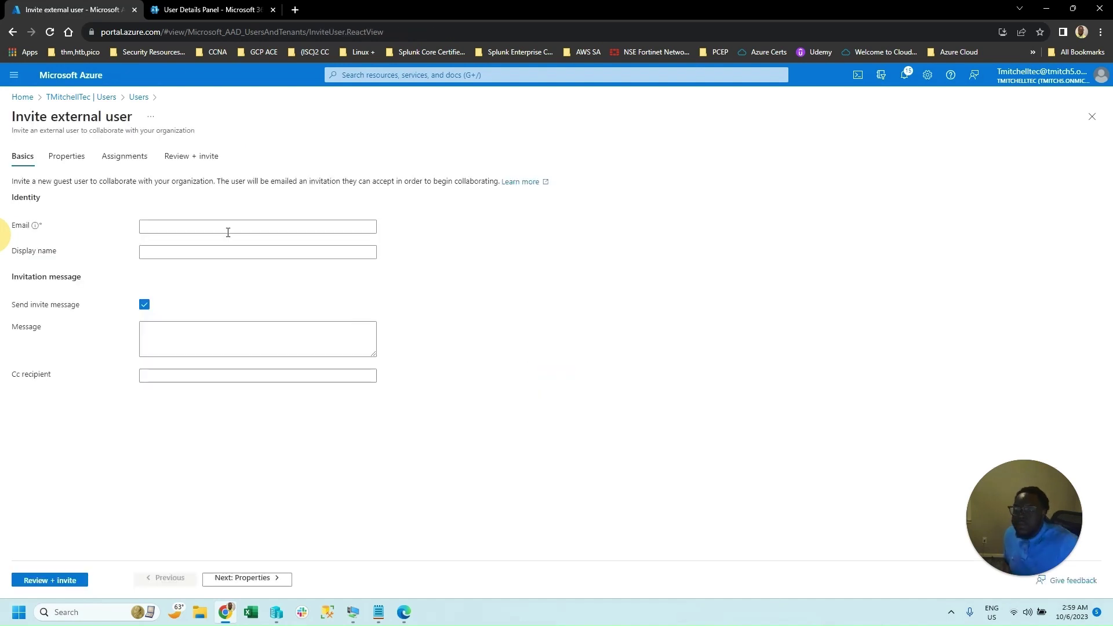
- Enter the guest's e-mail address and display name, then advance to Properties
{"action": "left_click", "coordinate": [229, 227]}
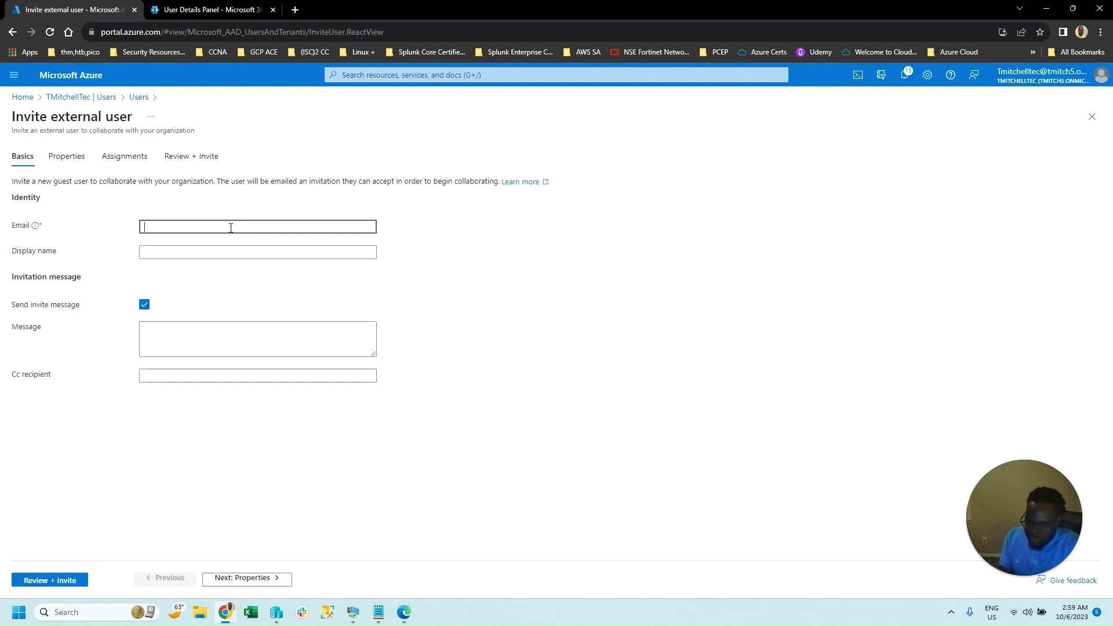
{"action": "type", "text": "ta"}
{"action": "key", "text": "BackSpace"}
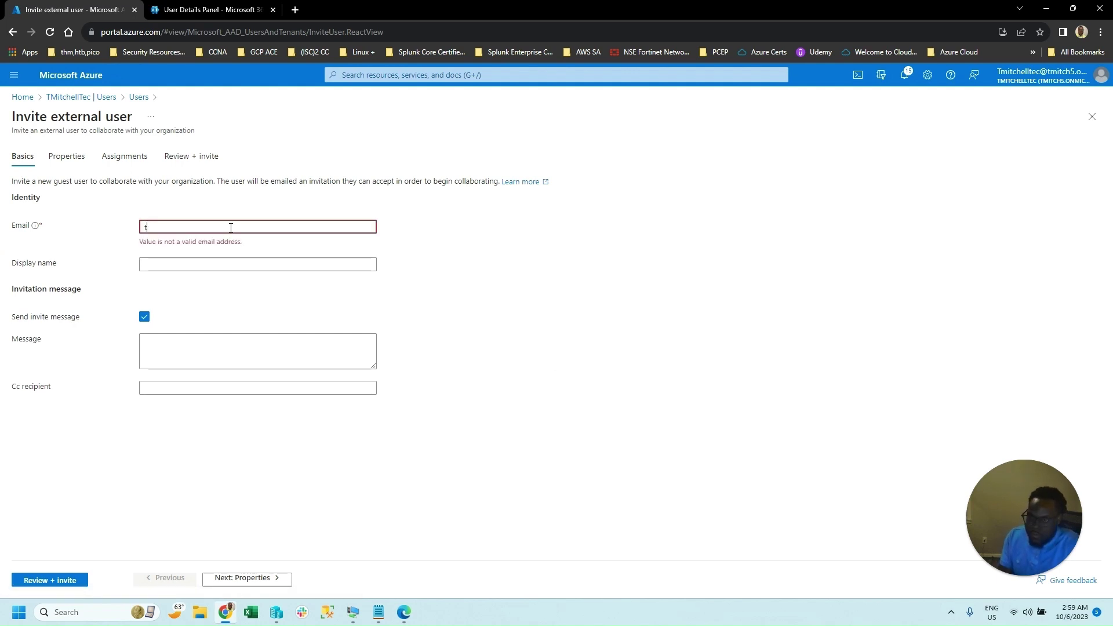
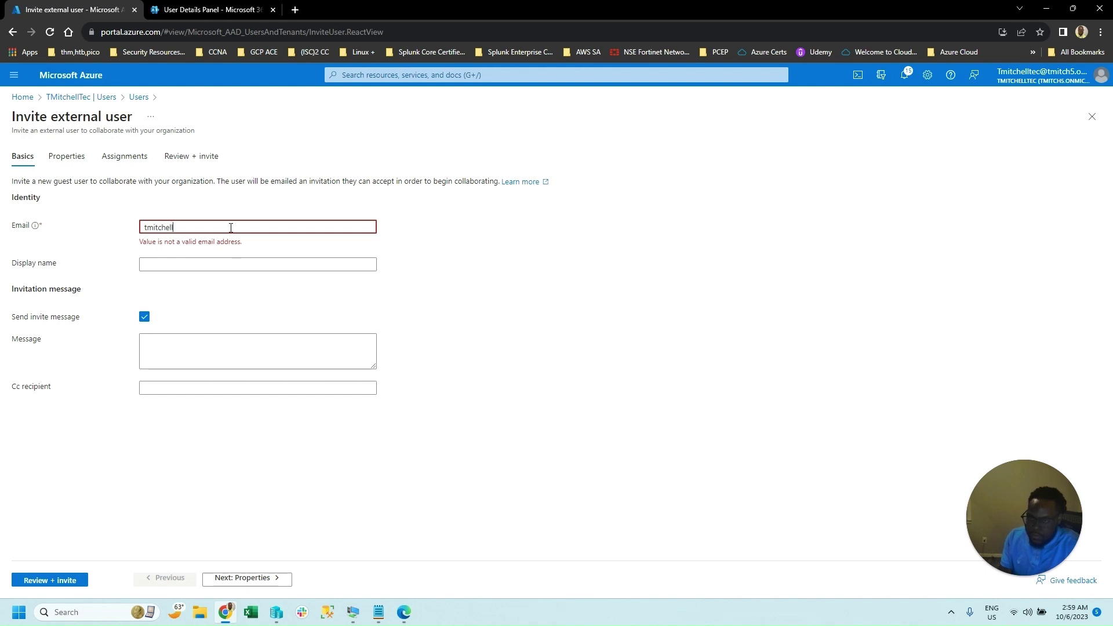
{"action": "key", "text": "Tab"}
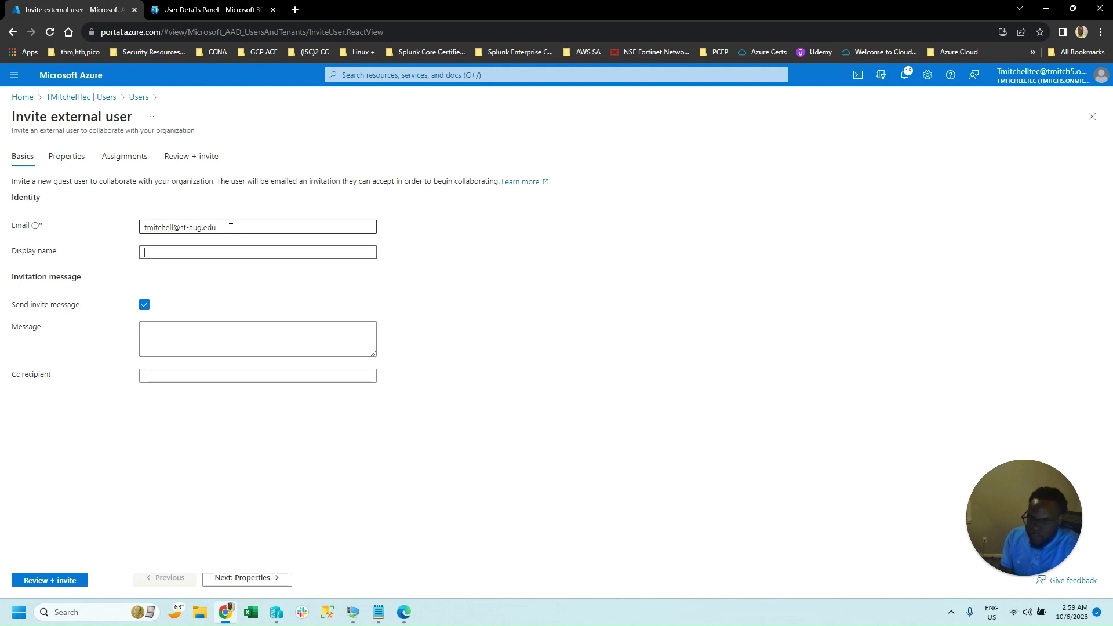
{"action": "type", "text": "Tavis"}
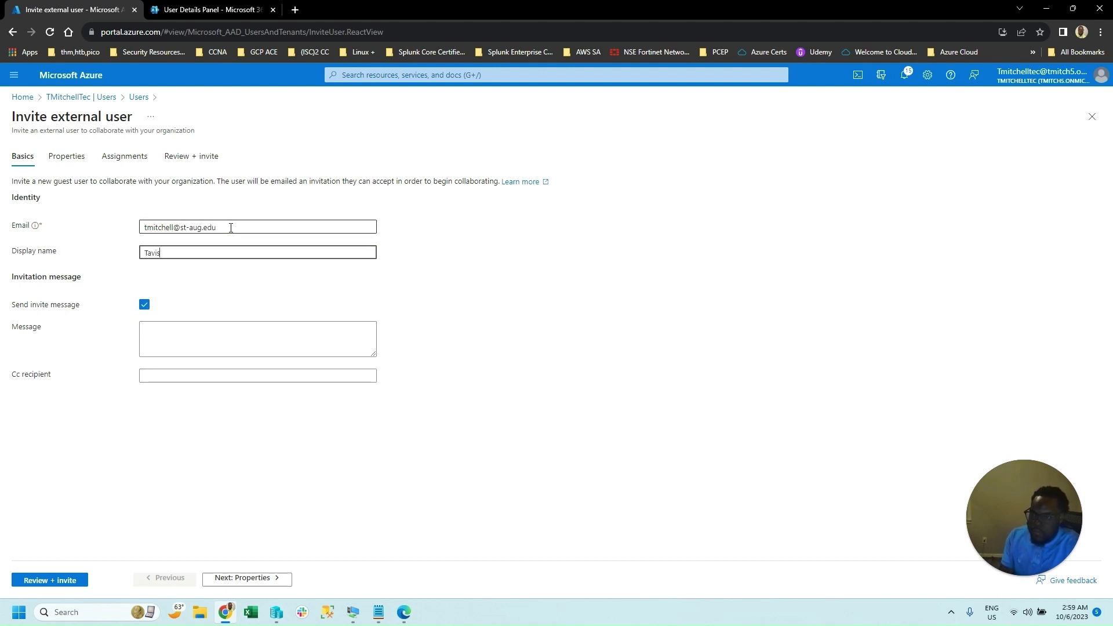
{"action": "key", "text": "Tab"}
{"action": "key", "text": "Tab"}
{"action": "key", "text": "Tab"}
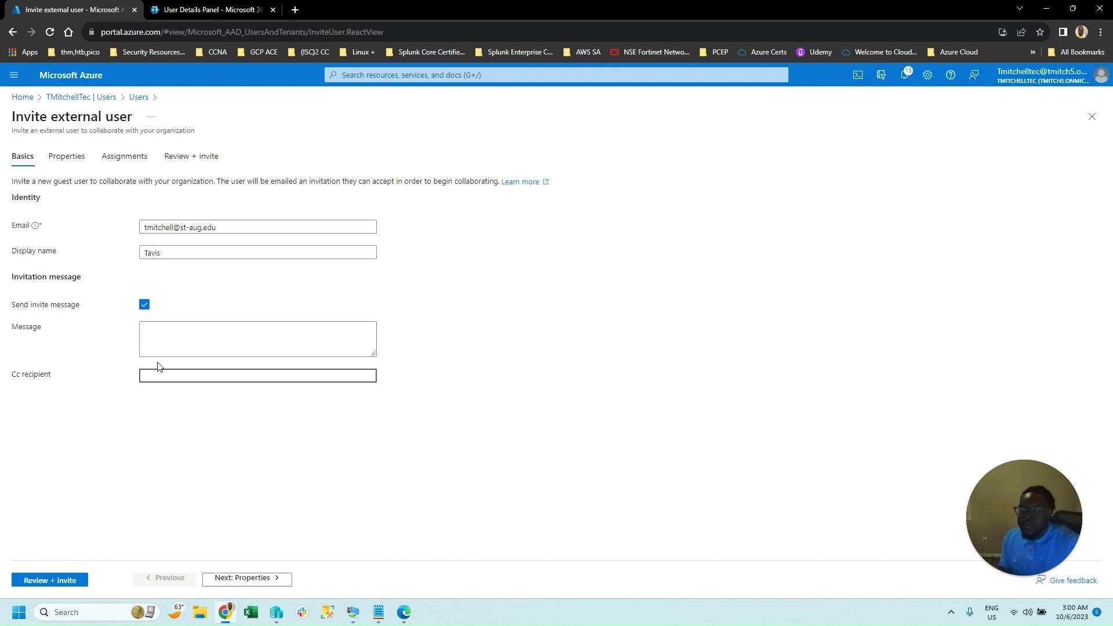
{"action": "key", "text": "Tab"}
{"action": "key", "text": "Tab"}
{"action": "key", "text": "Return"}
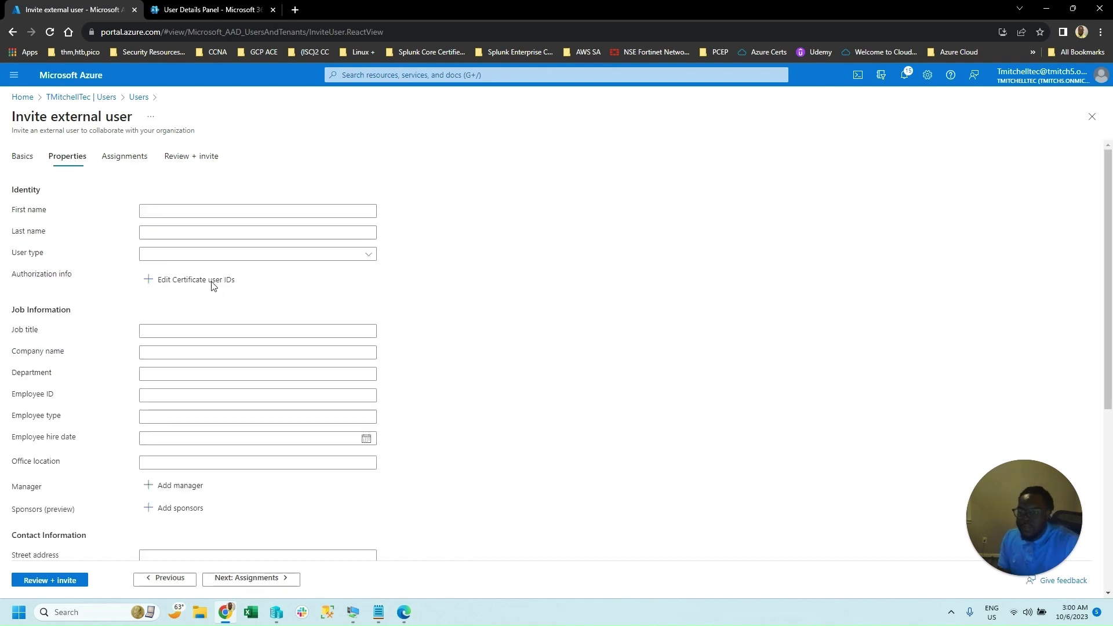
- On the Assignments step, add the Global Reader directory role to the guest invitation
{"action": "scroll", "coordinate": [199, 383], "scroll_direction": "down", "scroll_amount": 4}
{"action": "scroll", "coordinate": [197, 427], "scroll_direction": "down", "scroll_amount": 1}
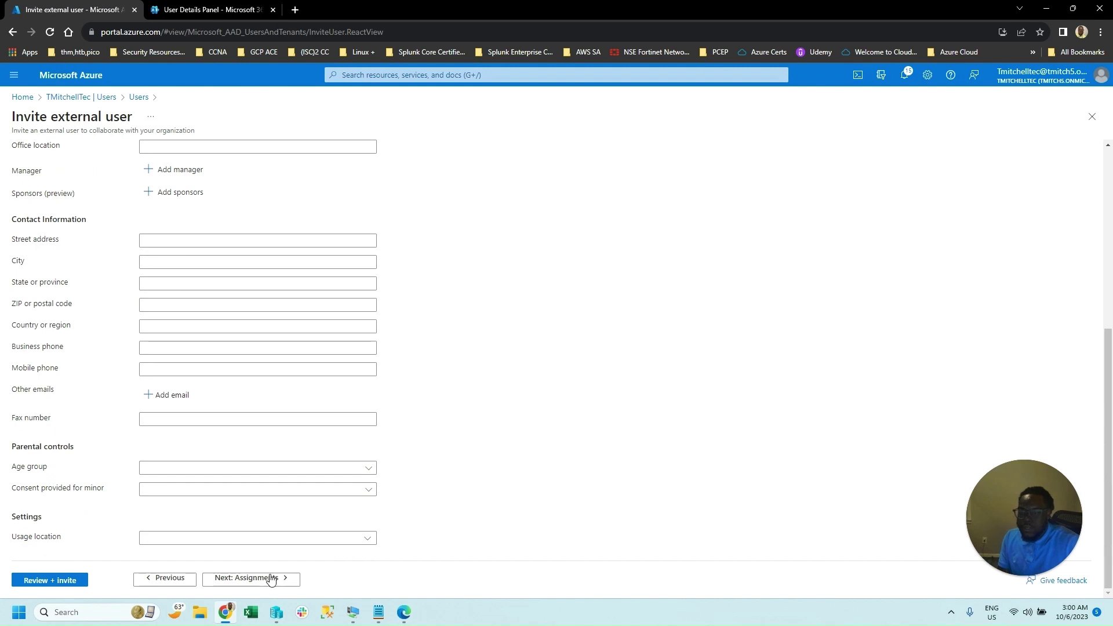
{"action": "left_click", "coordinate": [276, 579]}
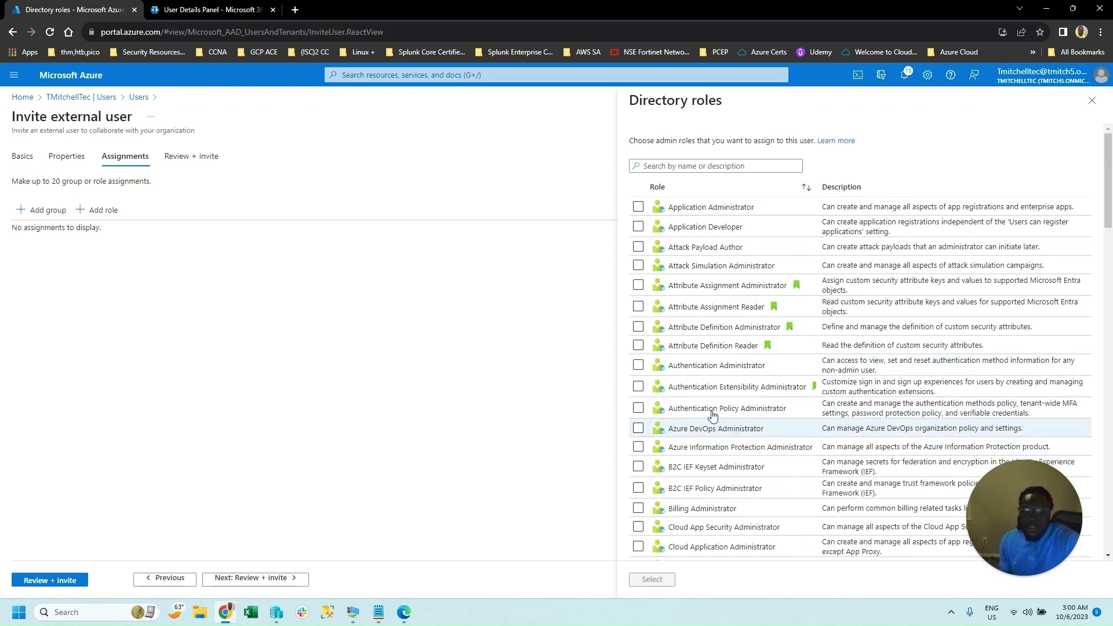
{"action": "scroll", "coordinate": [719, 448], "scroll_direction": "down", "scroll_amount": 6}
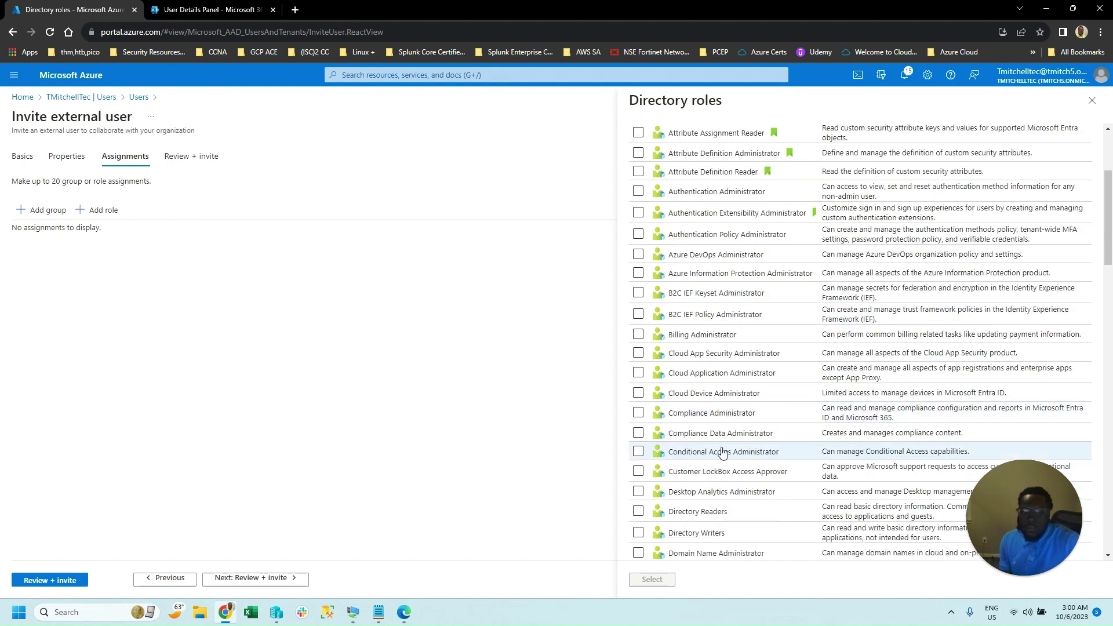
{"action": "scroll", "coordinate": [722, 452], "scroll_direction": "down", "scroll_amount": 6}
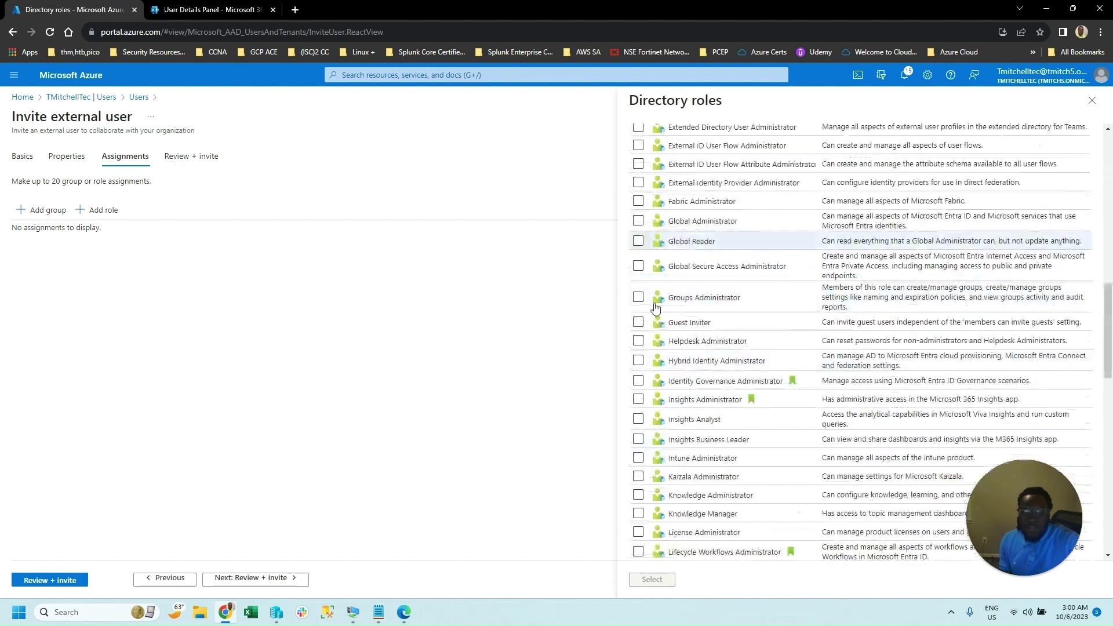
{"action": "left_click", "coordinate": [638, 242]}
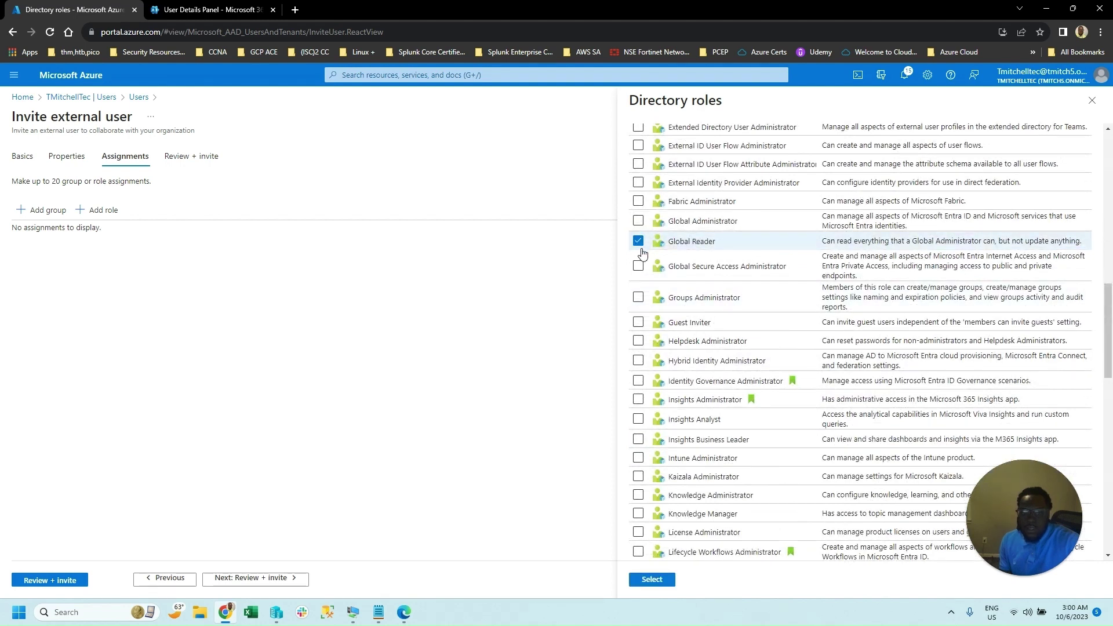
{"action": "left_click", "coordinate": [660, 580]}
{"action": "left_click", "coordinate": [657, 580]}
{"action": "left_click", "coordinate": [650, 580]}
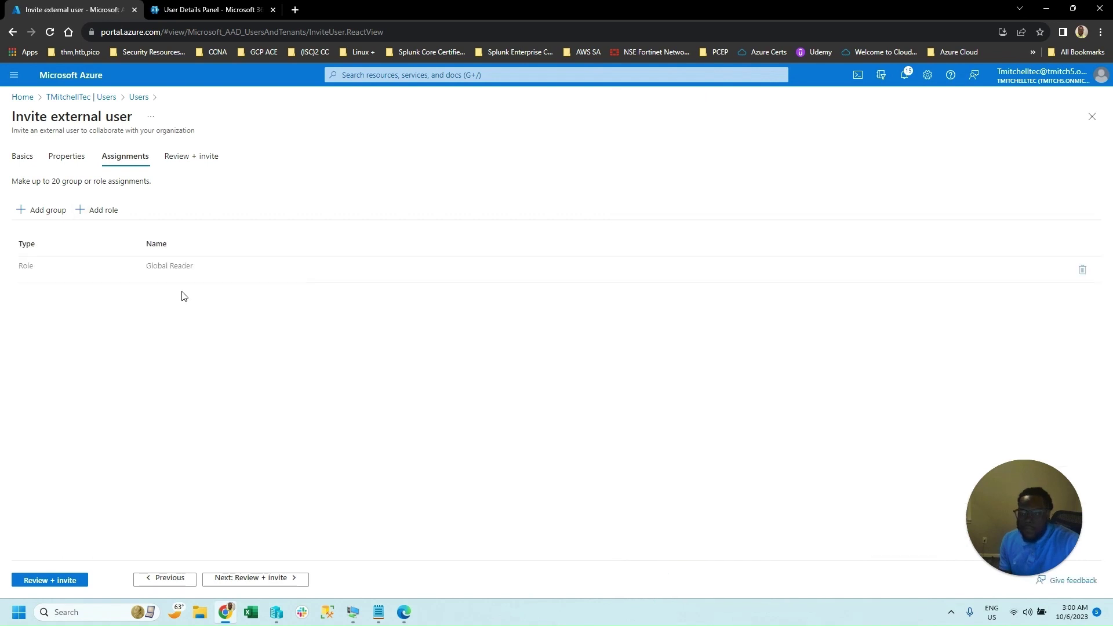
- Review the invitation summary, send the invite, and refresh the Users list
{"action": "left_click", "coordinate": [199, 162]}
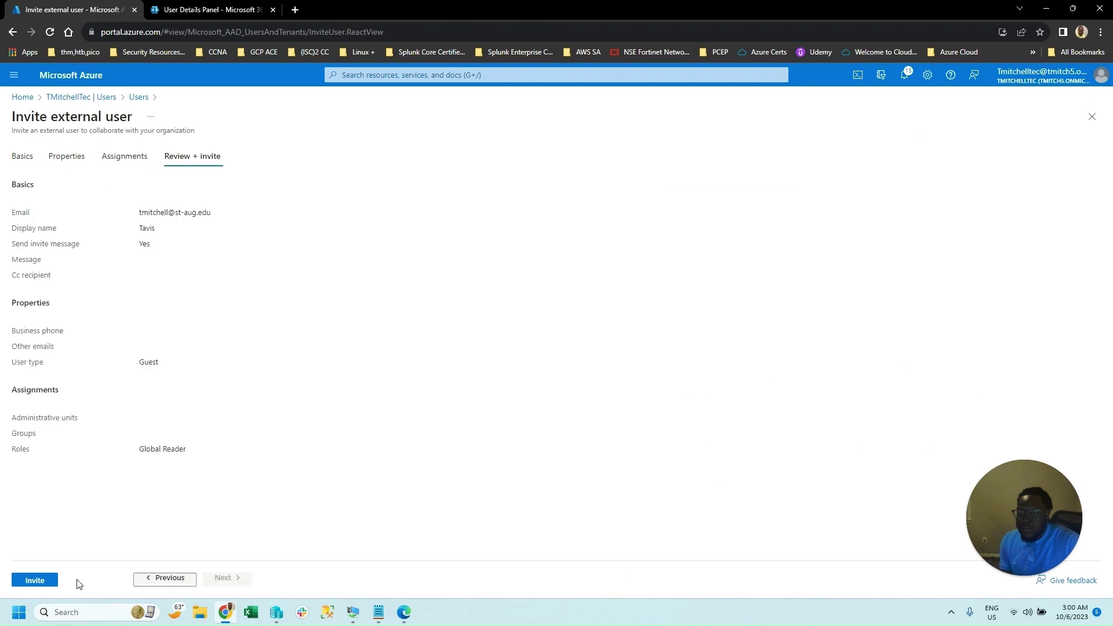
{"action": "left_click", "coordinate": [108, 580]}
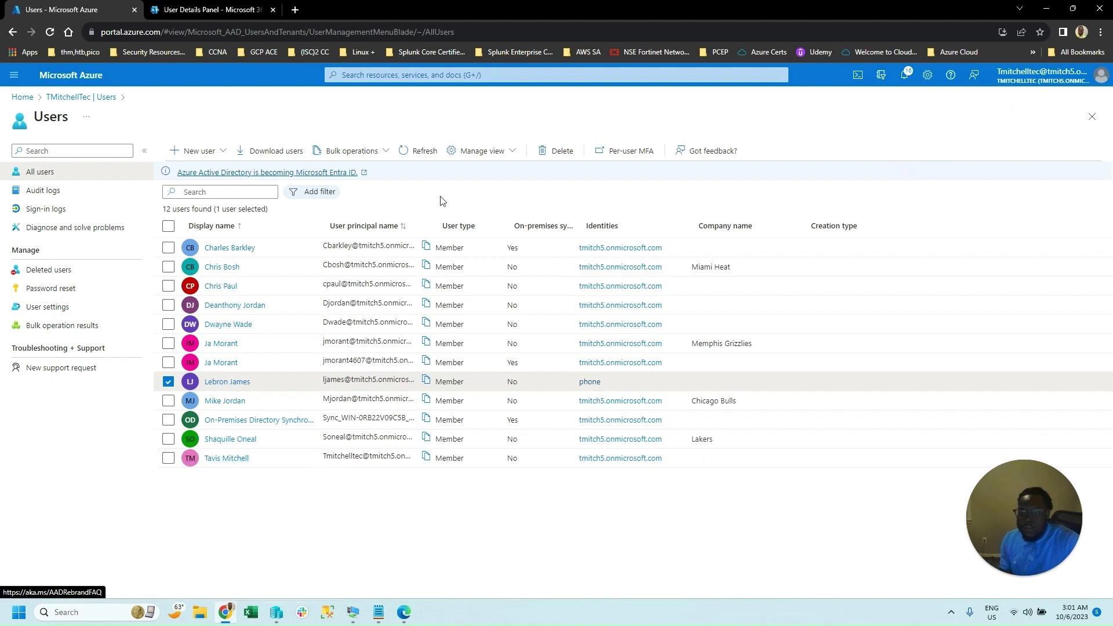
{"action": "left_click", "coordinate": [422, 151]}
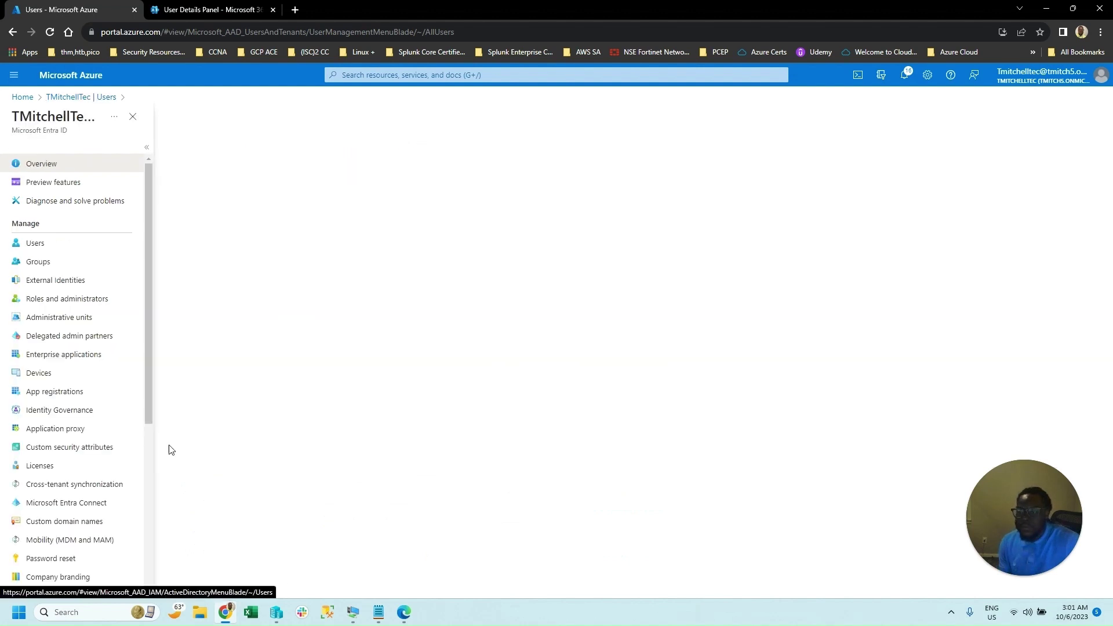
- Check Security > Risky users, then return to Entra ID and reopen the Users list
{"action": "scroll", "coordinate": [149, 378], "scroll_direction": "down", "scroll_amount": 4}
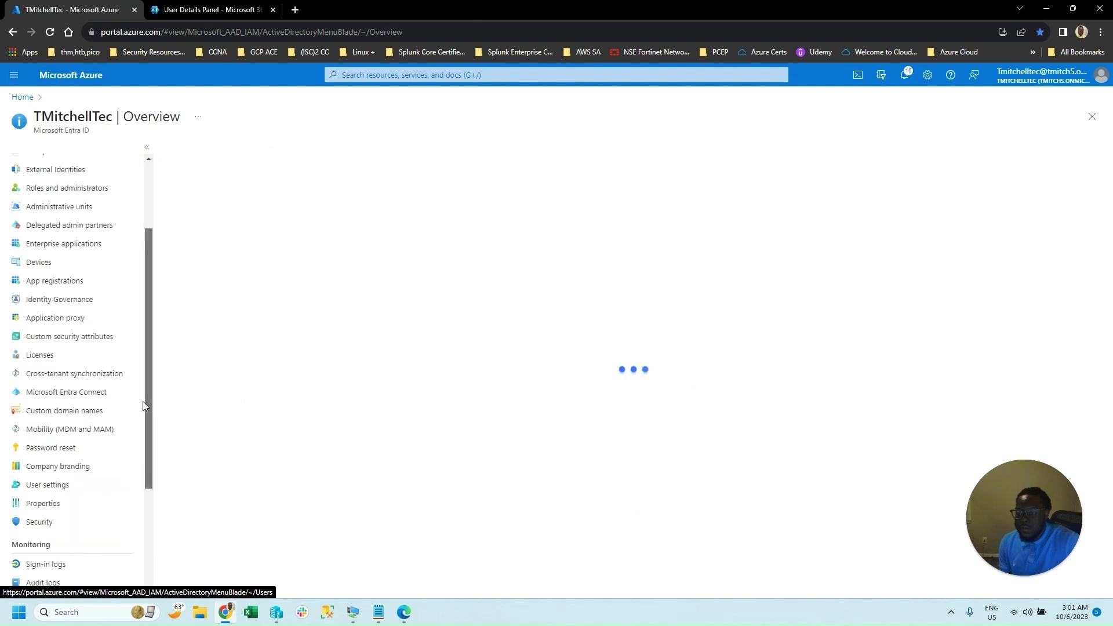
{"action": "left_click_drag", "start_coordinate": [151, 378], "coordinate": [148, 369]}
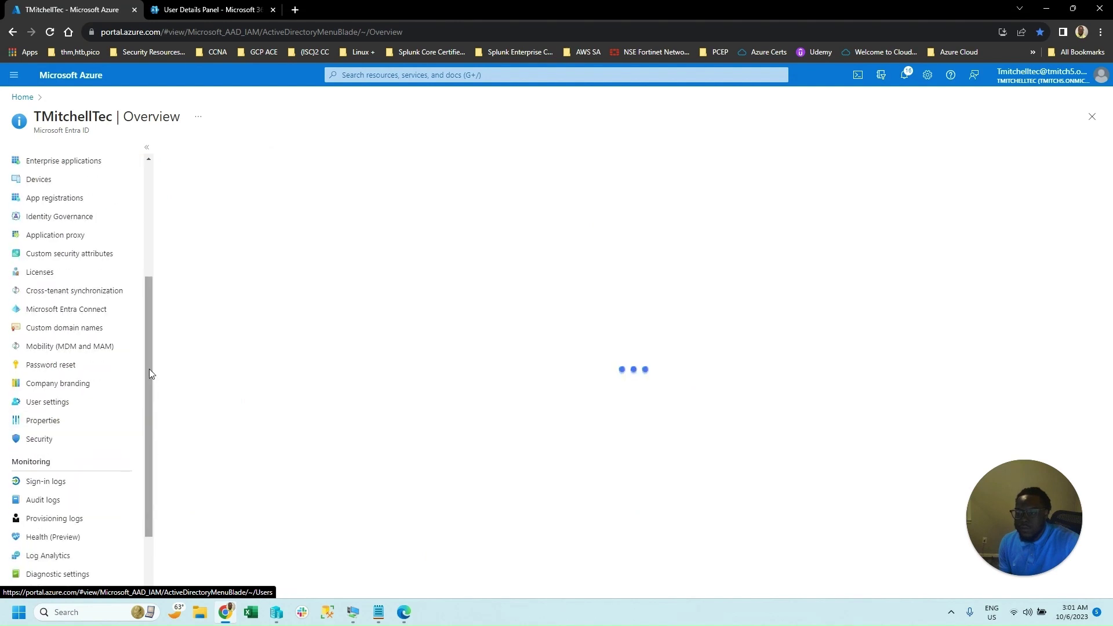
{"action": "left_click", "coordinate": [49, 461]}
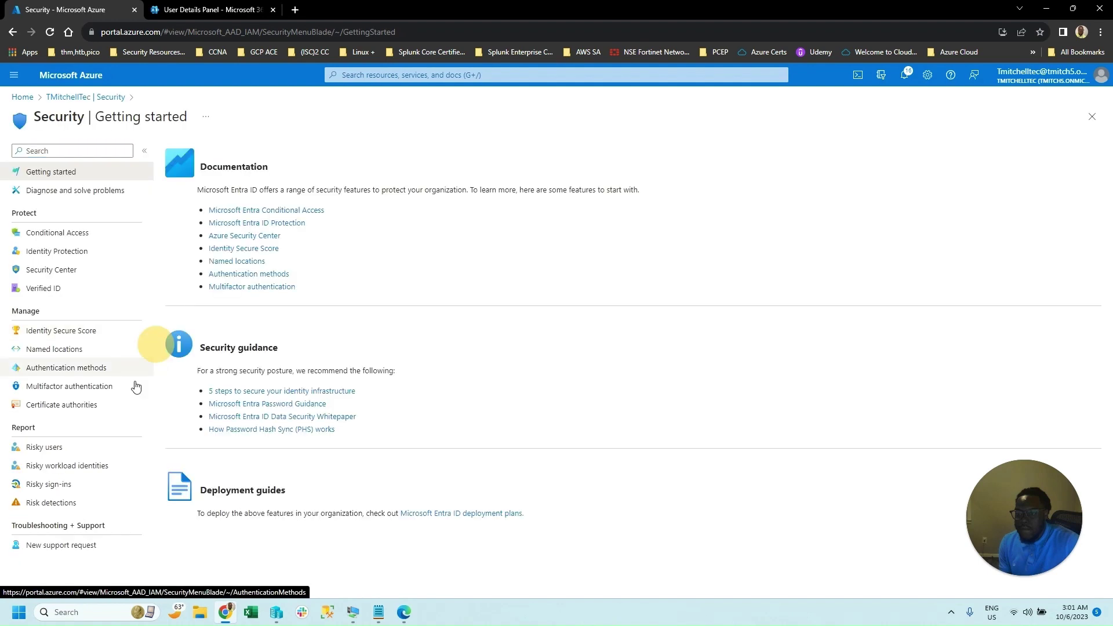
{"action": "left_click", "coordinate": [104, 455]}
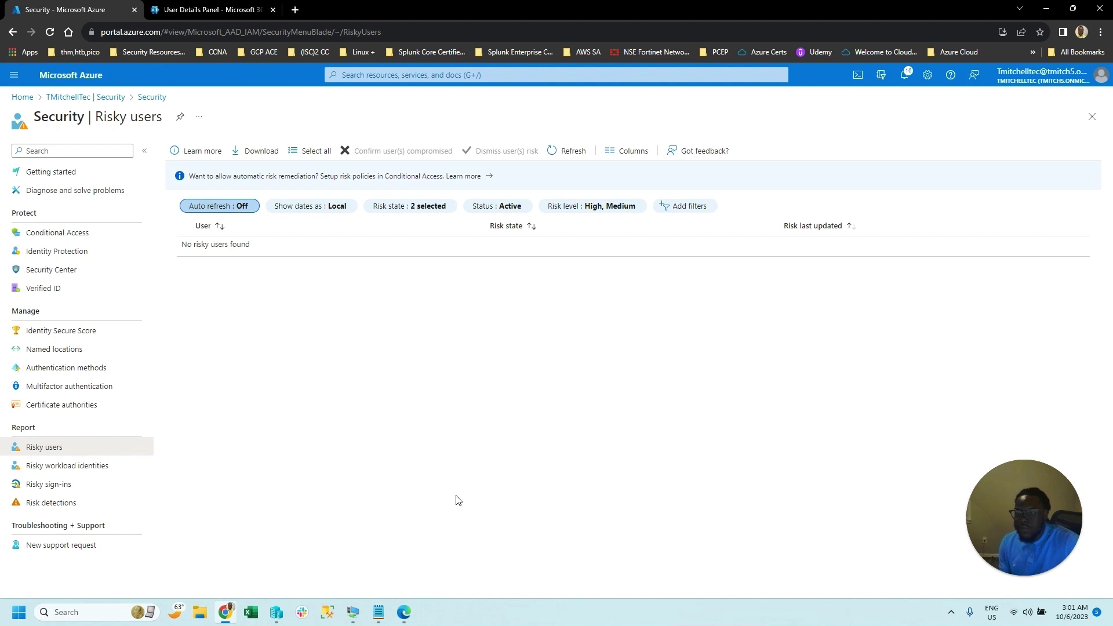
{"action": "left_click", "coordinate": [106, 102]}
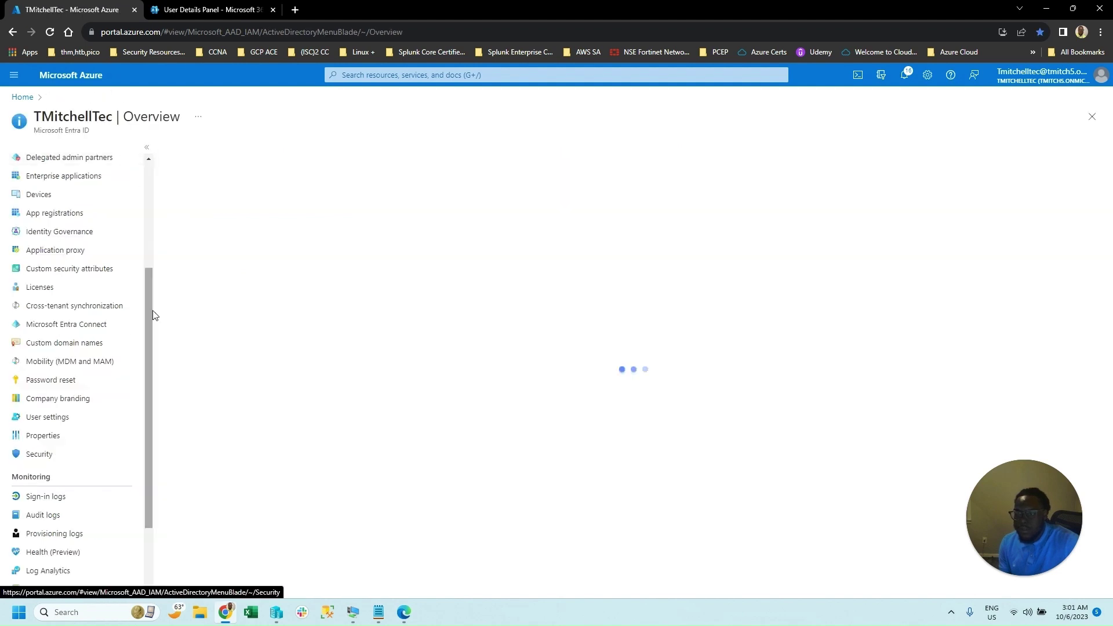
{"action": "left_click_drag", "start_coordinate": [152, 310], "coordinate": [164, 180]}
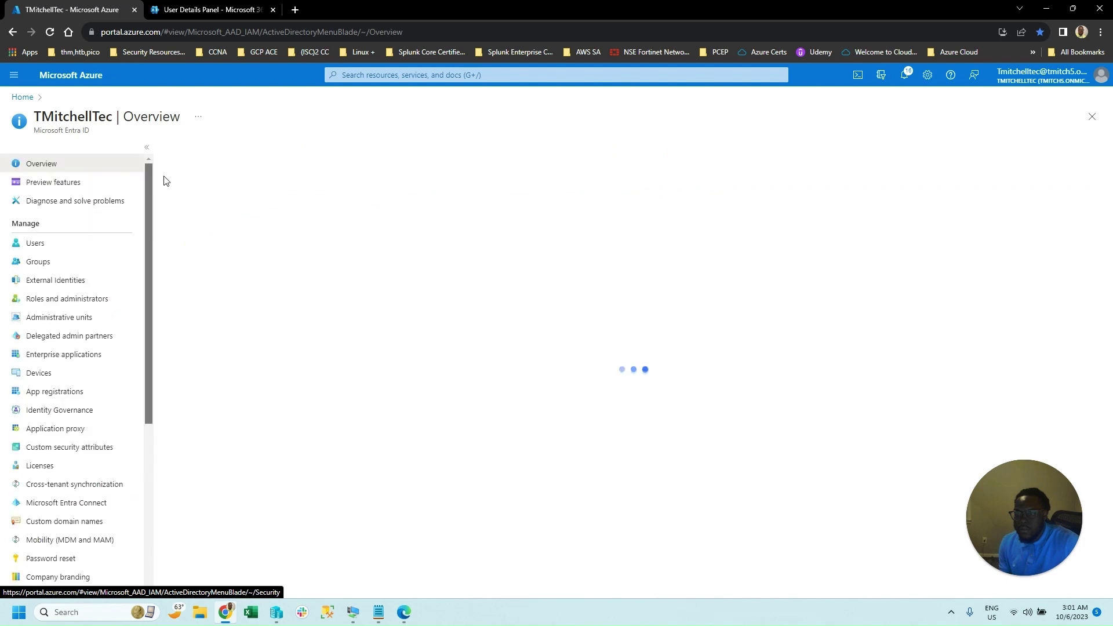
{"action": "left_click", "coordinate": [76, 248]}
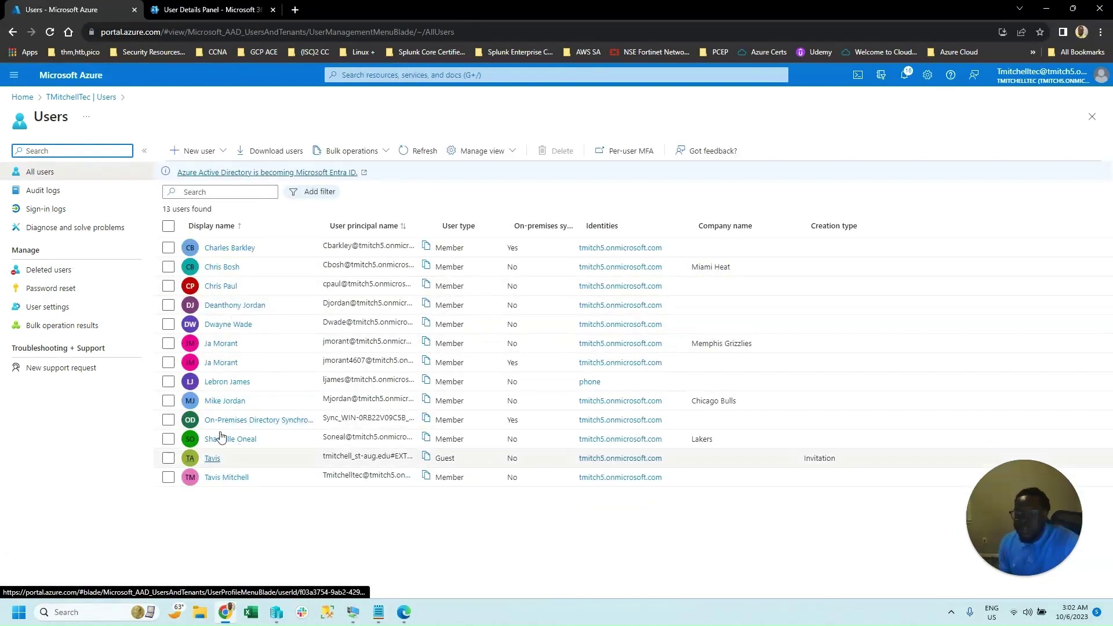
- Open the test user's sign-in logs and widen the Application column to show full app names
{"action": "left_click", "coordinate": [240, 327]}
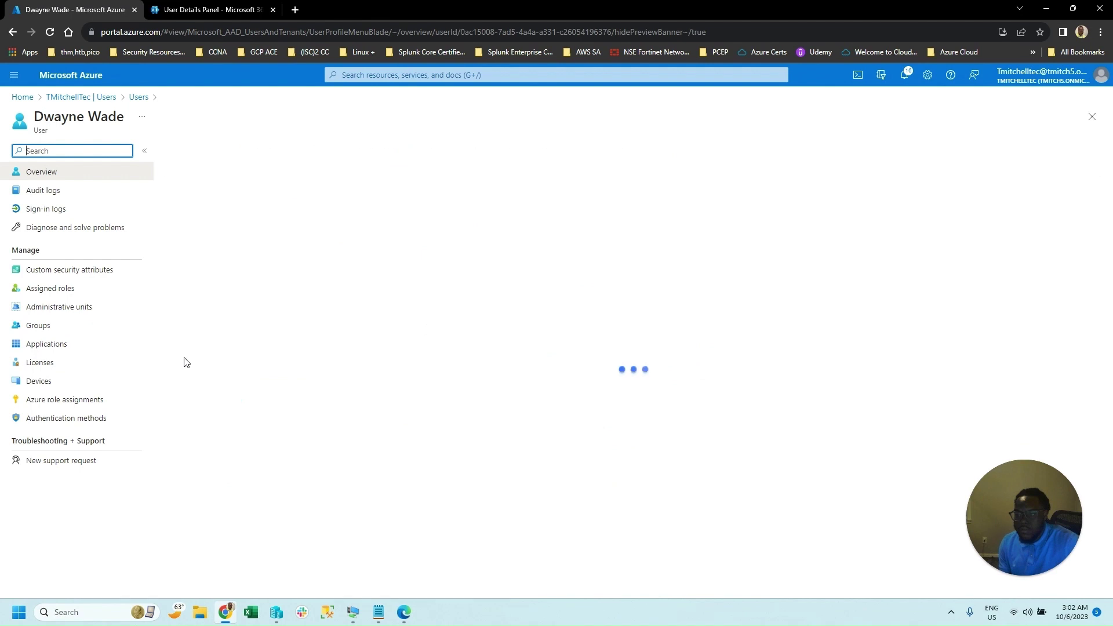
{"action": "left_click", "coordinate": [65, 210]}
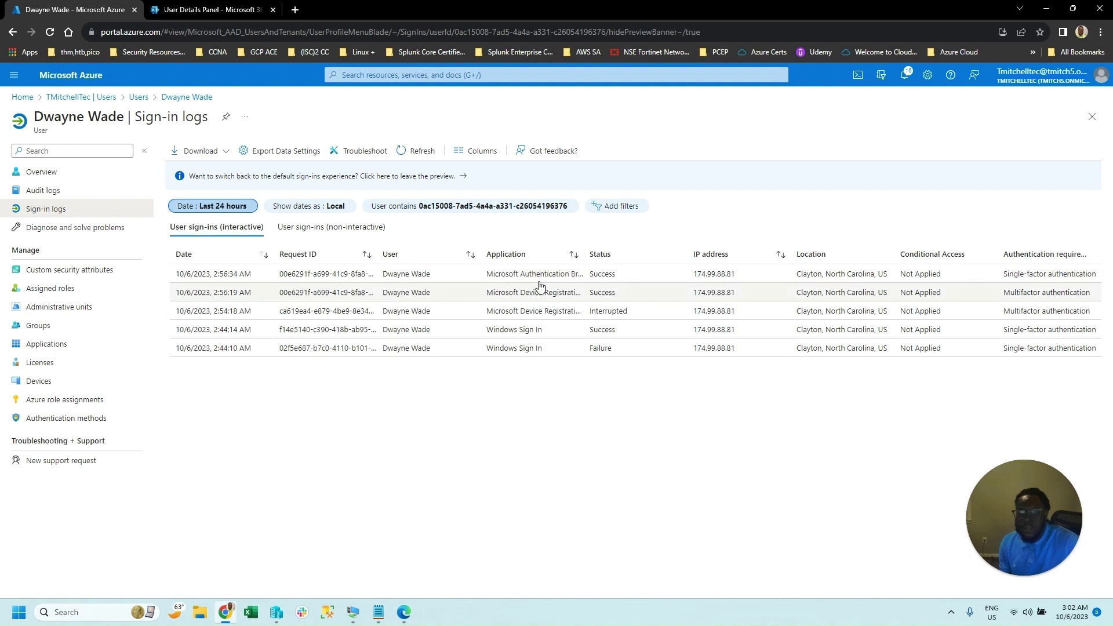
{"action": "left_click_drag", "start_coordinate": [584, 257], "coordinate": [606, 257]}
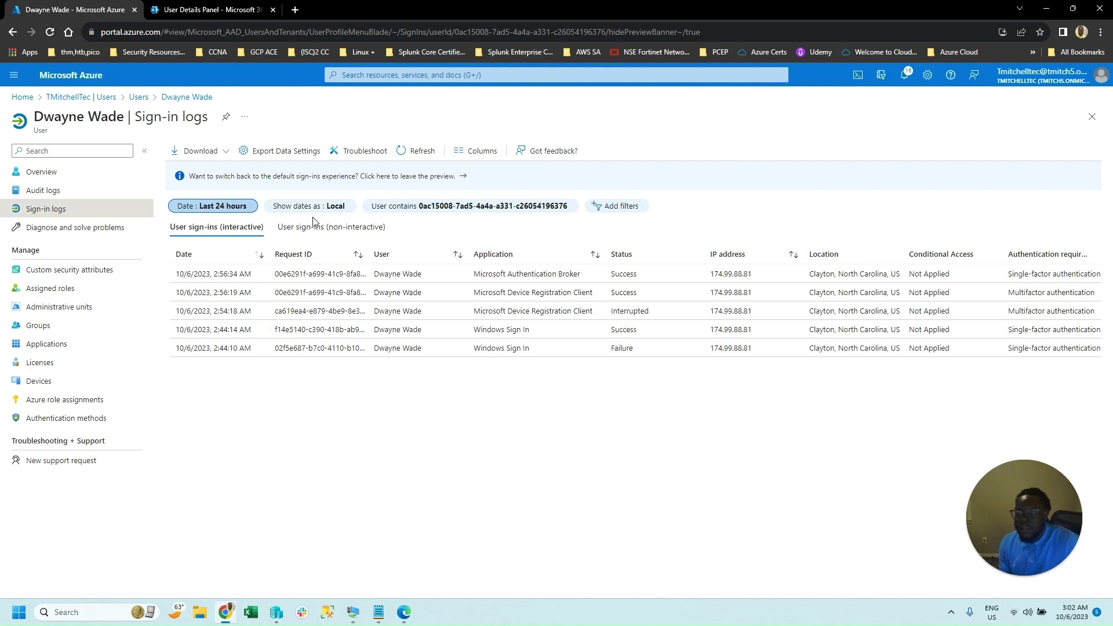
- Scroll through the test user's audit log entries
{"action": "left_click", "coordinate": [68, 191]}
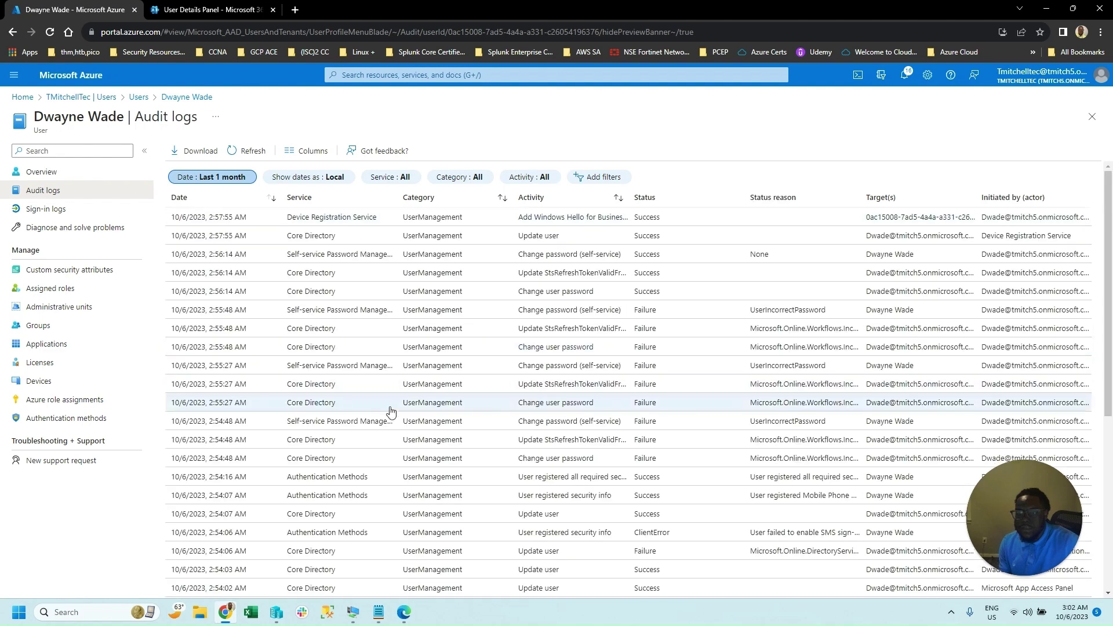
{"action": "scroll", "coordinate": [526, 499], "scroll_direction": "down", "scroll_amount": 3}
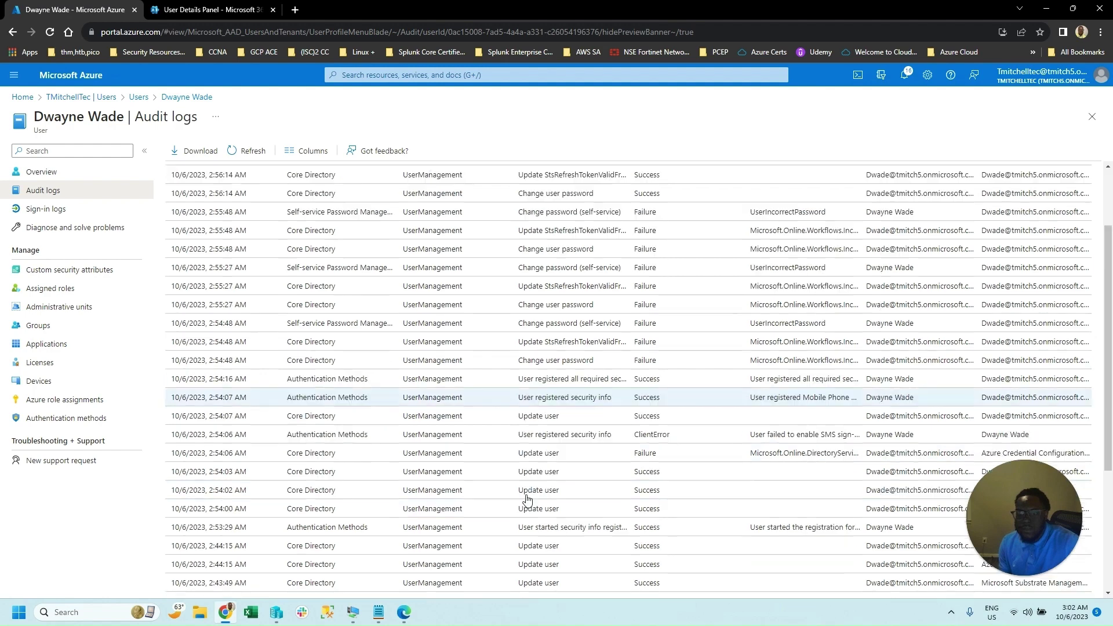
{"action": "scroll", "coordinate": [527, 500], "scroll_direction": "up", "scroll_amount": 3}
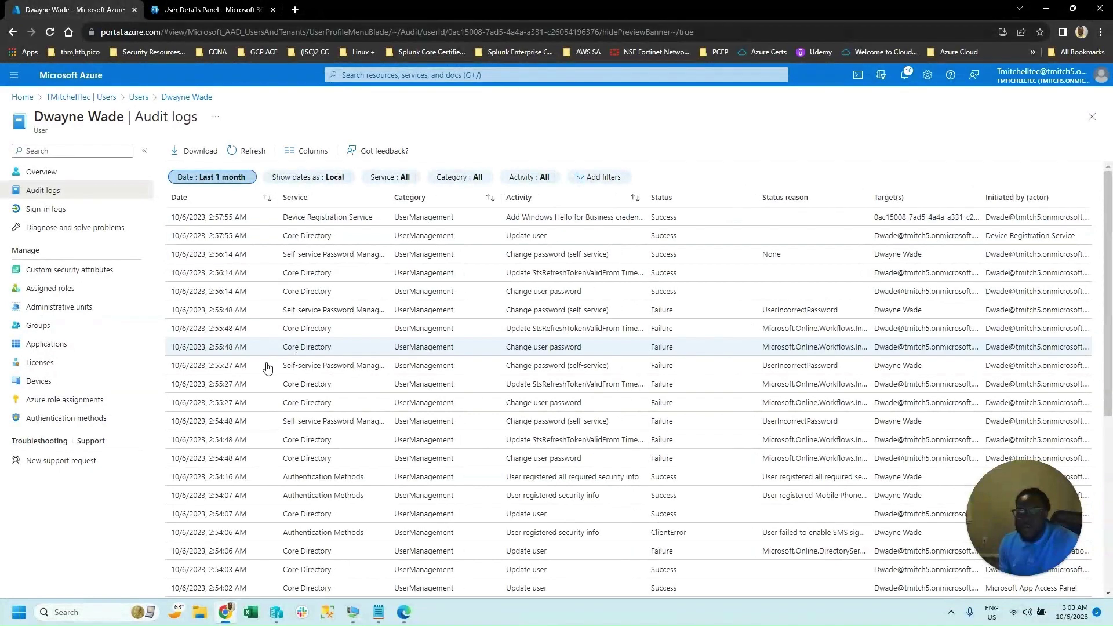
- Go back through the user's sign-in logs and Overview to the Azure home page
{"action": "left_click", "coordinate": [67, 213]}
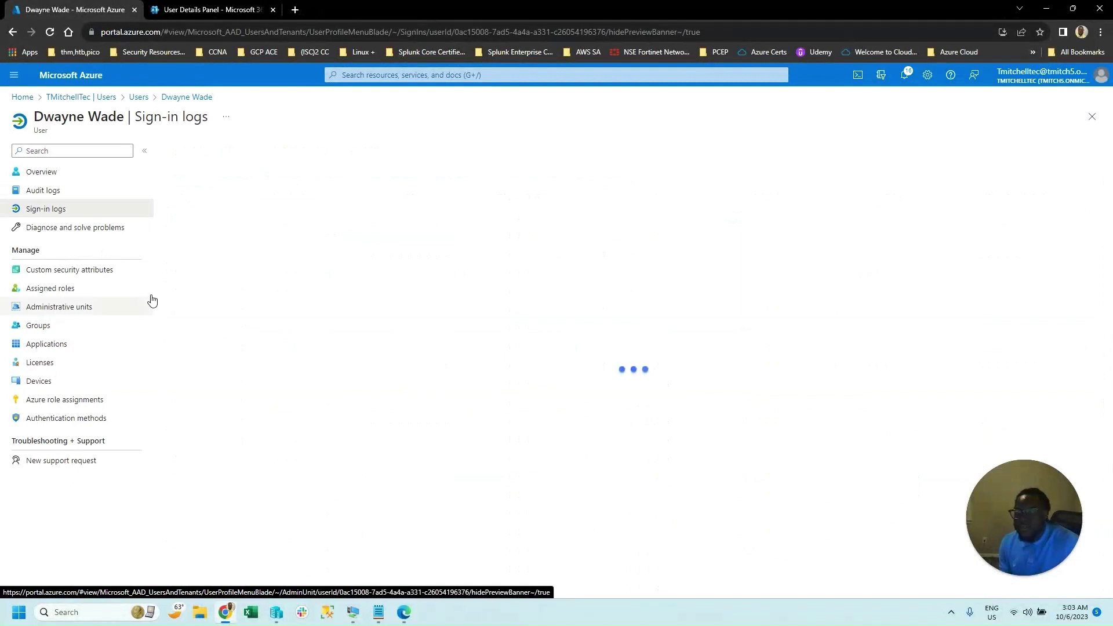
{"action": "left_click", "coordinate": [41, 171]}
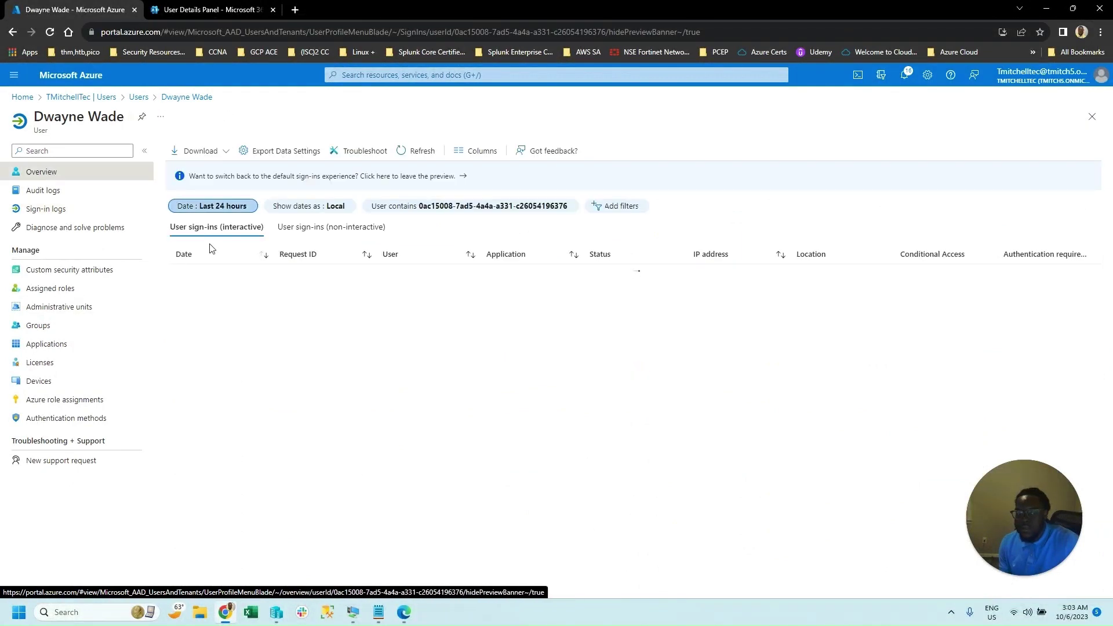
{"action": "left_click", "coordinate": [23, 99]}
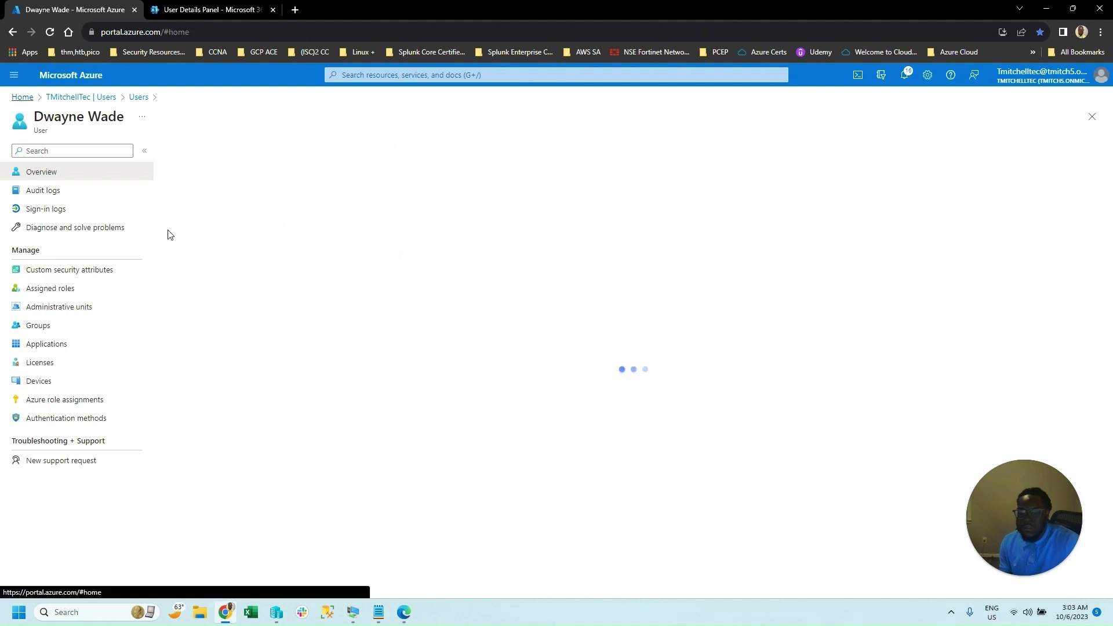